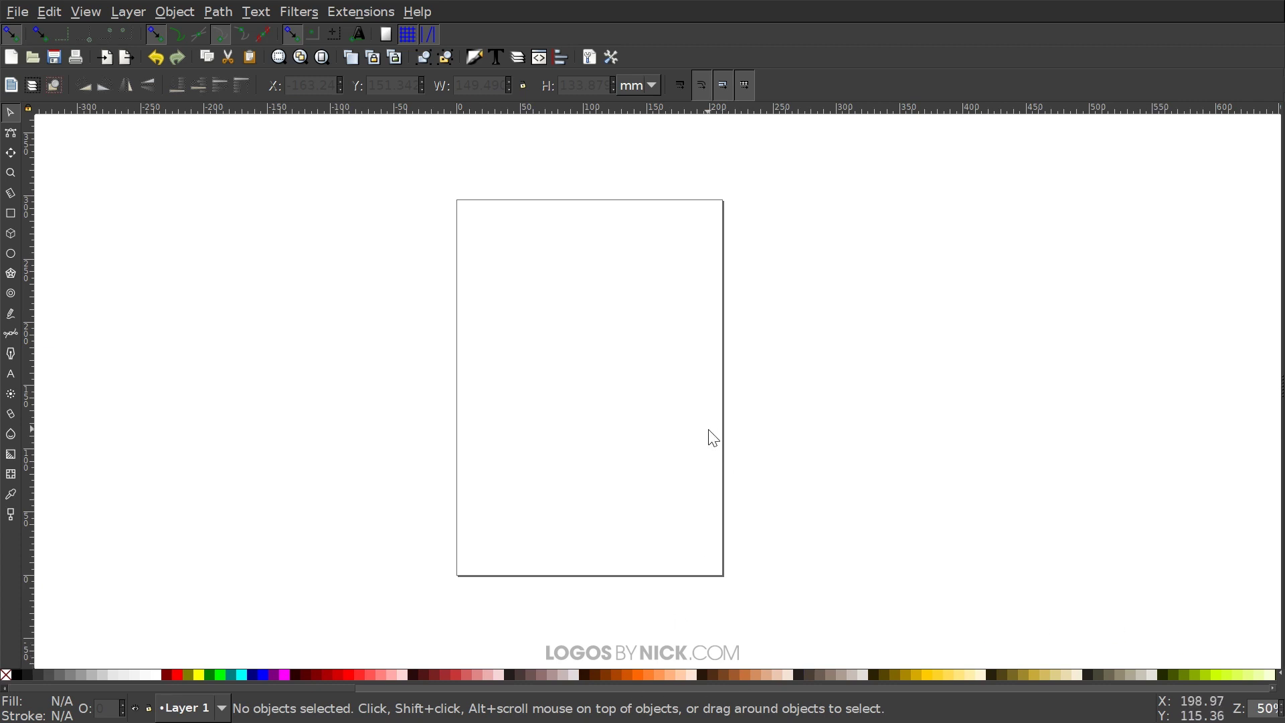
Set the document's display units to px and hide the page border in the document properties
left_click_drag(688, 427, 700, 431)
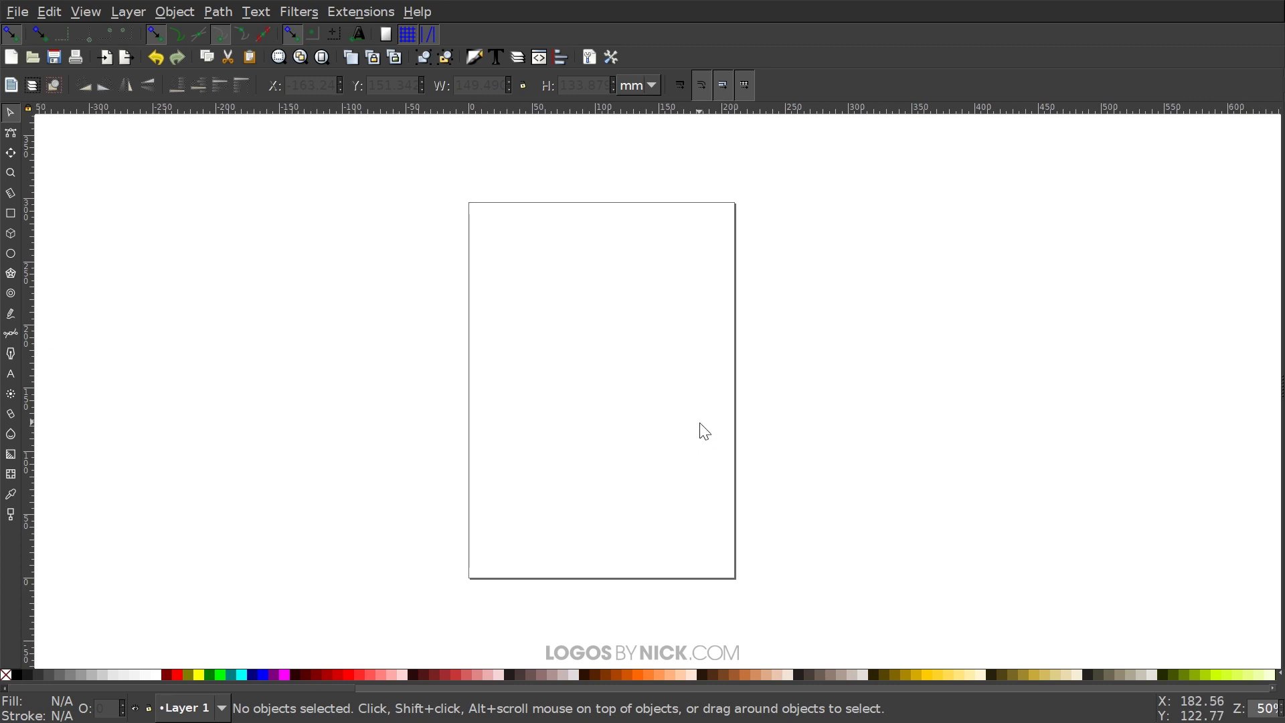
left_click(14, 14)
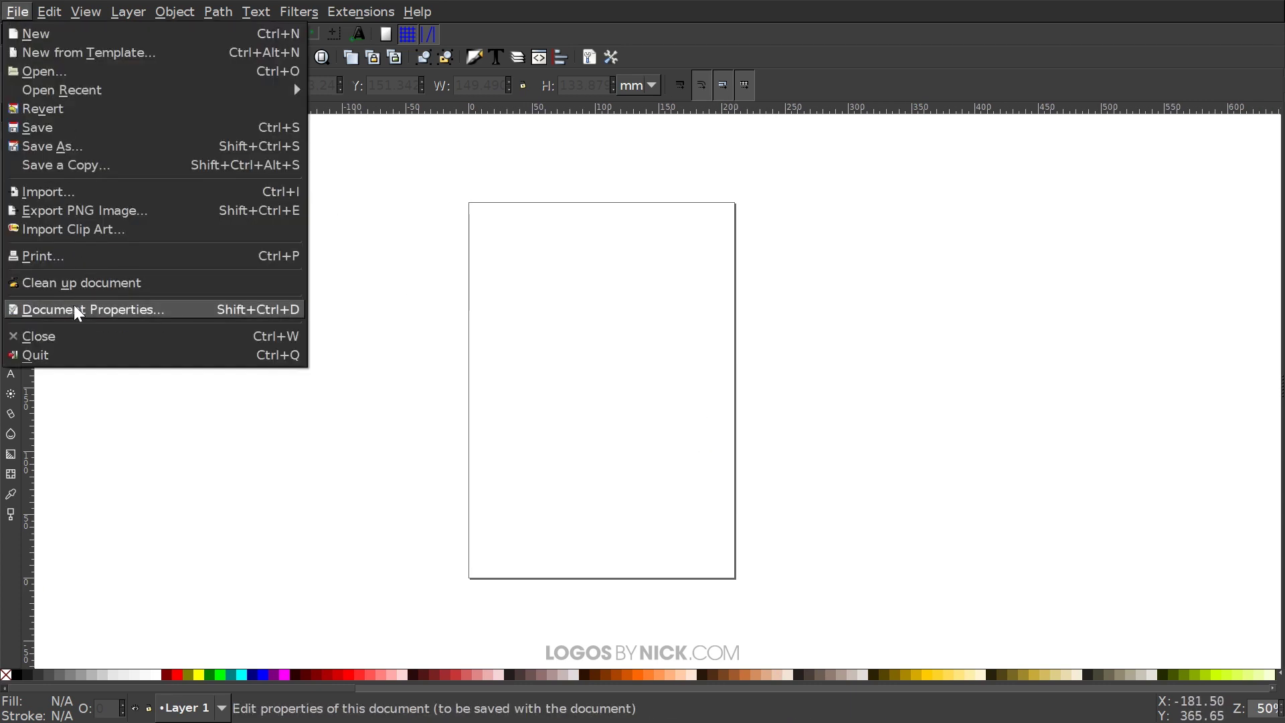
left_click(29, 308)
left_click_drag(263, 180, 493, 74)
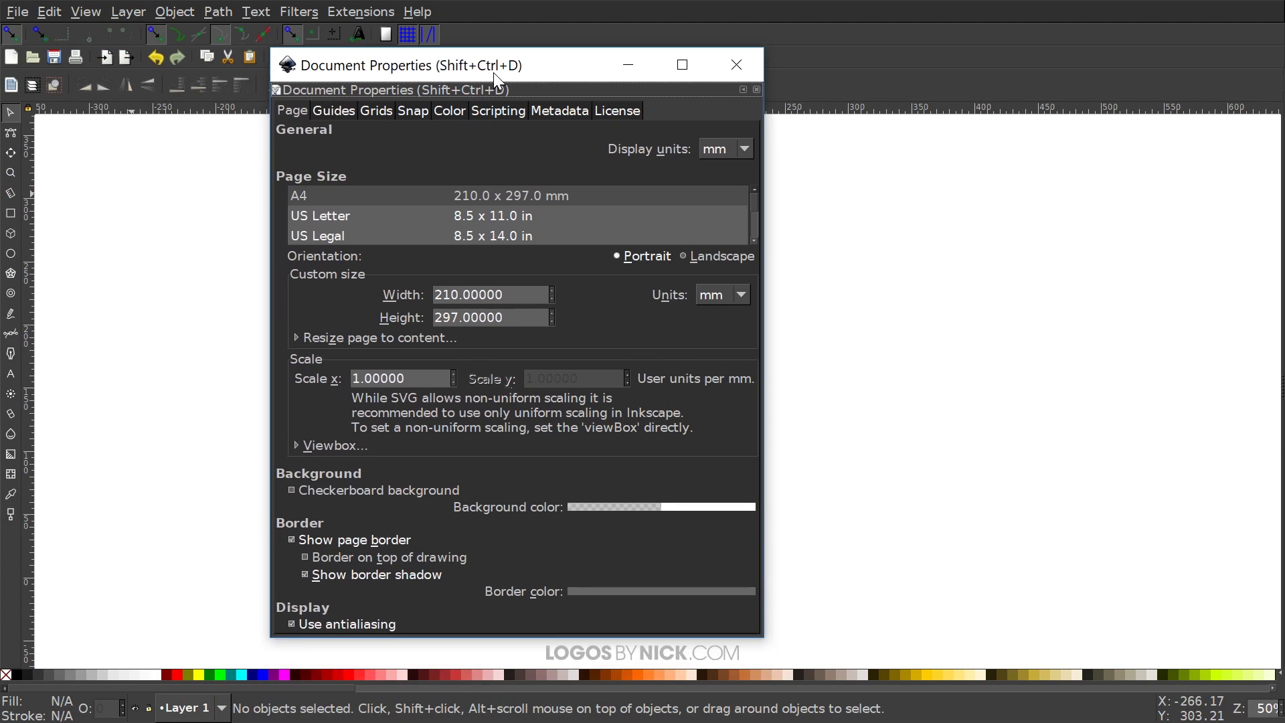
left_click(715, 145)
left_click(721, 106)
left_click(305, 540)
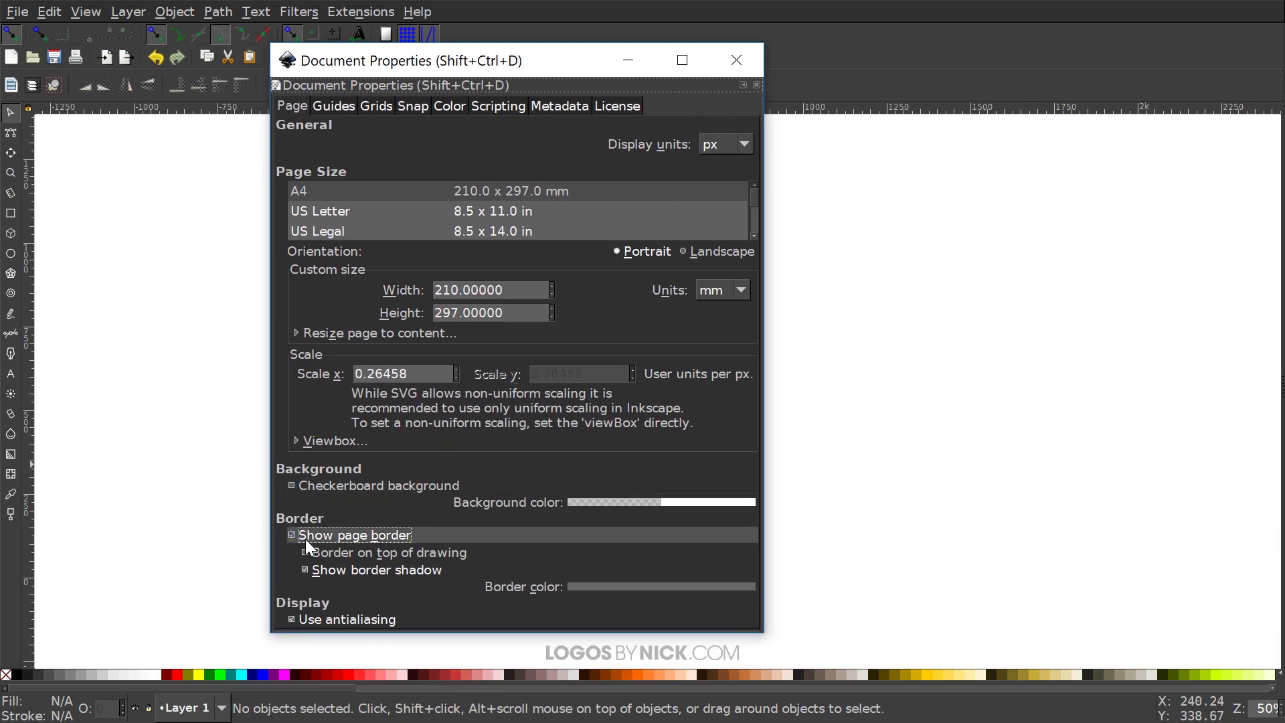
left_click(736, 59)
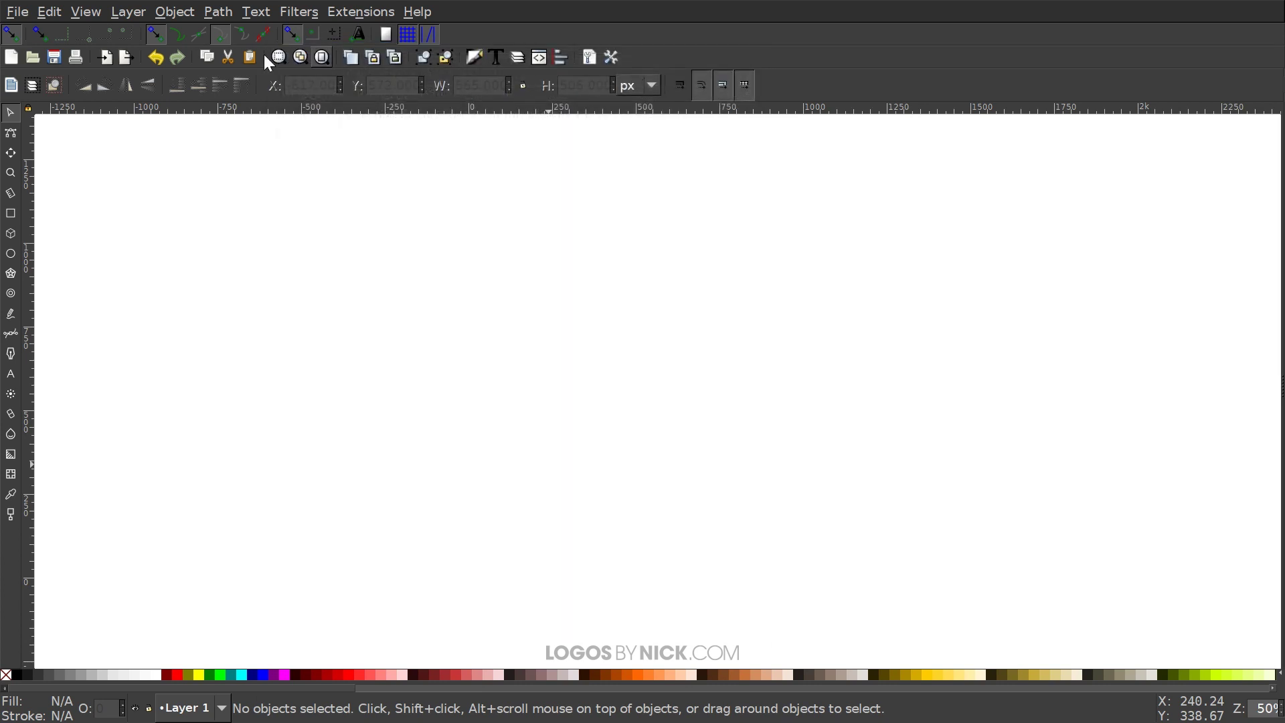
Set the canvas zoom to 1:1
left_click(85, 12)
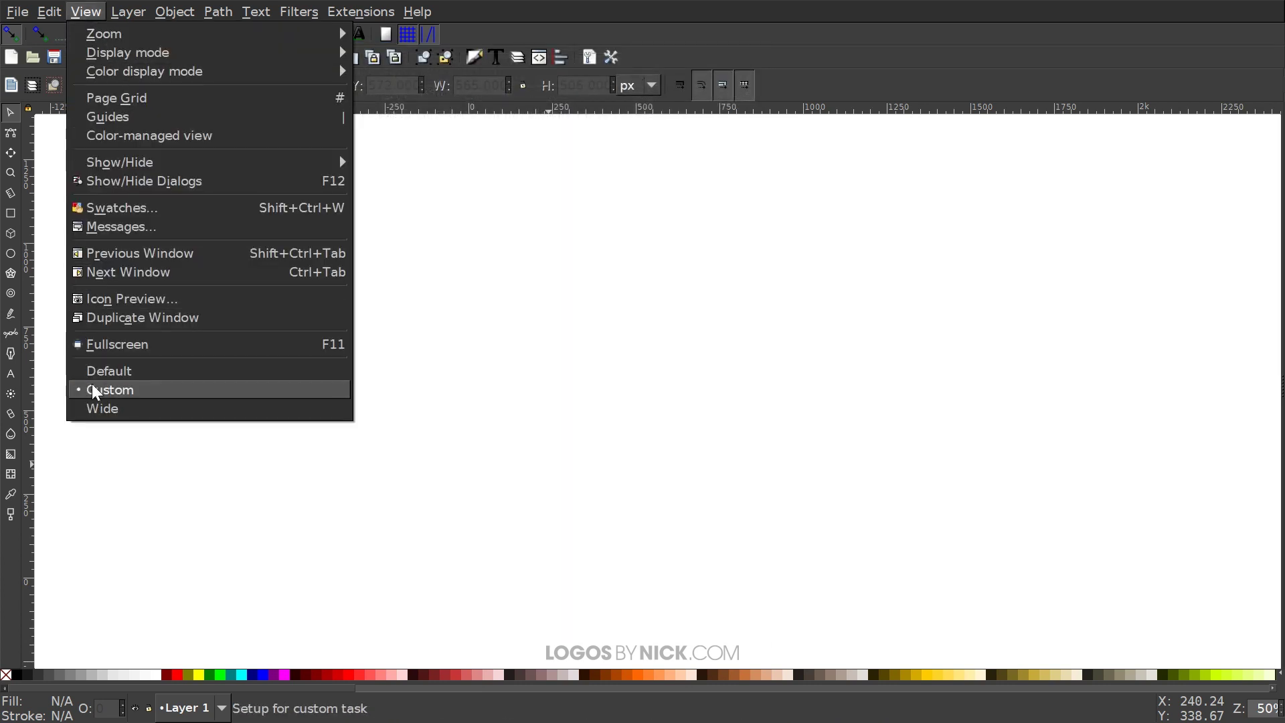
mouse_move(132, 39)
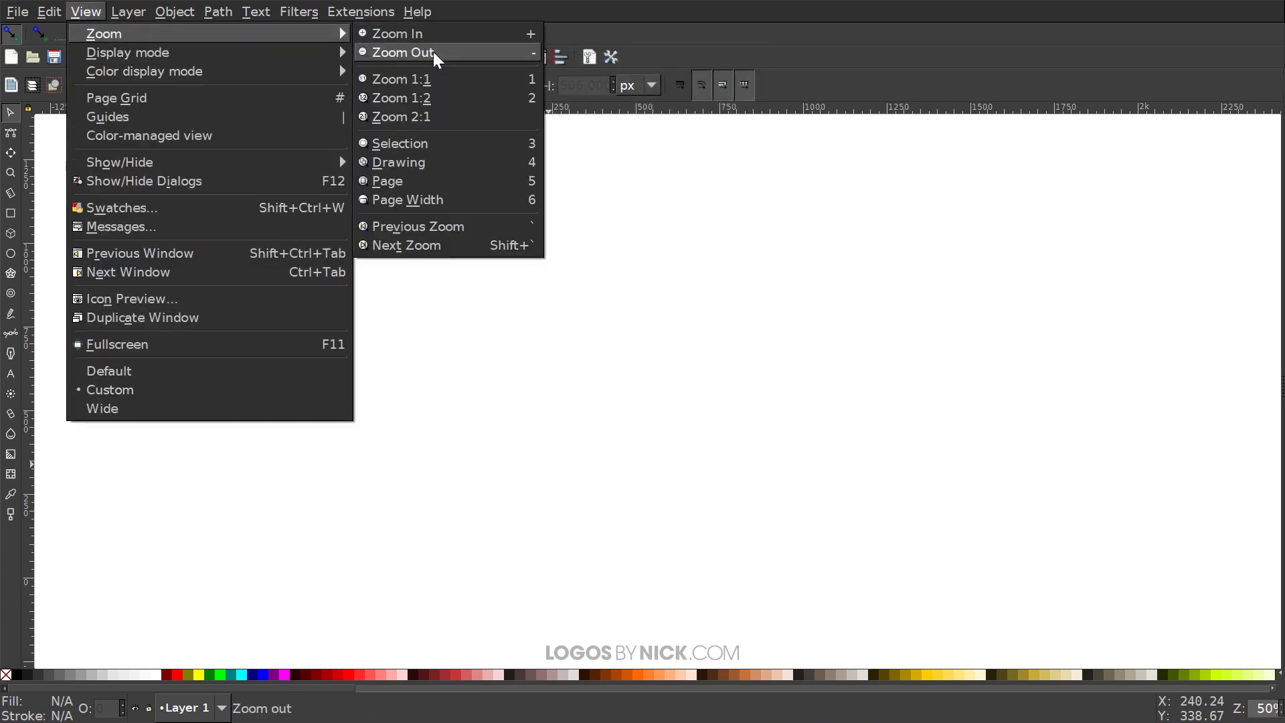
left_click(425, 80)
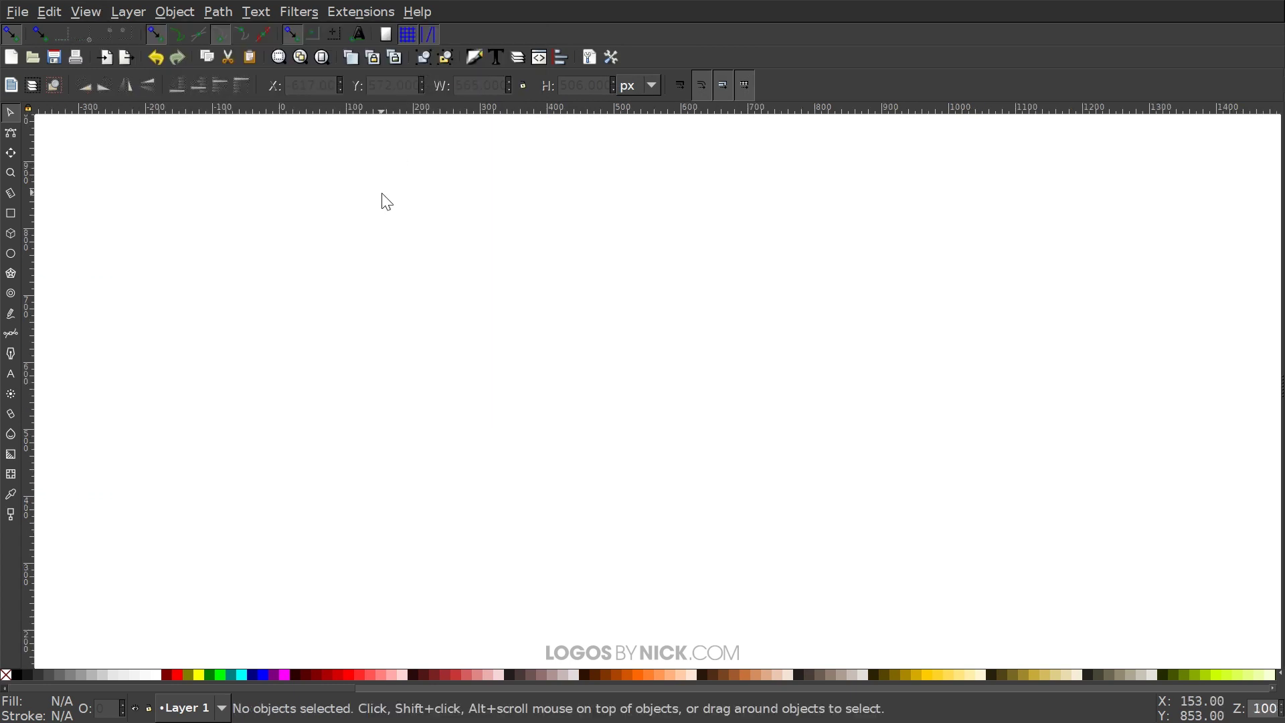
left_click_drag(370, 201, 249, 161)
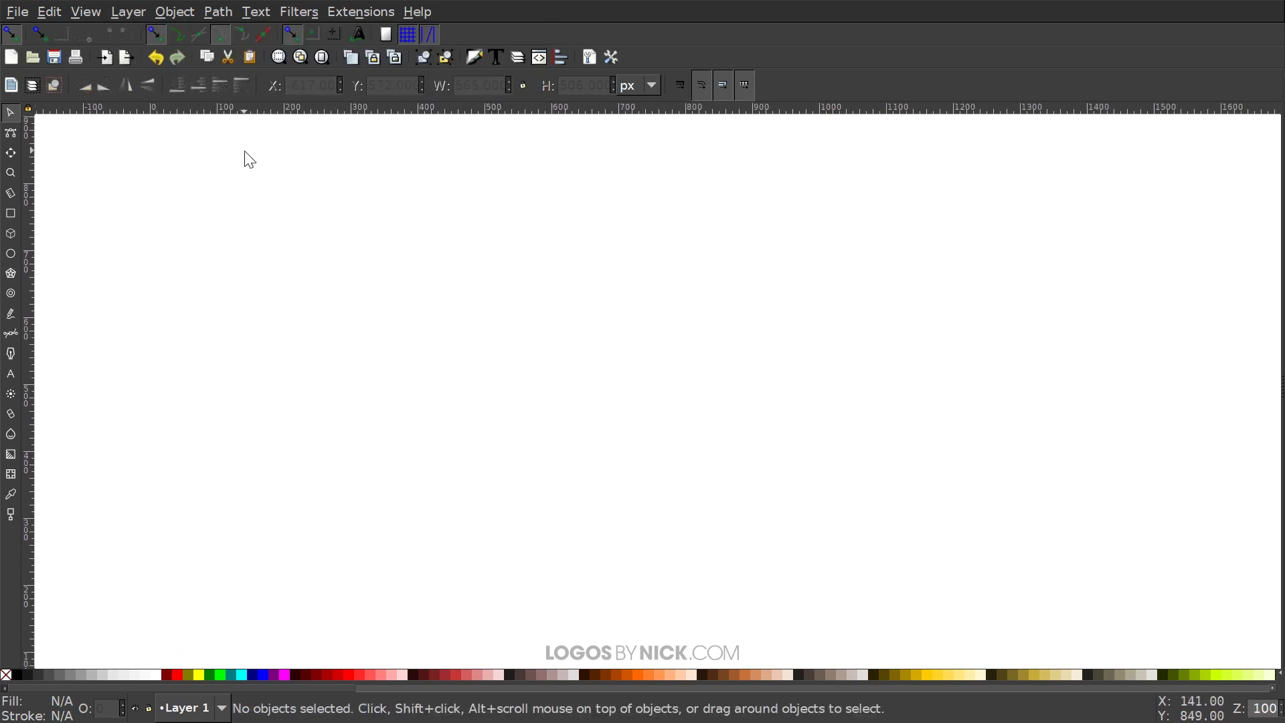
Enable snapping to smooth nodes
left_click(219, 36)
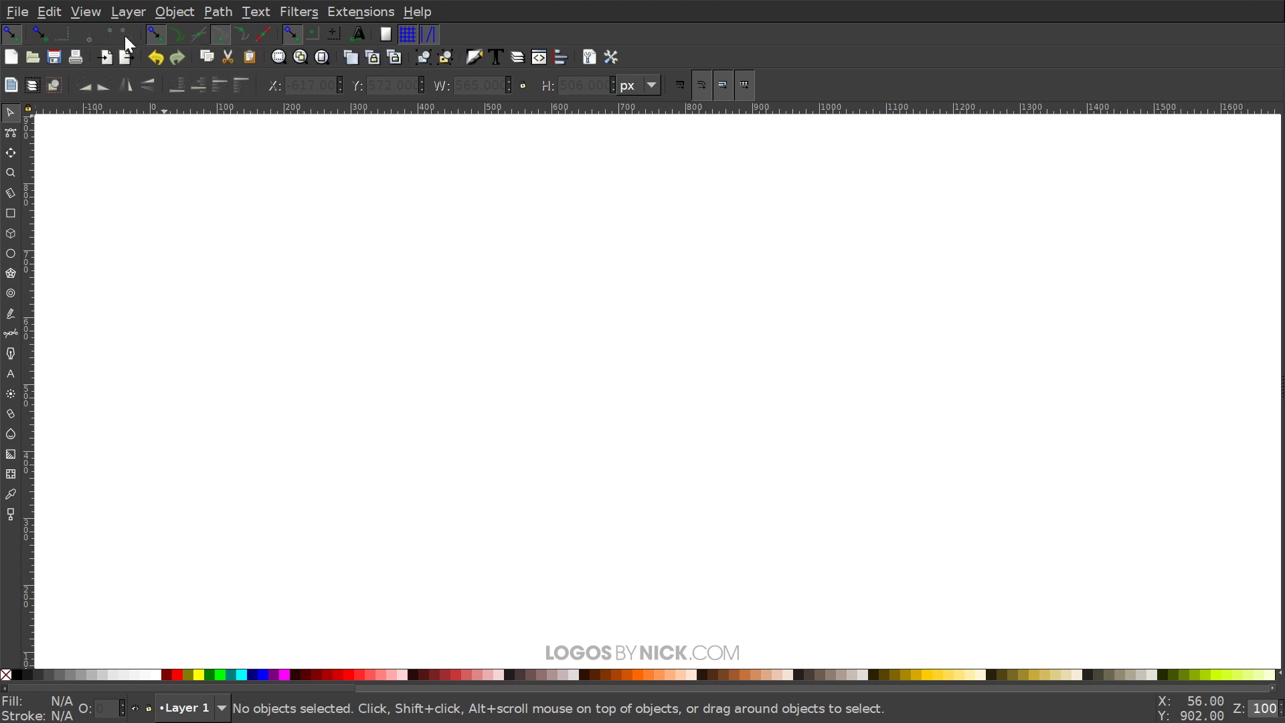
left_click(245, 35)
left_click(681, 86)
scroll(600, 367, "right", 1)
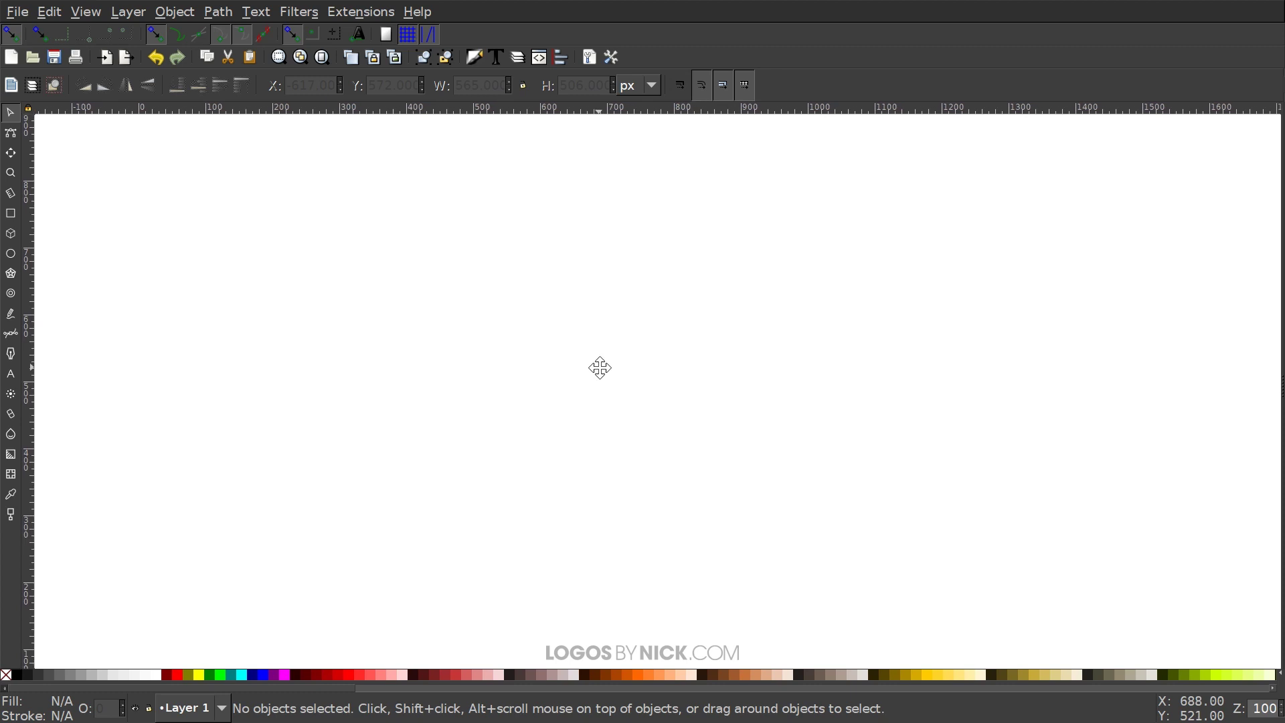
Open the Align and Distribute settings with alignment relative to Last selected, and open the Fill and Stroke settings
left_click(559, 59)
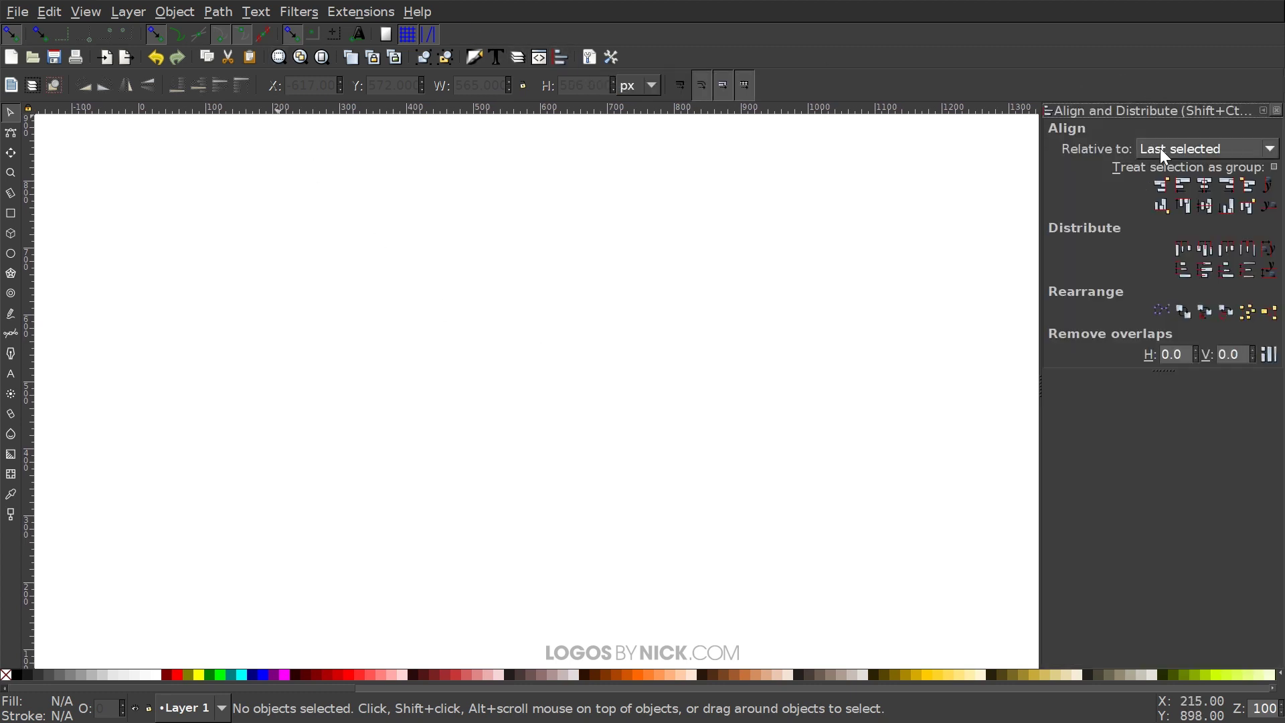
left_click(1160, 148)
left_click(1170, 127)
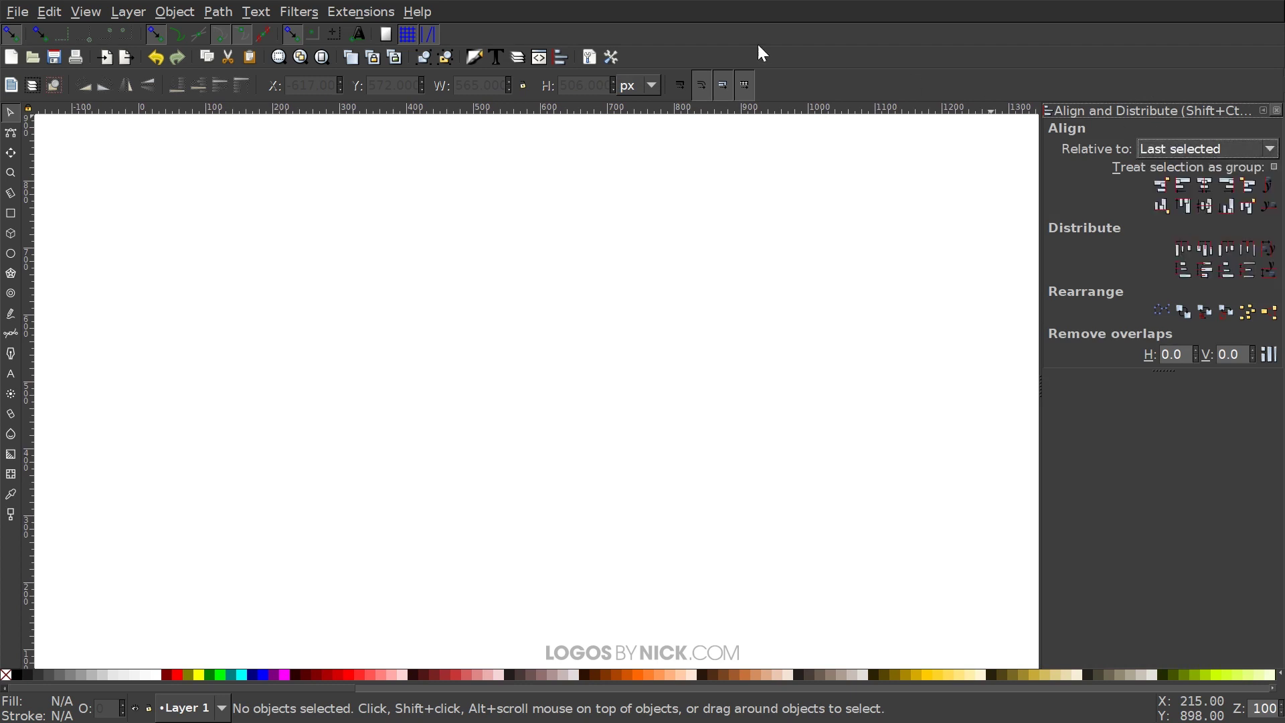
left_click(475, 60)
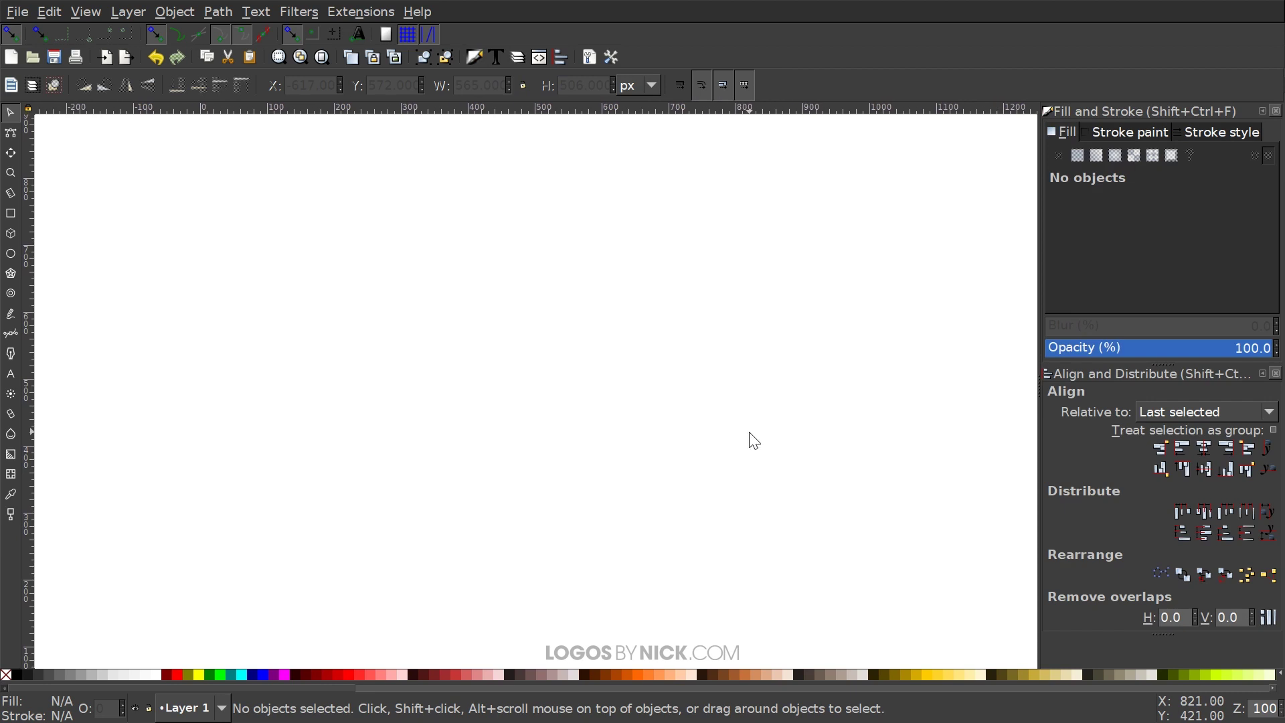
Draw an upright rectangle about 194 by 415 px with fully rounded ends and convert it to a path
left_click(11, 212)
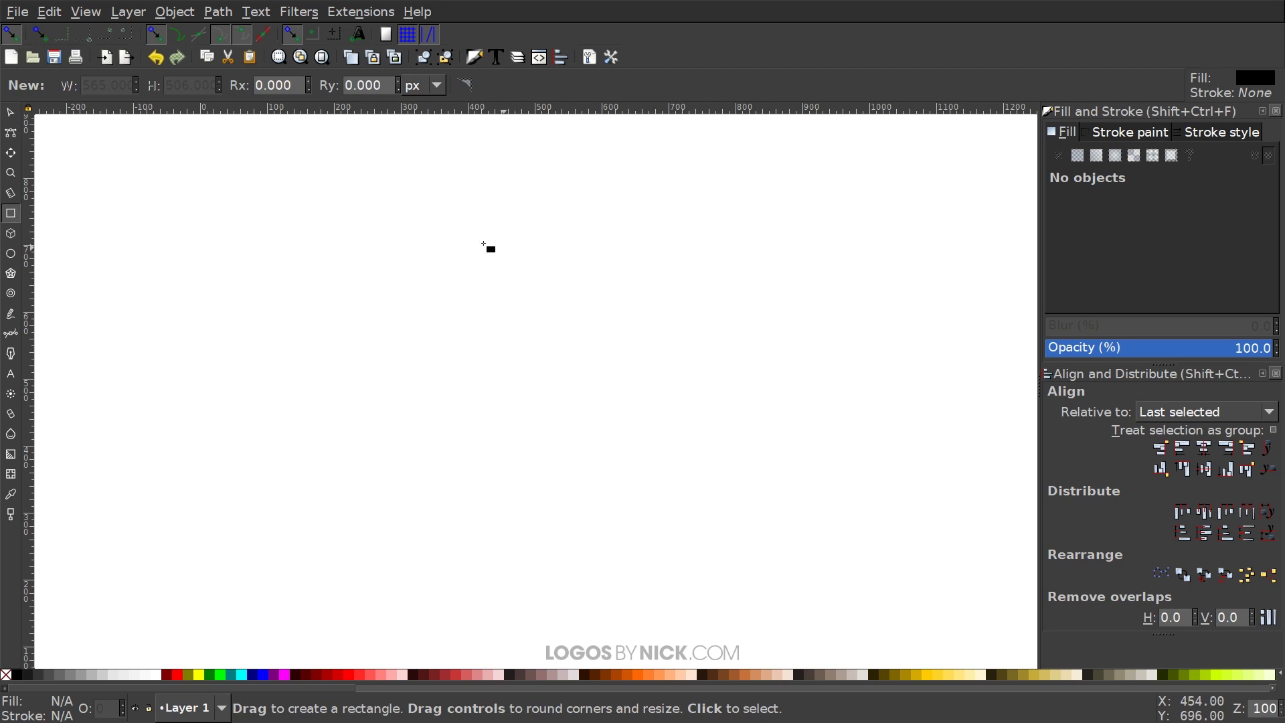
mouse_move(489, 238)
left_mouse_down()
mouse_move(567, 405)
mouse_move(583, 498)
mouse_move(613, 493)
mouse_move(619, 515)
left_mouse_up()
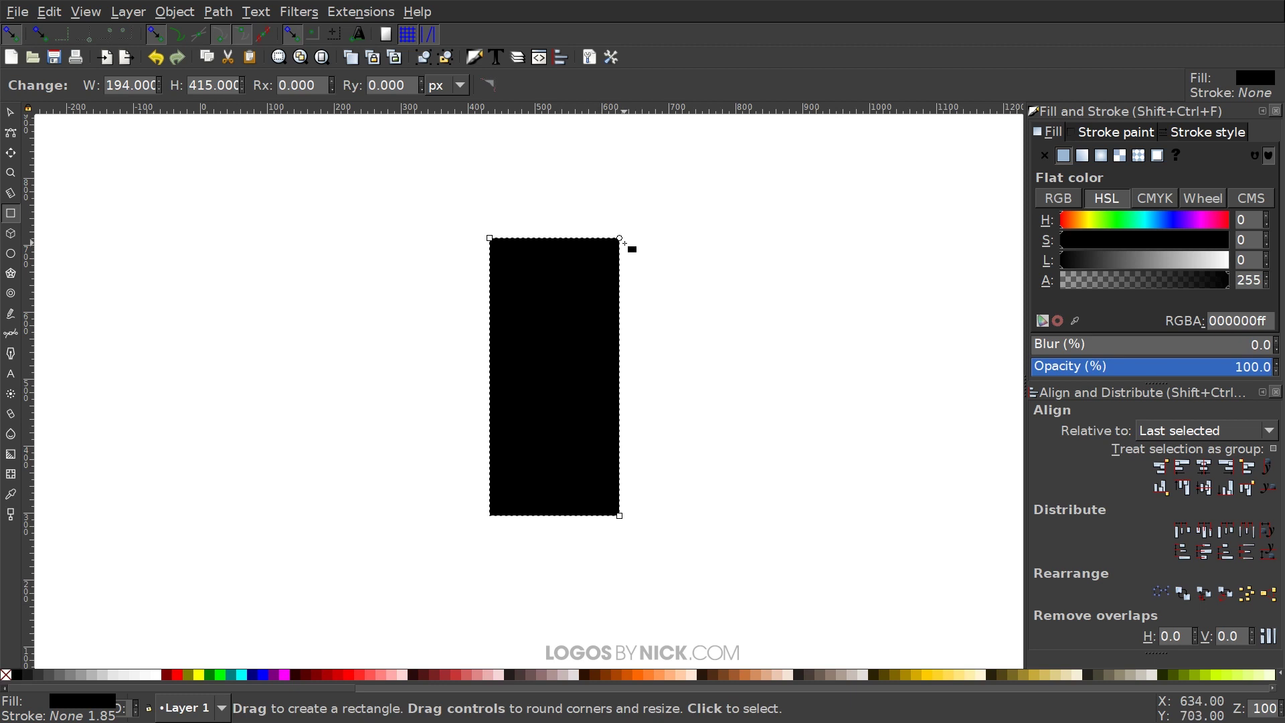
left_click_drag(619, 238, 619, 375)
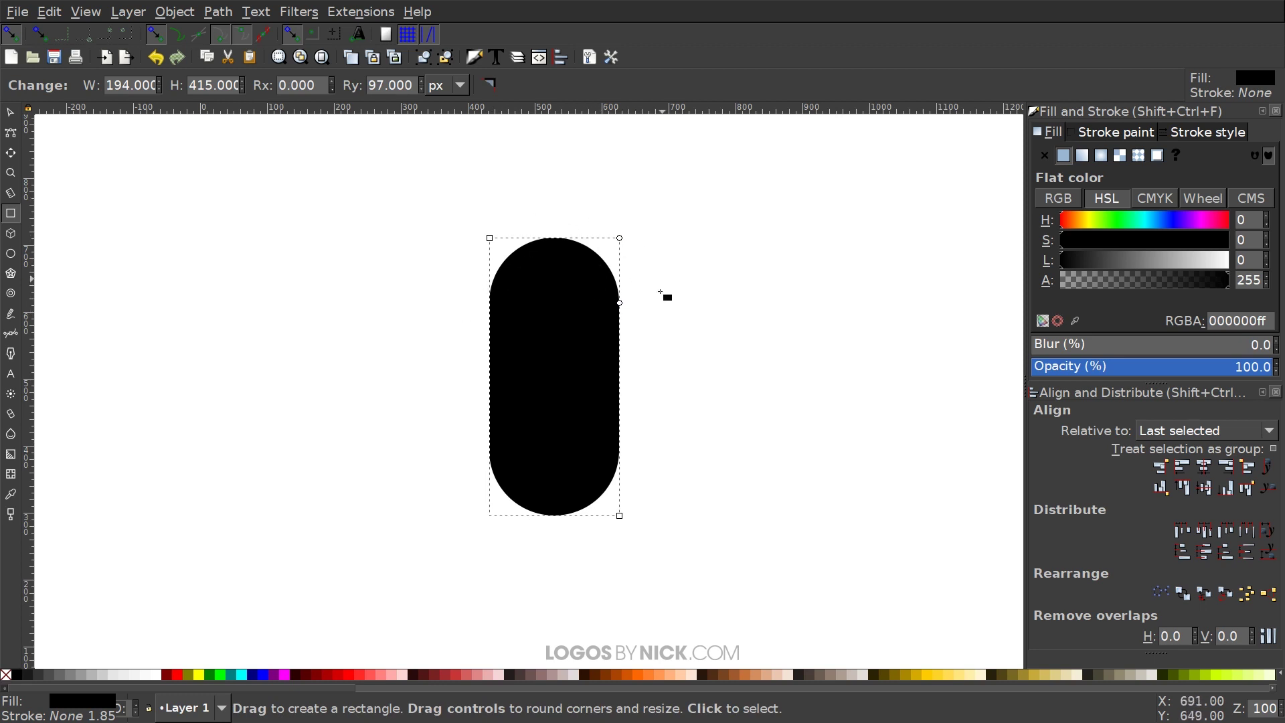
left_click(217, 12)
left_click(256, 34)
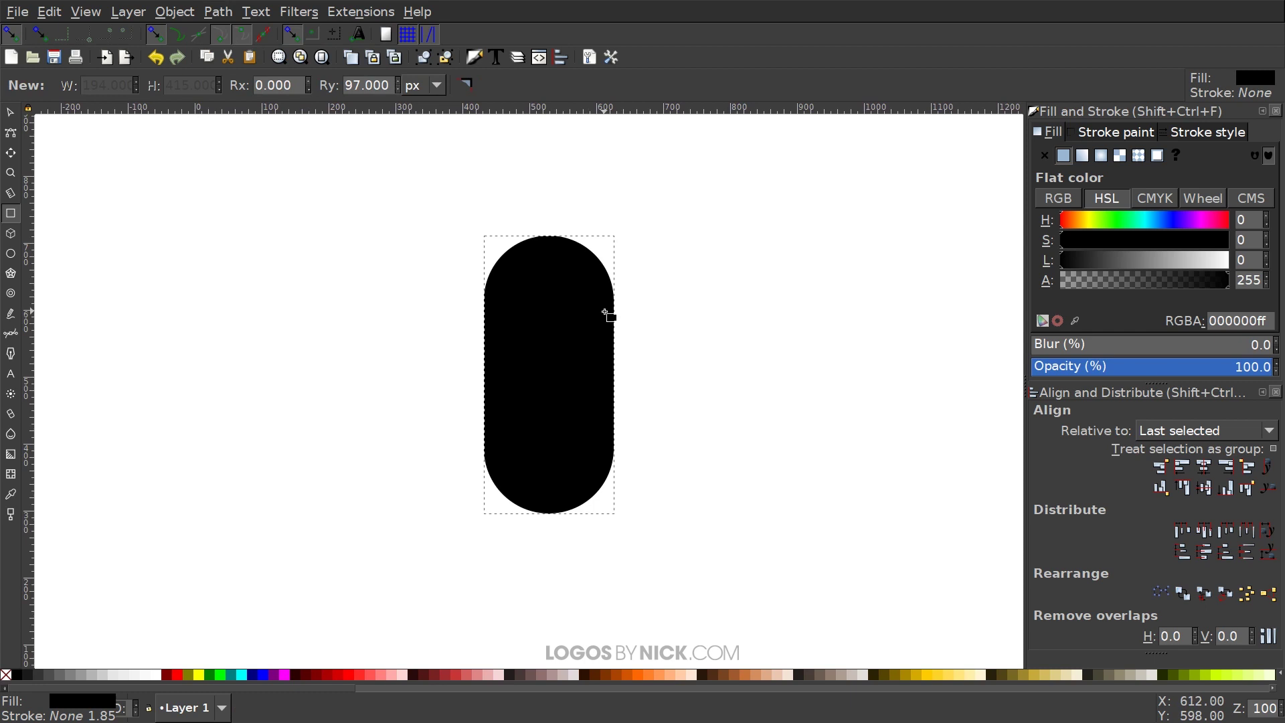
Remove the rounded shape's fill and give it a red stroke
left_click(7, 673)
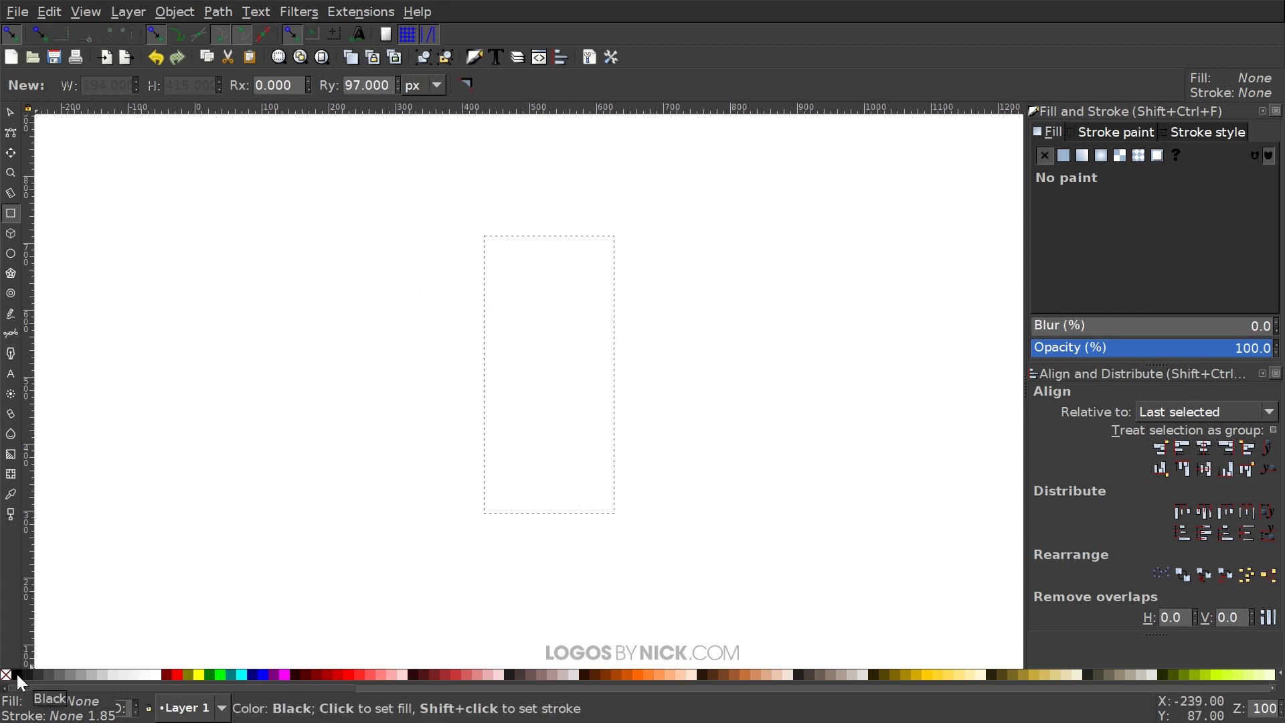
left_click(175, 675, "shift")
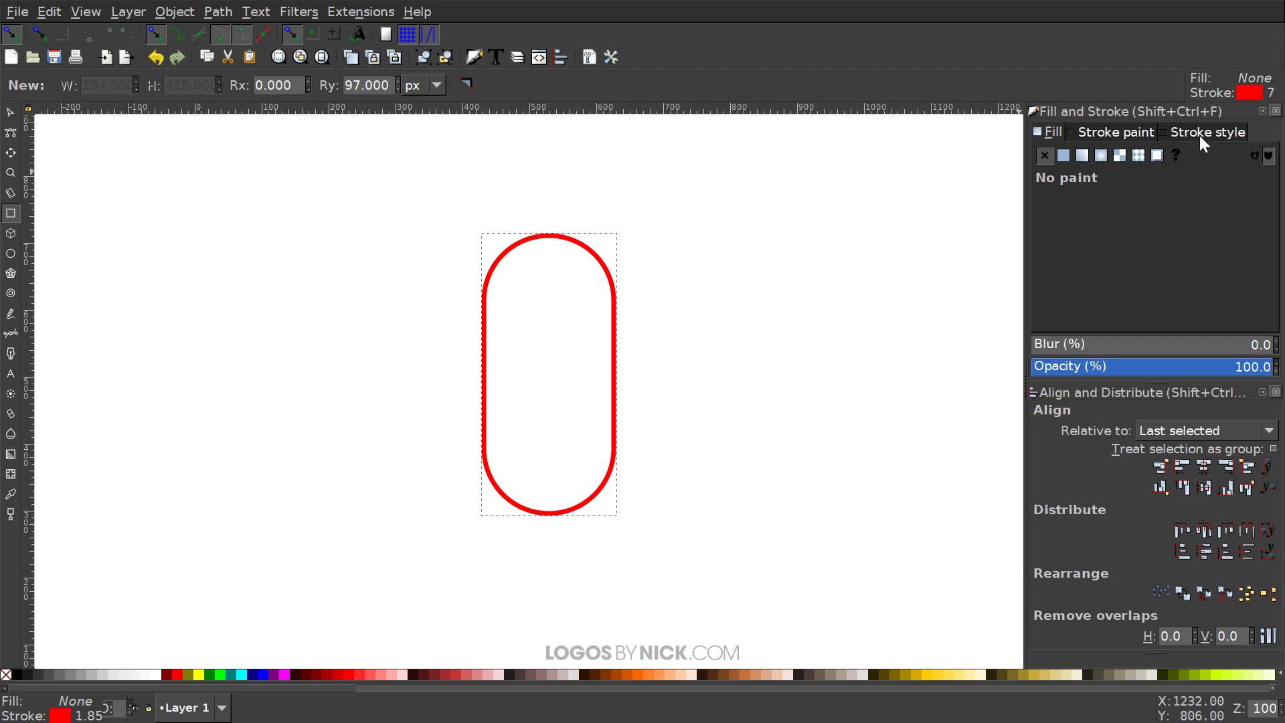
Measure the stroke width in px, try 50 and 75 px, and settle on a width of 65 px
left_click(1200, 135)
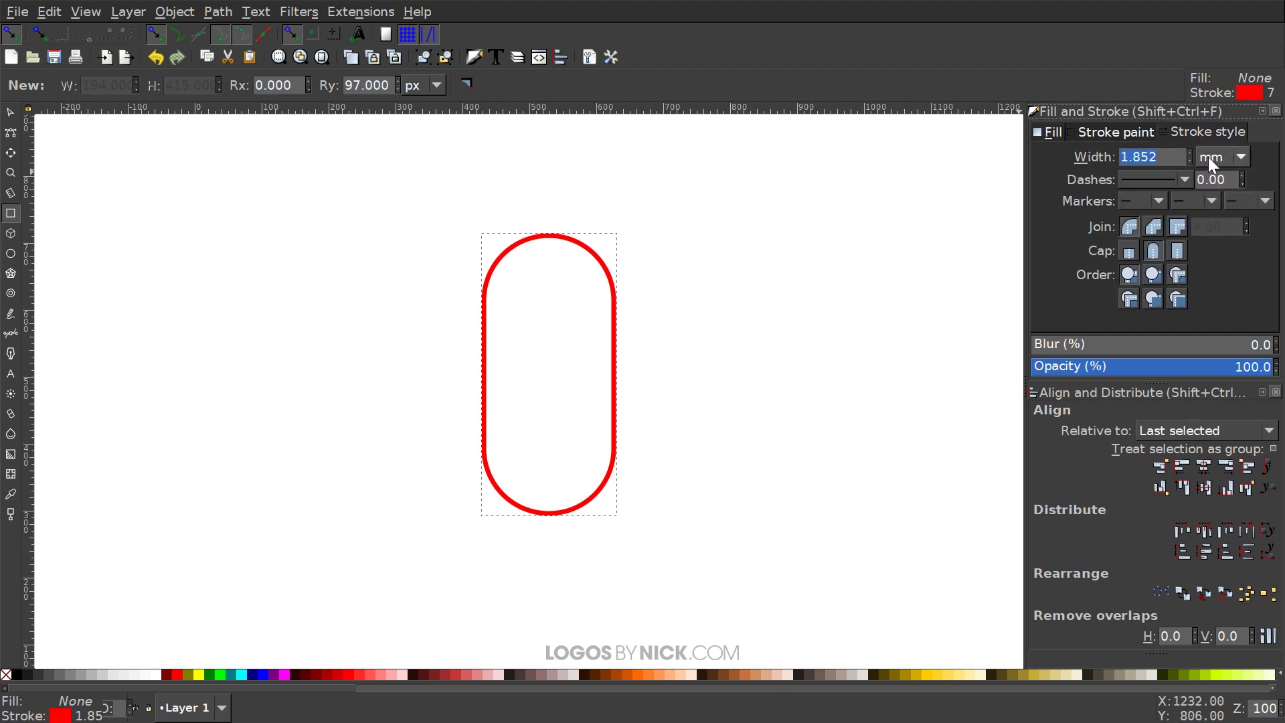
left_click(1208, 156)
left_click(1215, 116)
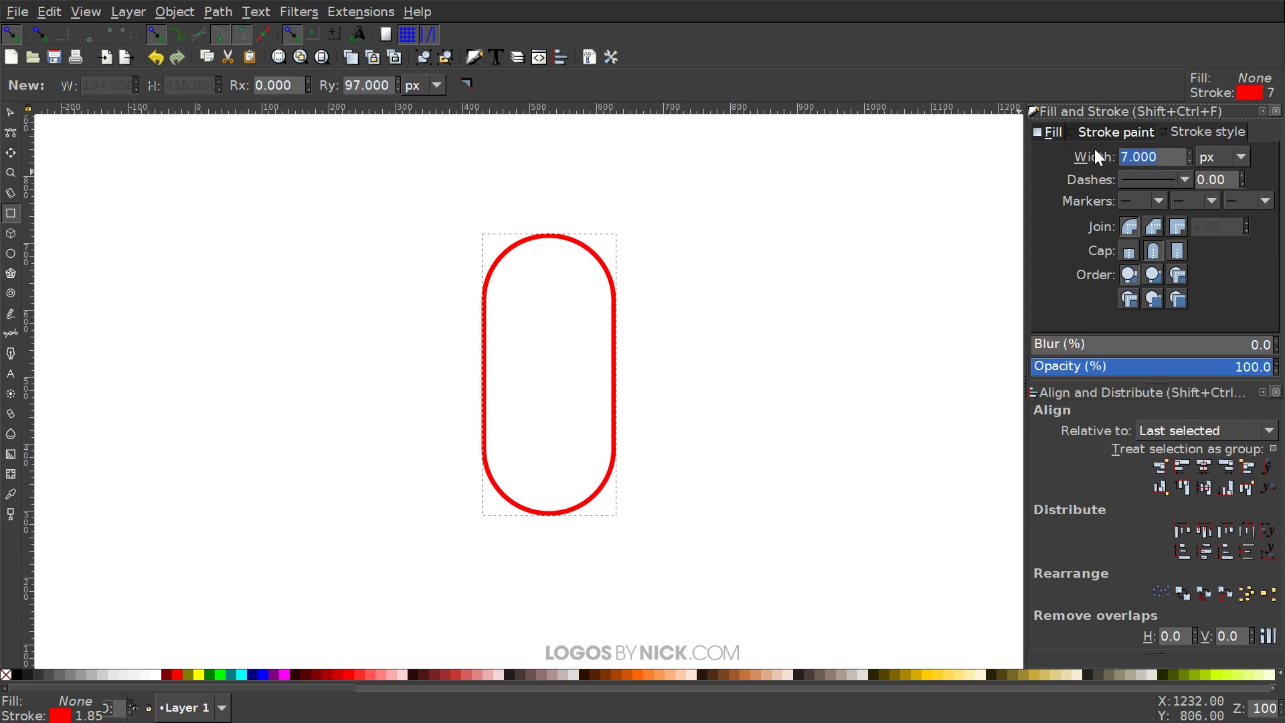
type("50")
key("Return")
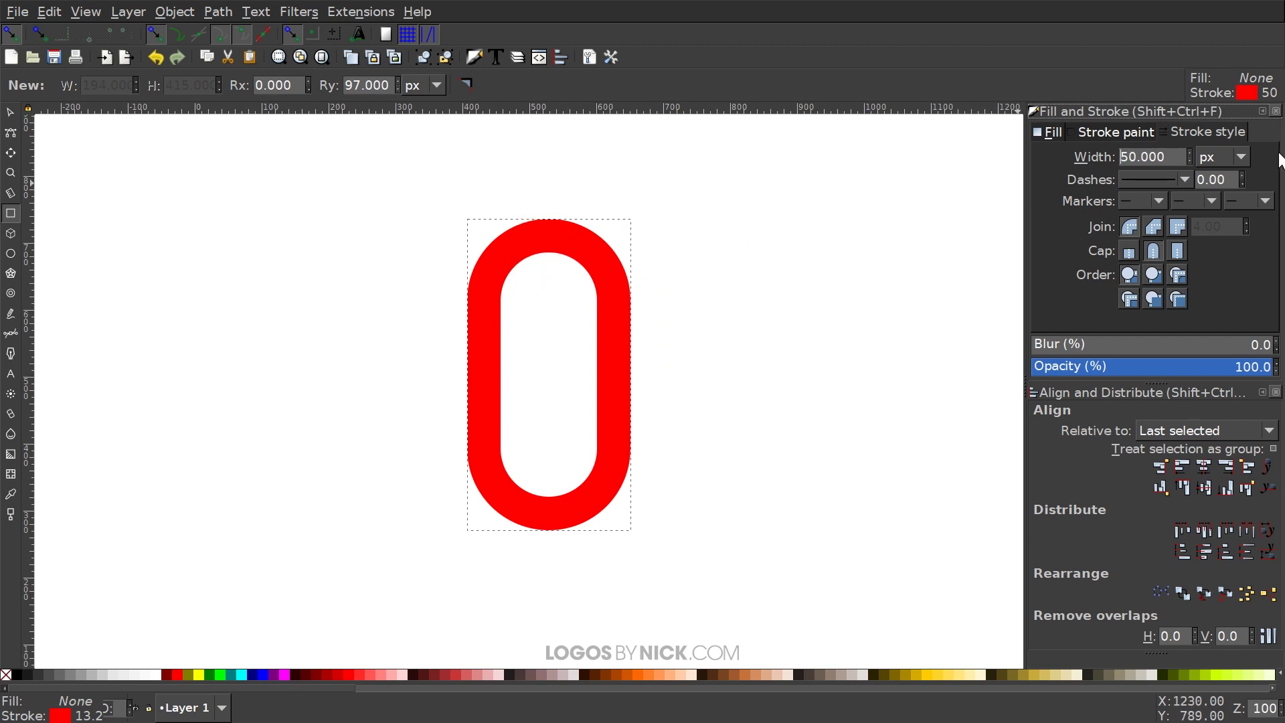
type("75")
key("Return")
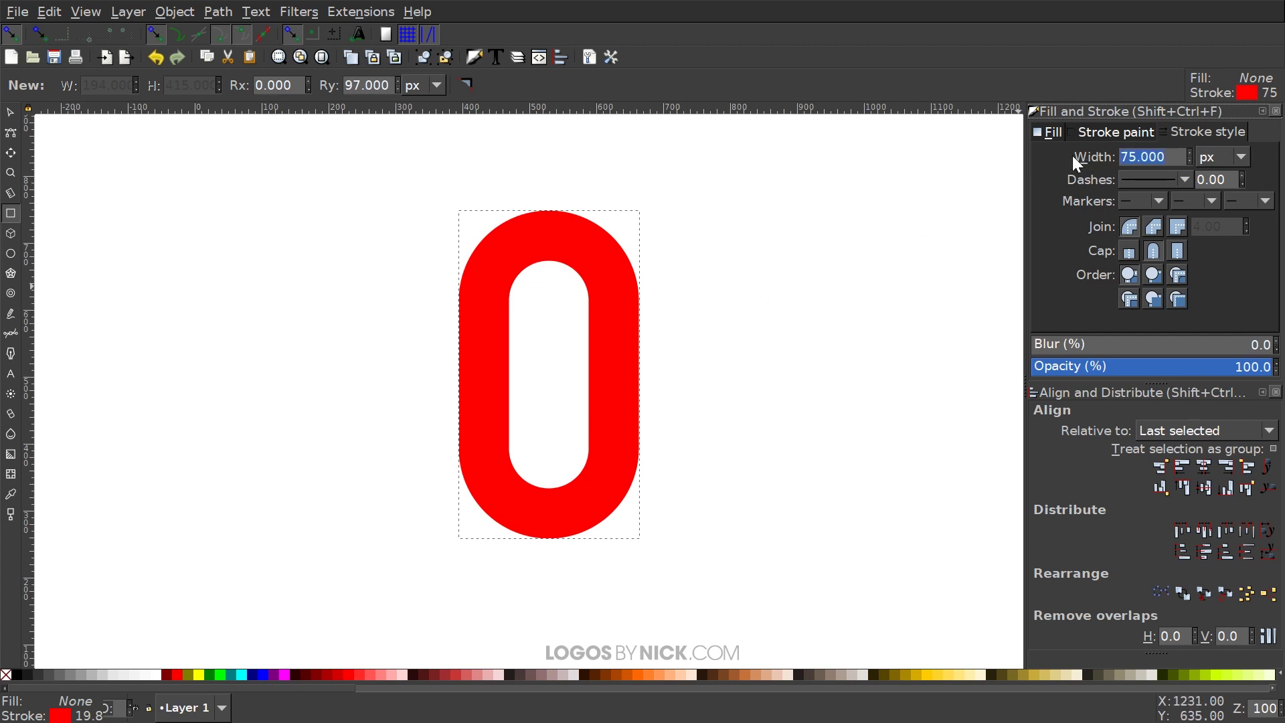
type("65")
key("Return")
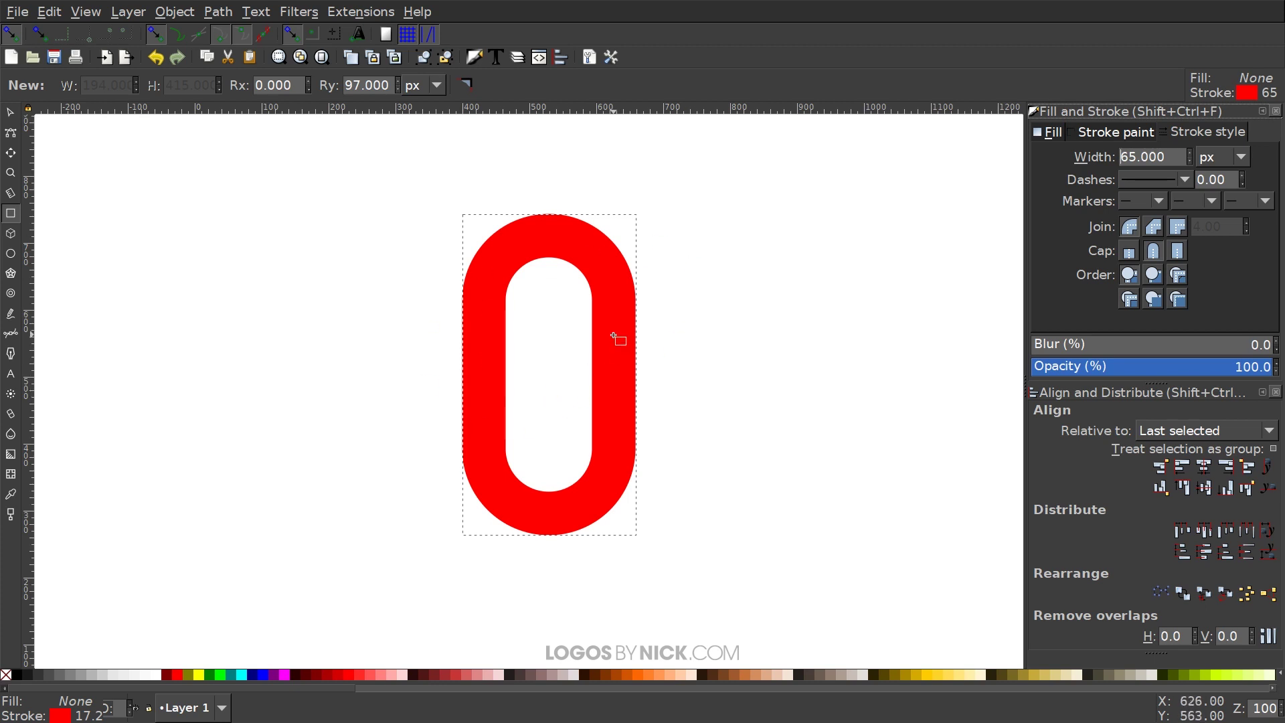
Convert the red outline's stroke to a path and lower its opacity to about 51%
left_click(10, 111)
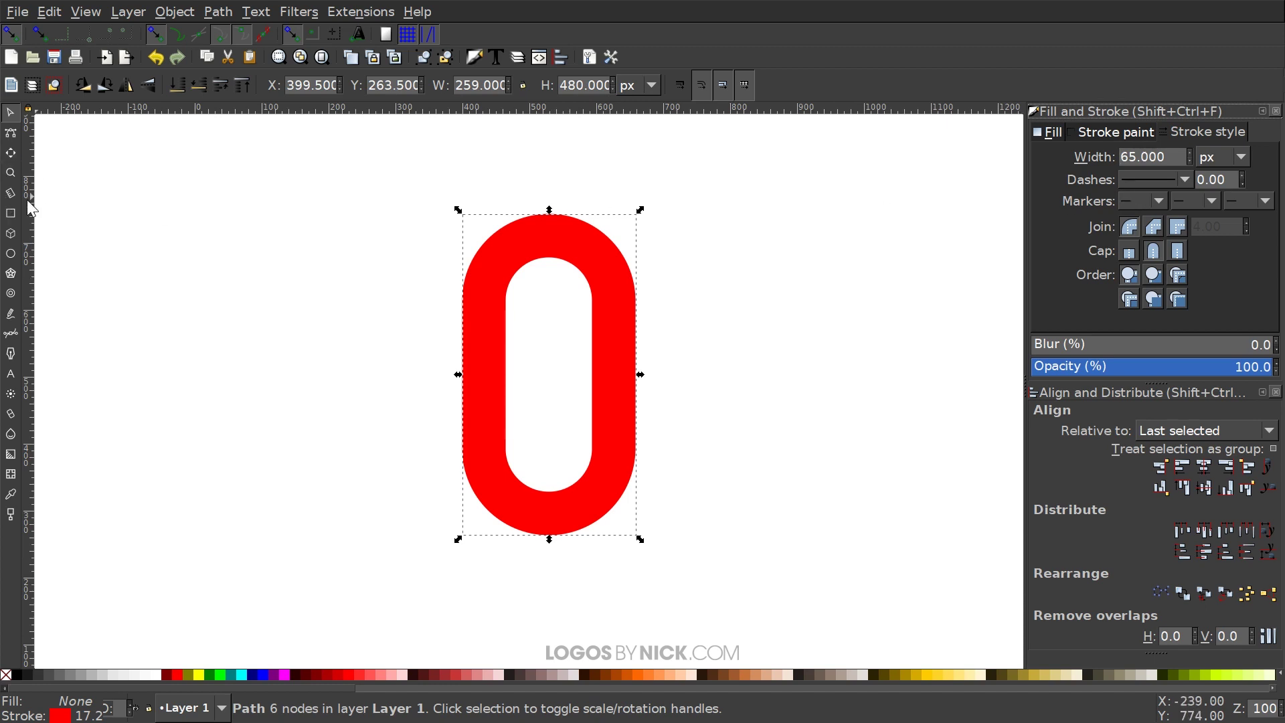
left_click(10, 213)
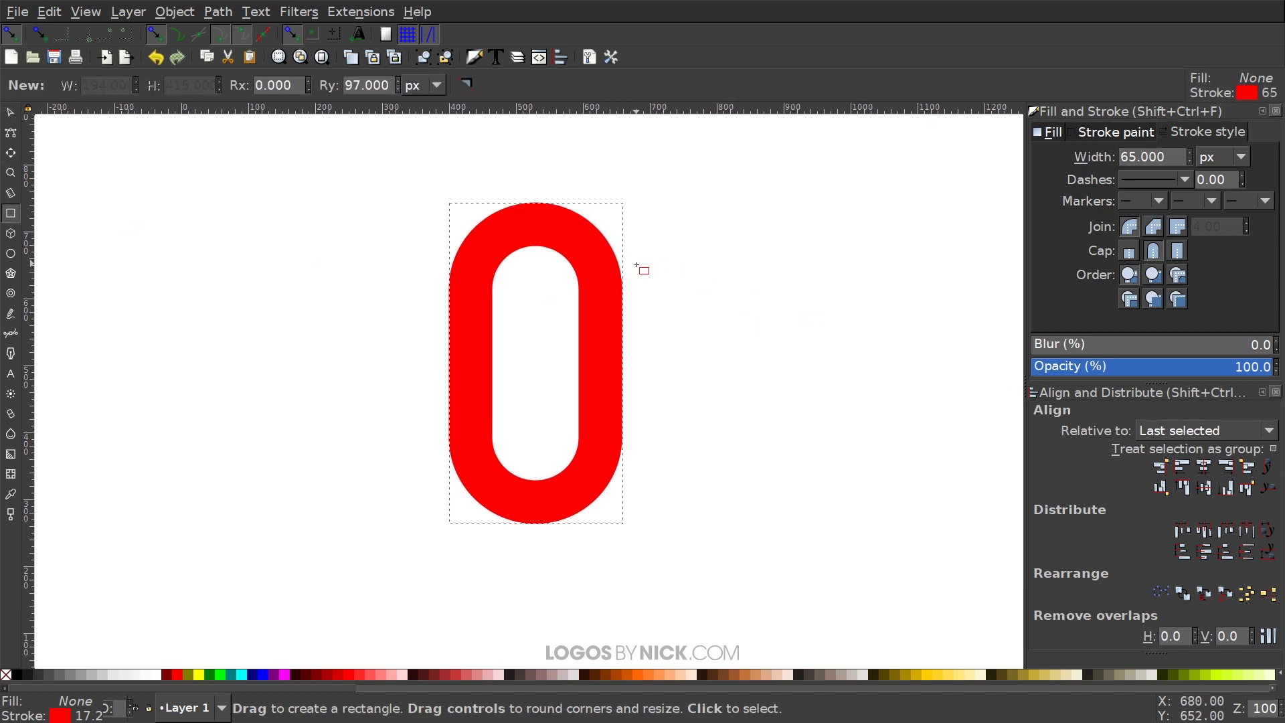
left_click(218, 12)
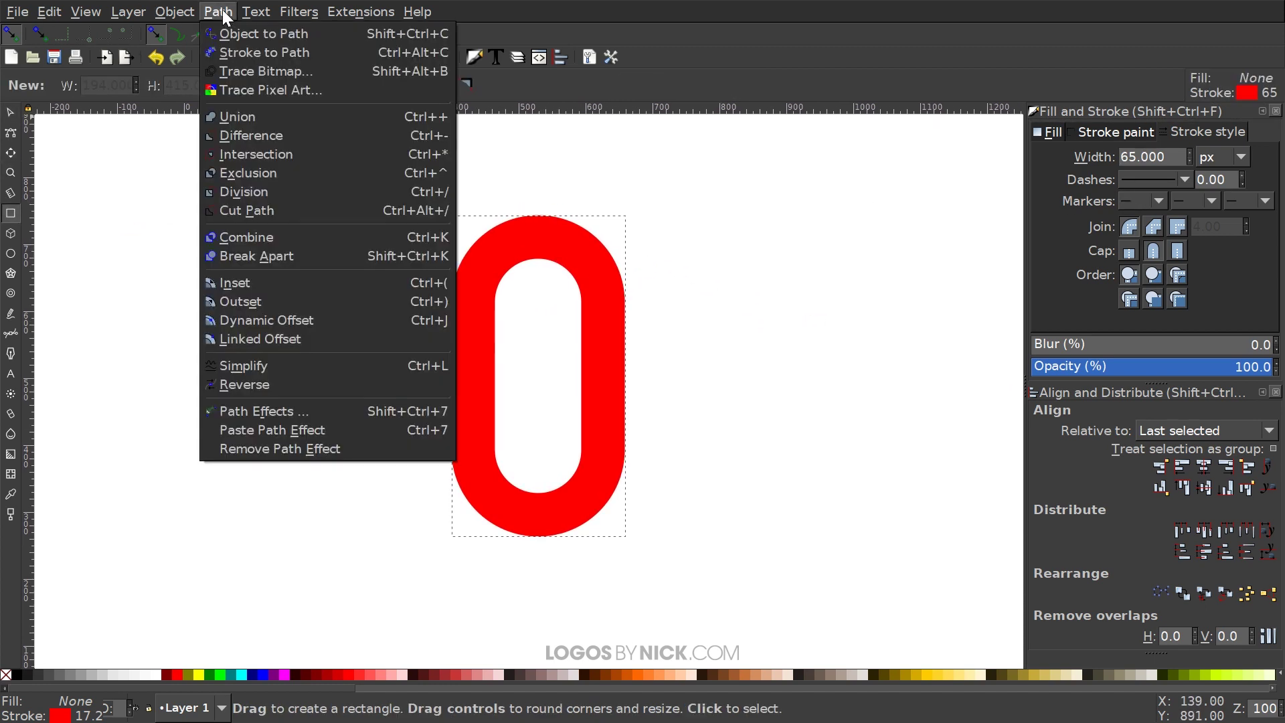
left_click(228, 53)
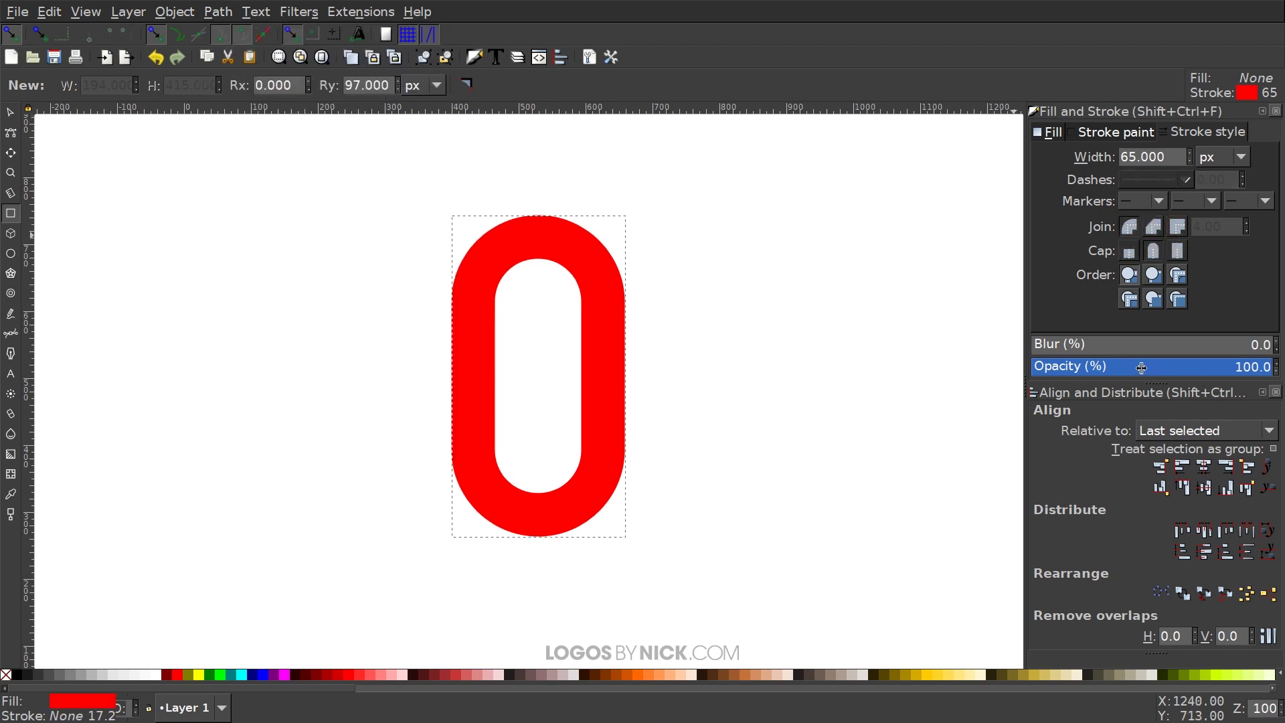
left_click_drag(1146, 372, 1151, 372)
left_click_drag(615, 360, 550, 320)
Duplicate the semi-transparent red shape and fill the copy with green
left_click(10, 111)
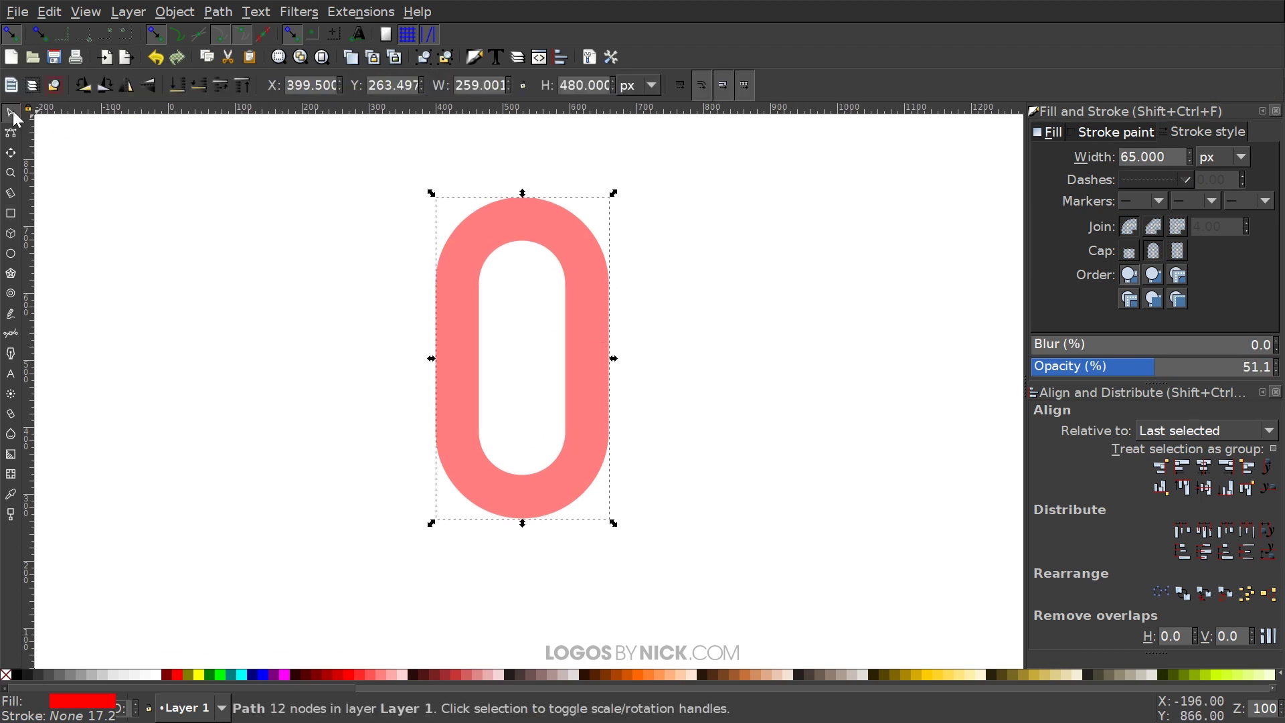
right_click(508, 214)
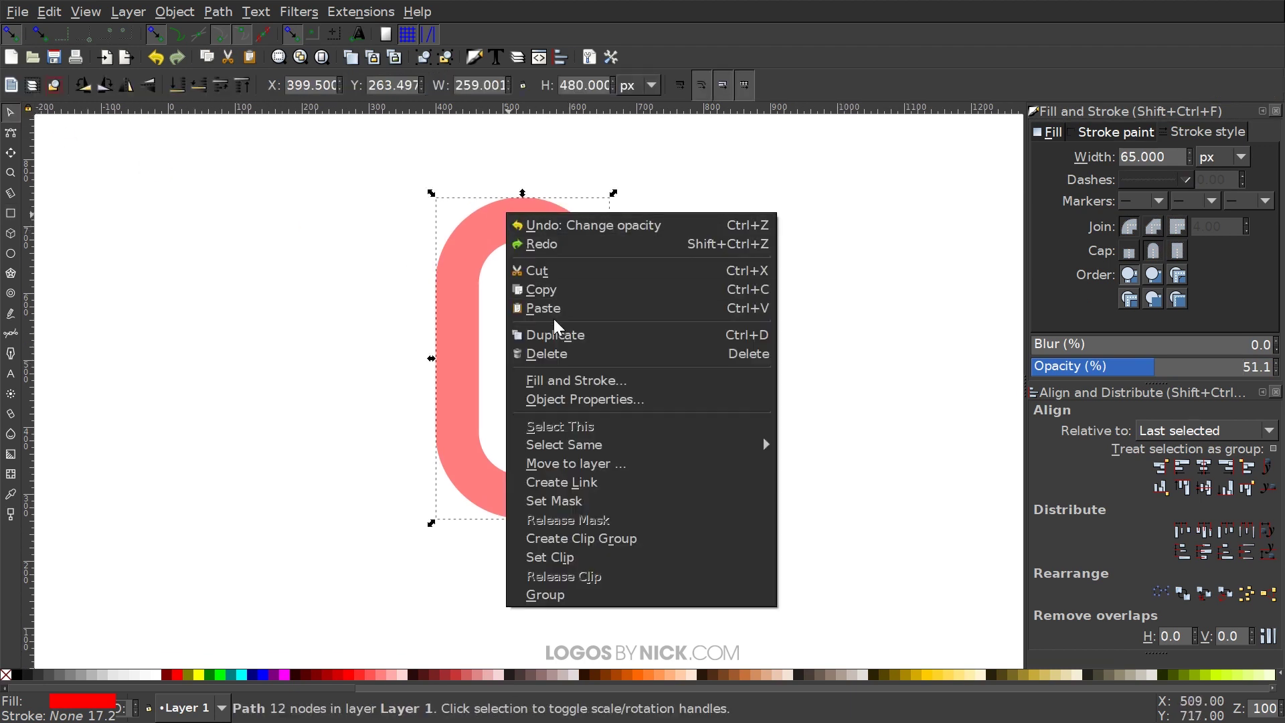
left_click(550, 342)
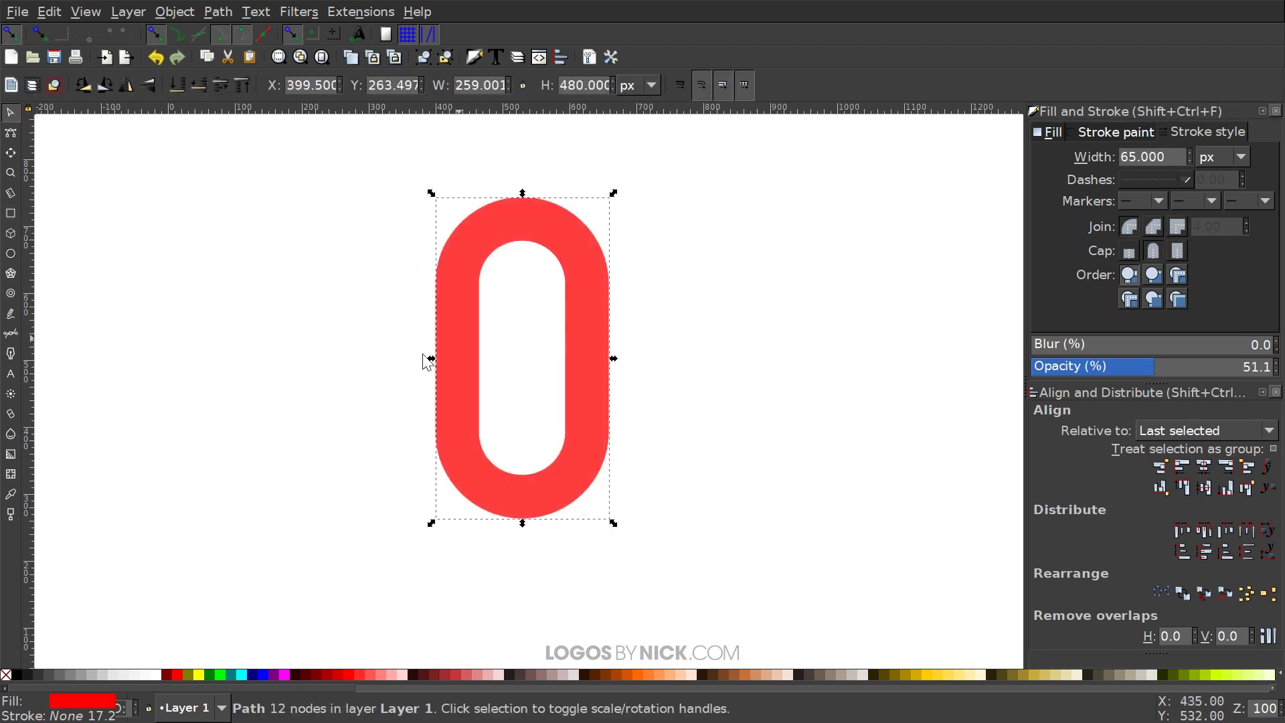
left_click(223, 674)
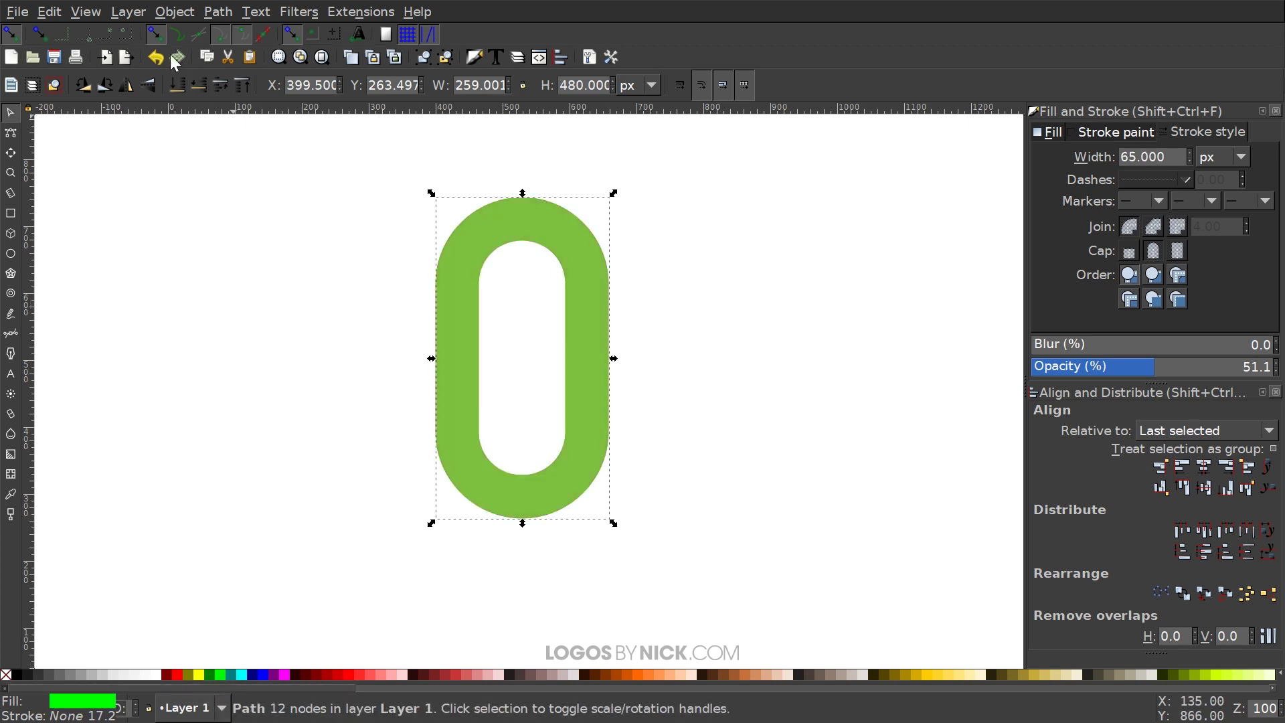
Move the green copy horizontally by about 65 px so its outer edge aligns with the red ring's inner edge
left_click(10, 134)
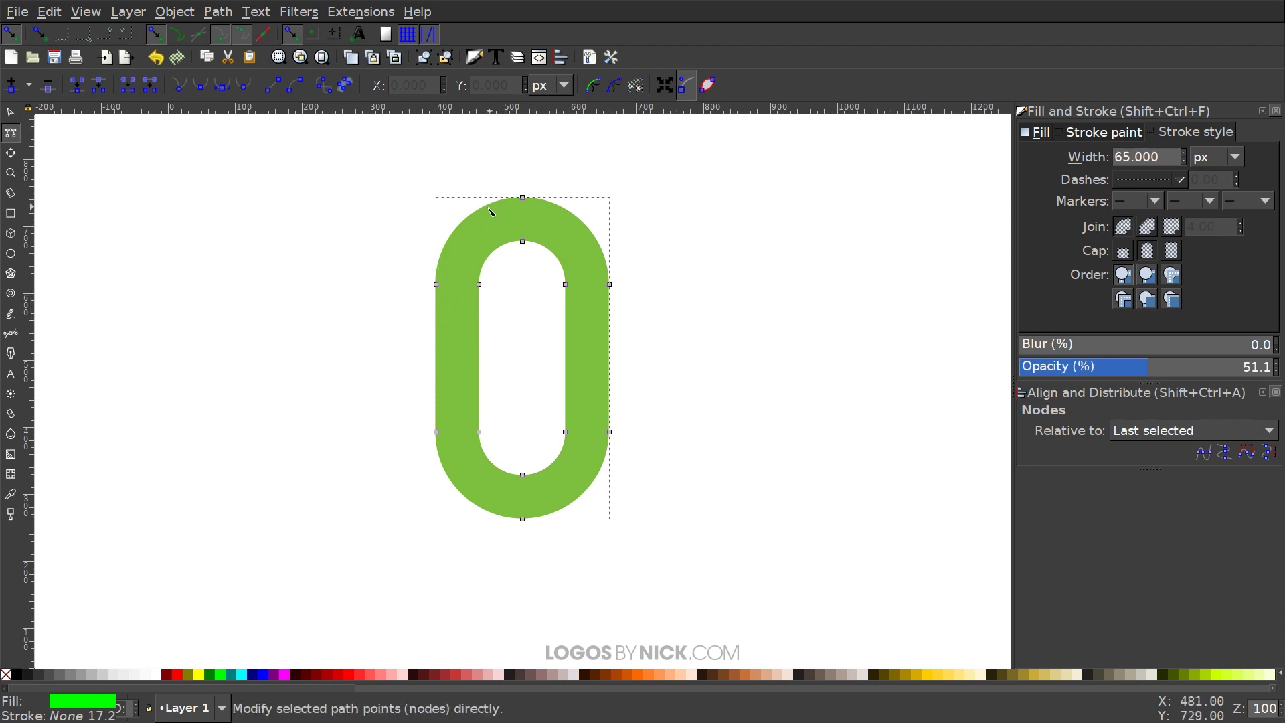
scroll(433, 295, "up", 2)
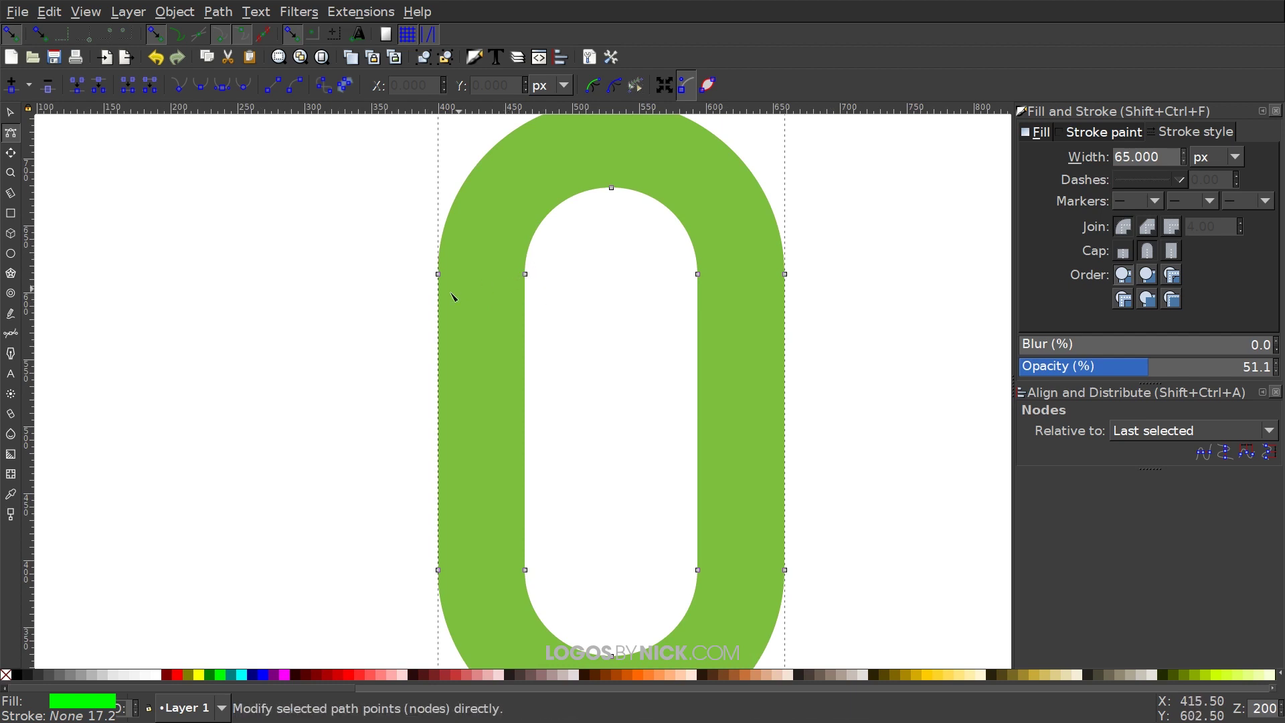
scroll(625, 355, "down", 1)
scroll(502, 348, "right", 3)
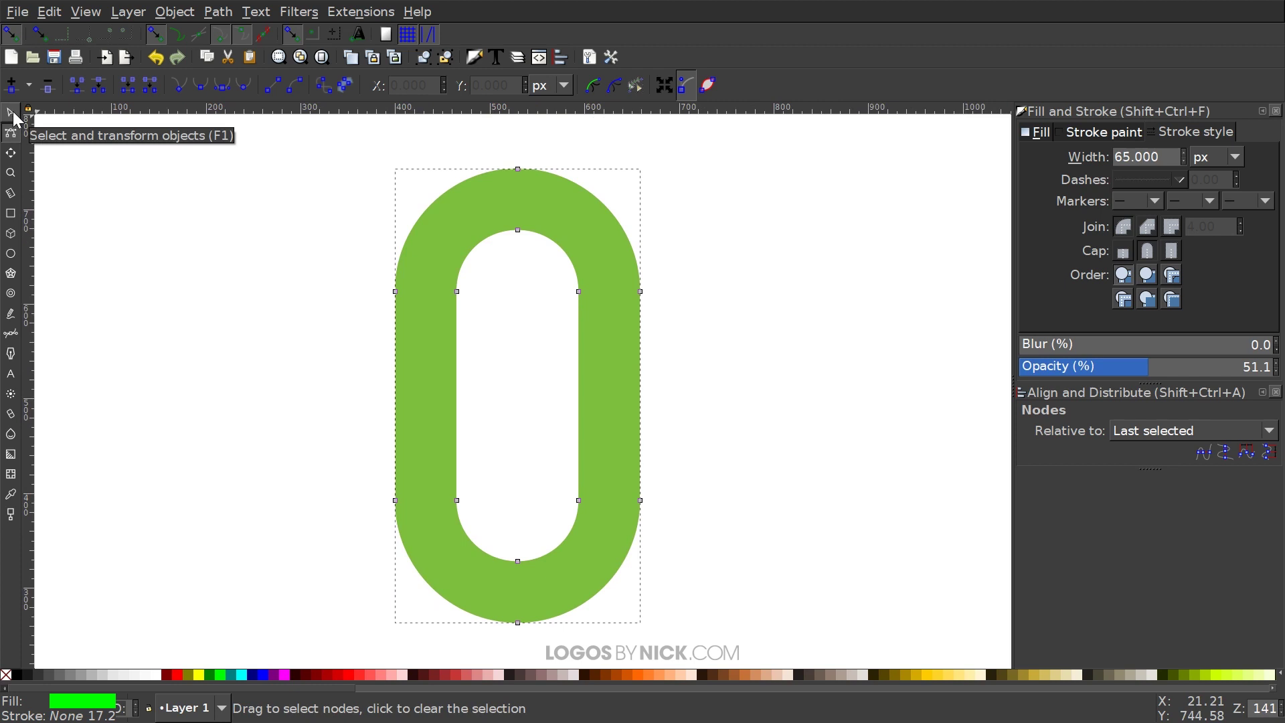
left_click(11, 112)
left_click_drag(395, 276, 470, 287)
scroll(468, 380, "up", 1)
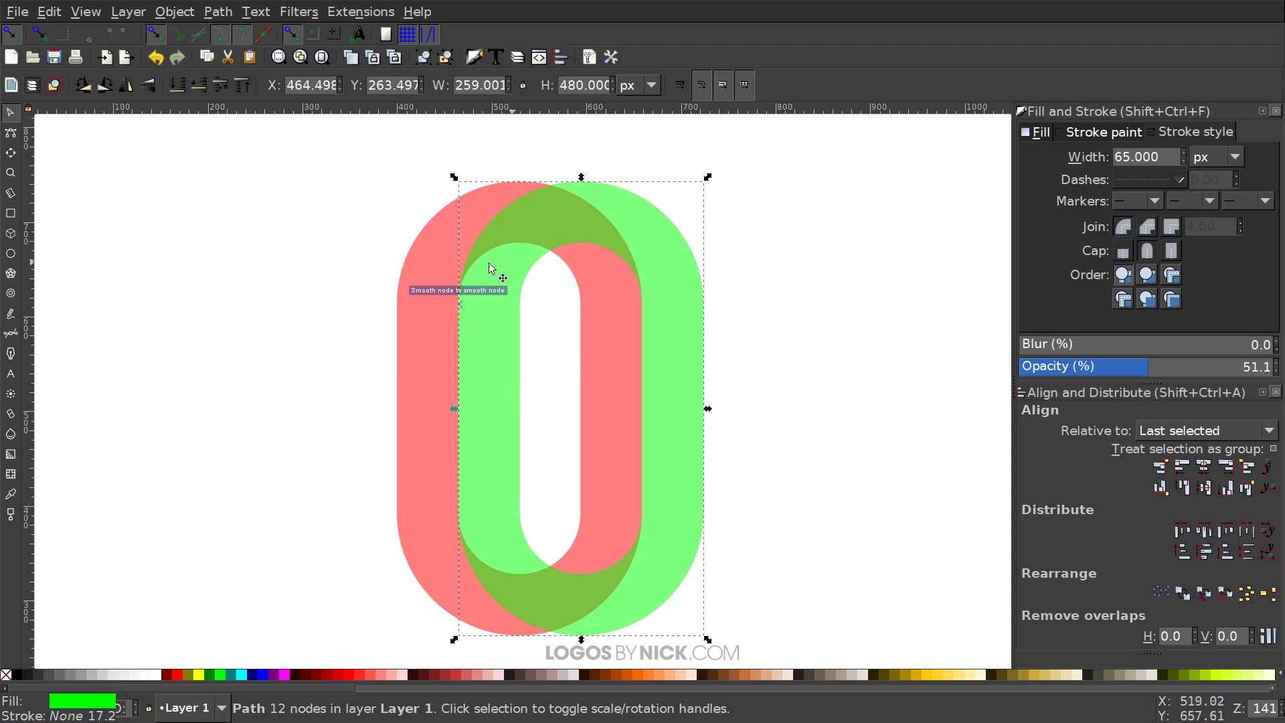
scroll(535, 351, "down", 1)
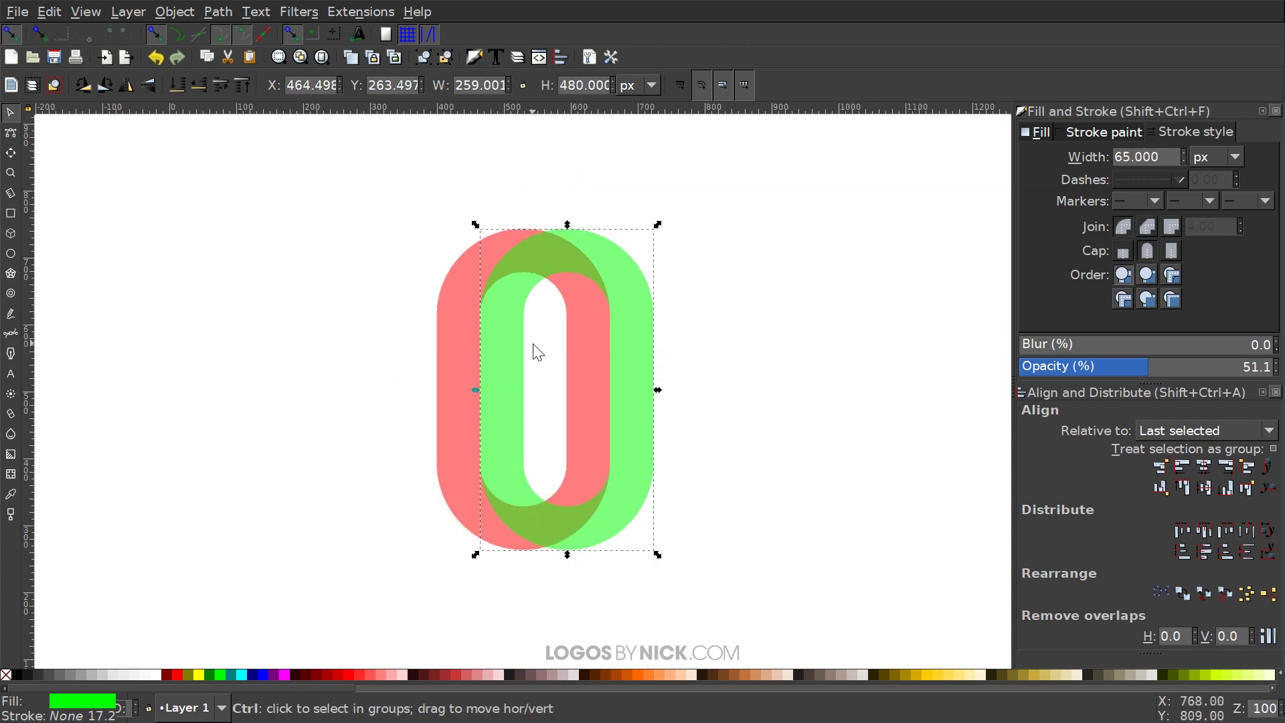
scroll(536, 324, "down", 1)
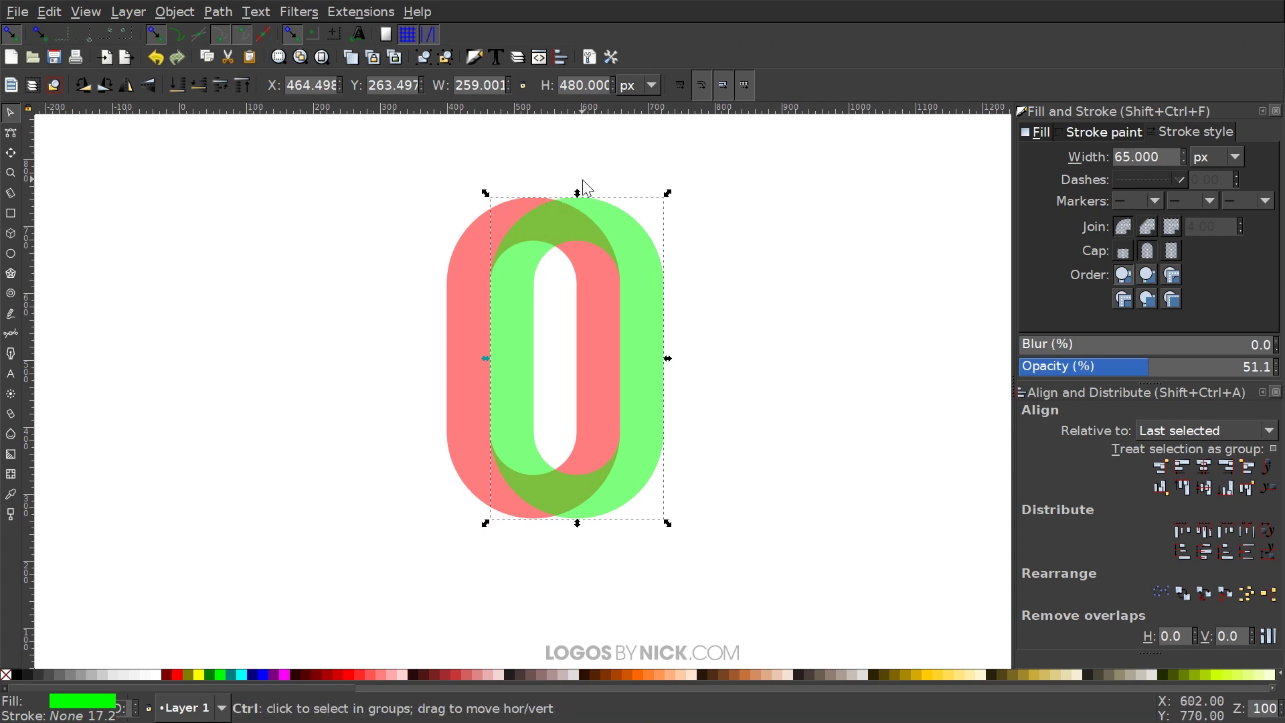
Draw a closed four-sided Bezier path, about 77 by 31 px, bridging the gap between the topmost nodes of the red and green shapes
scroll(583, 190, "up", 3)
scroll(511, 542, "up", 1)
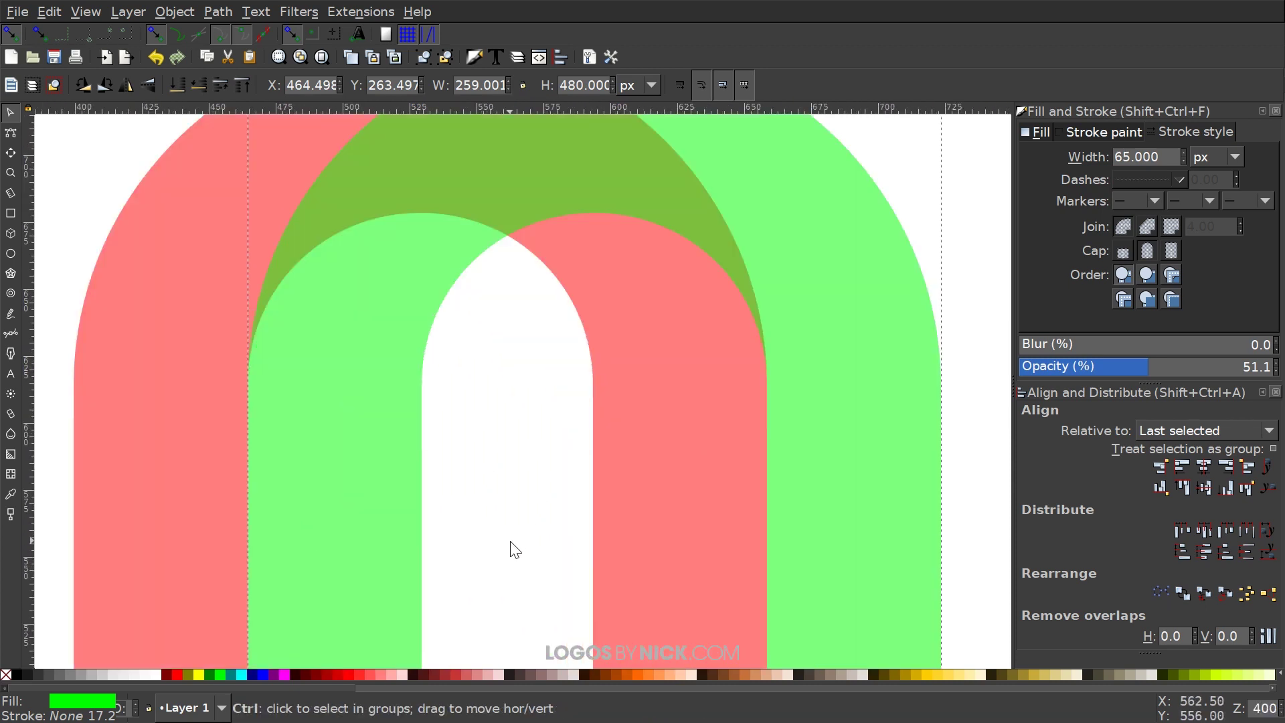
scroll(521, 401, "up", 3)
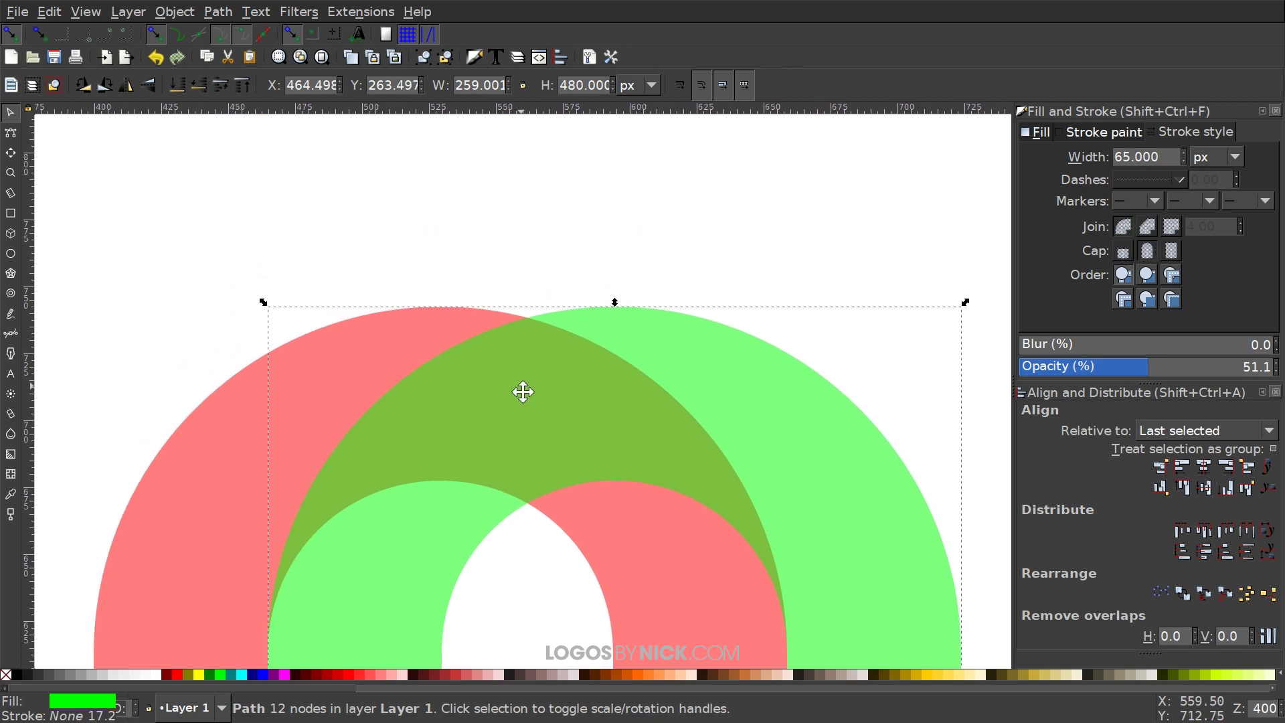
scroll(575, 355, "left", 3)
scroll(703, 306, "down", 1)
scroll(666, 298, "right", 2)
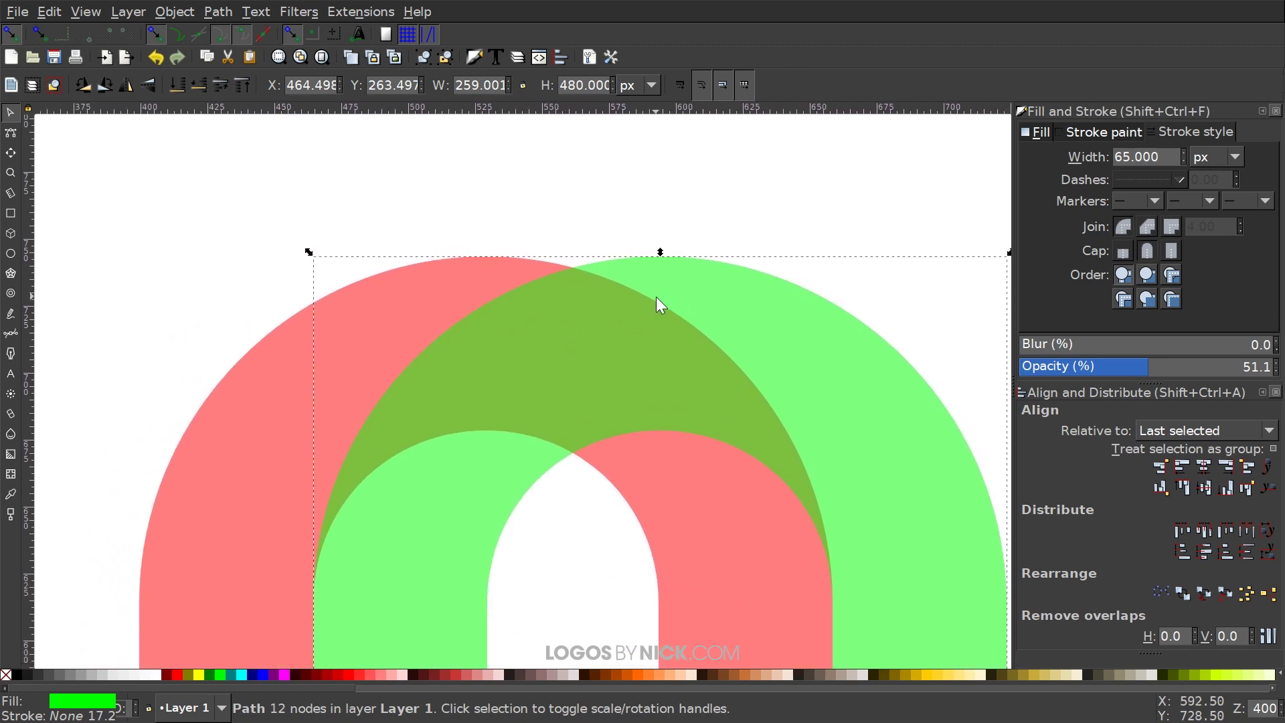
left_click(14, 333)
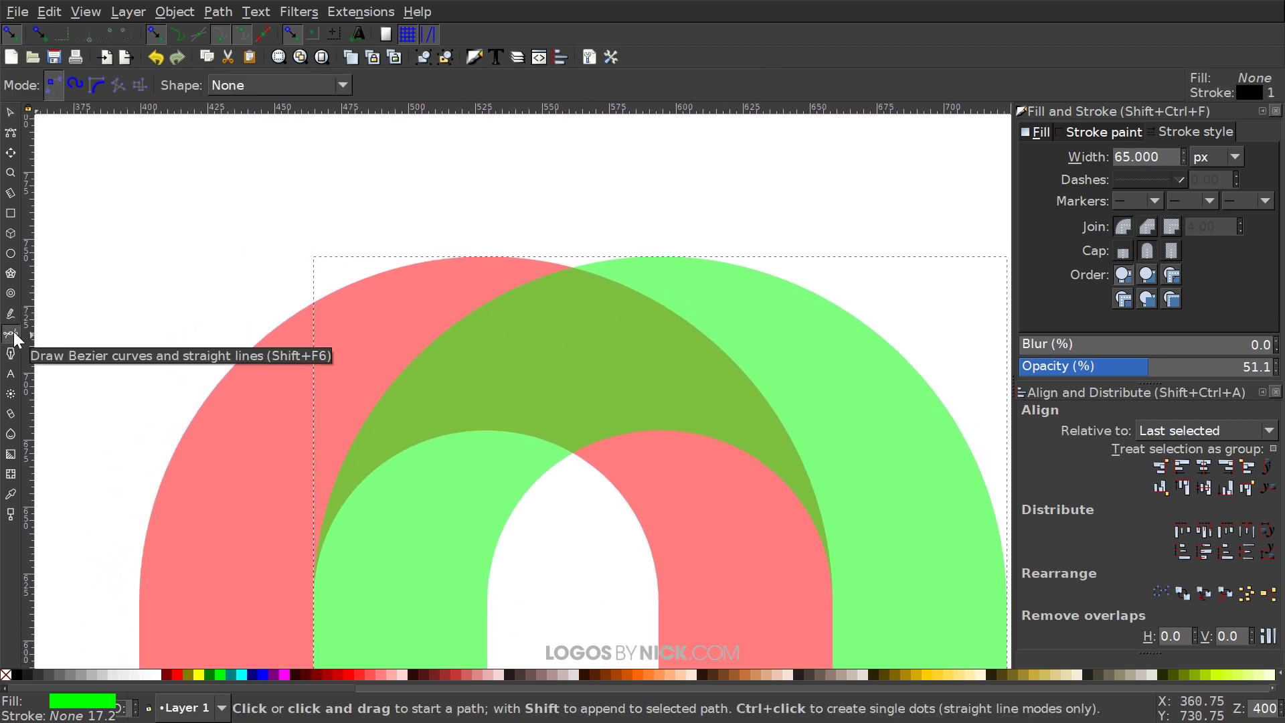
left_click(660, 257)
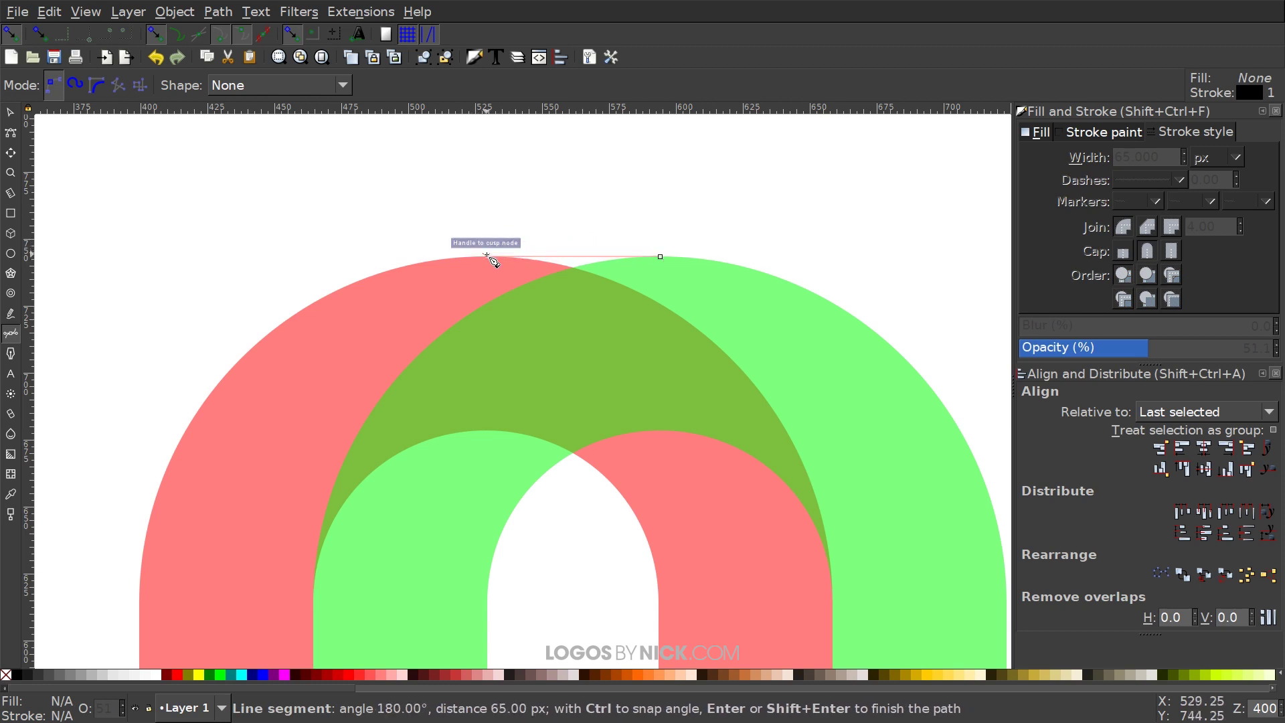
left_click(486, 256)
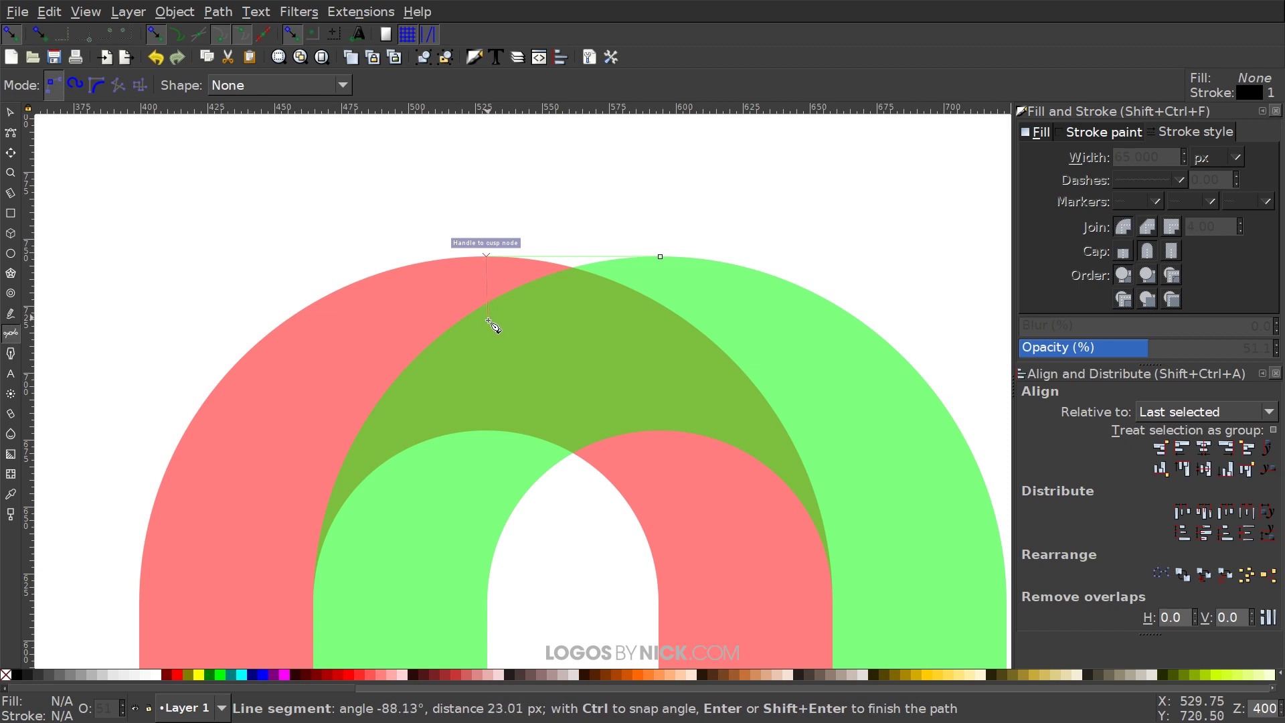
left_click(487, 322)
left_click(687, 336)
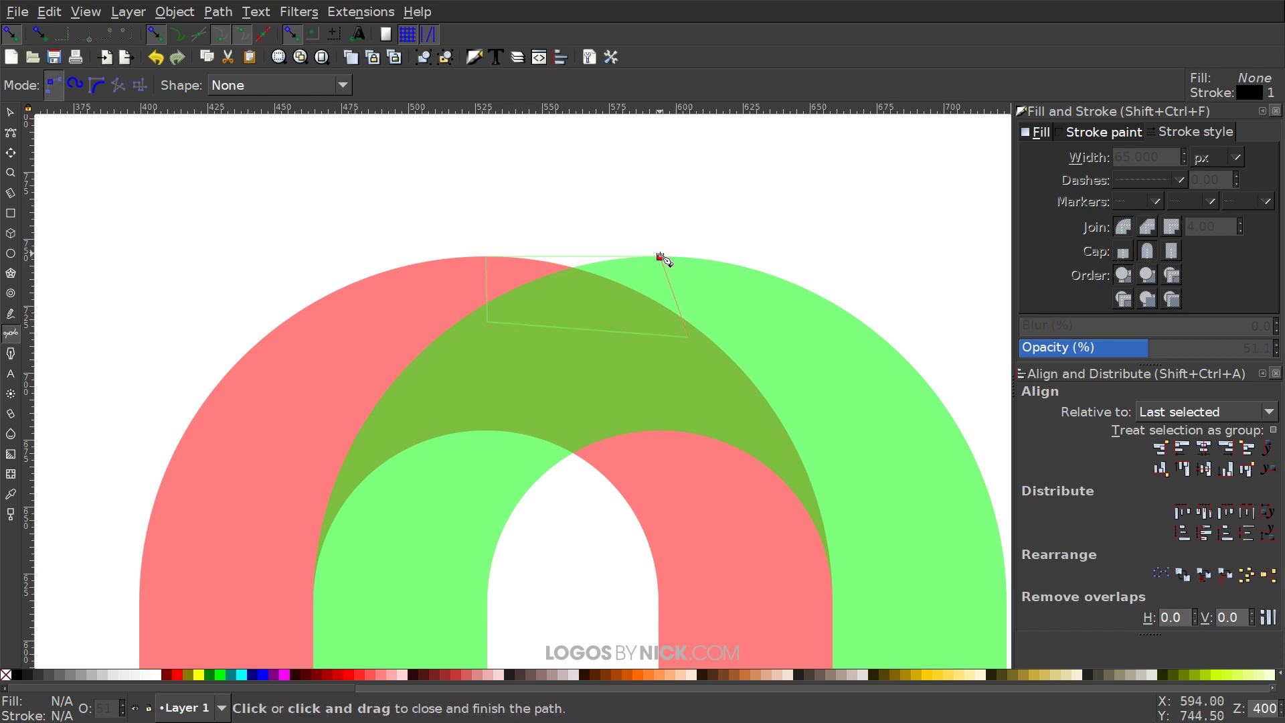
left_click(660, 257)
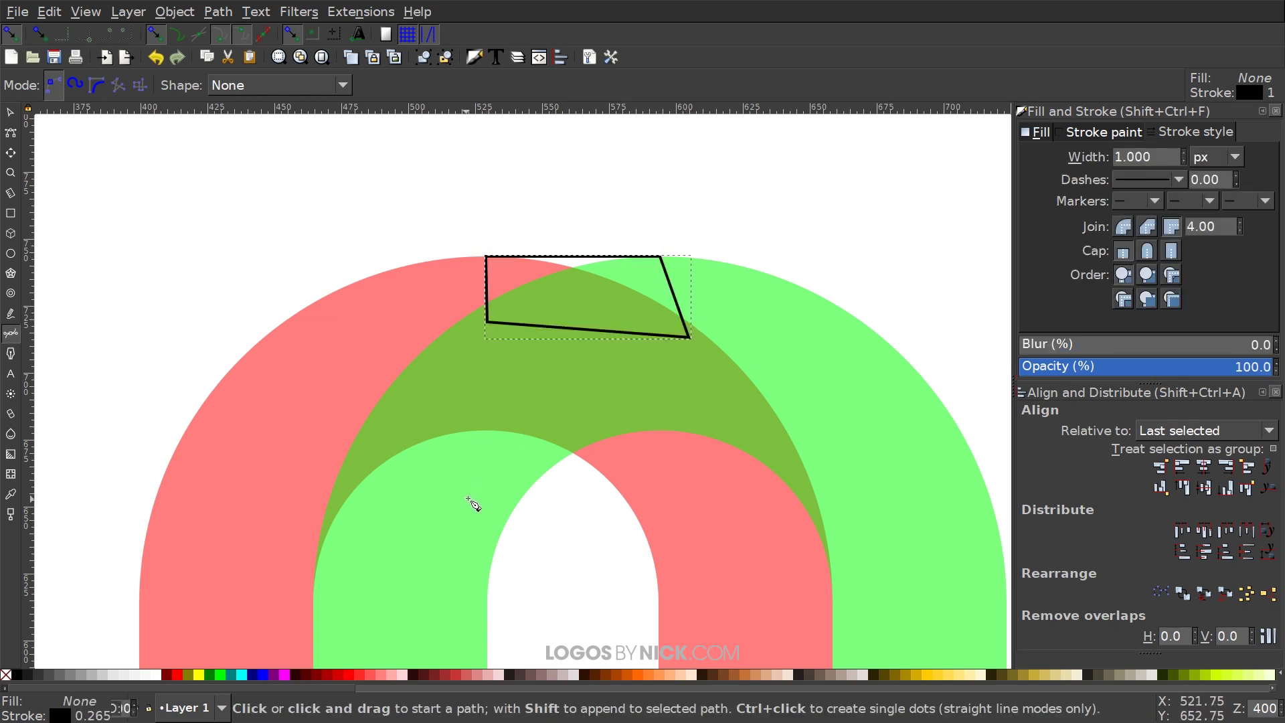
Unite the four-sided bridging path with the green shape using Union
left_click(9, 115)
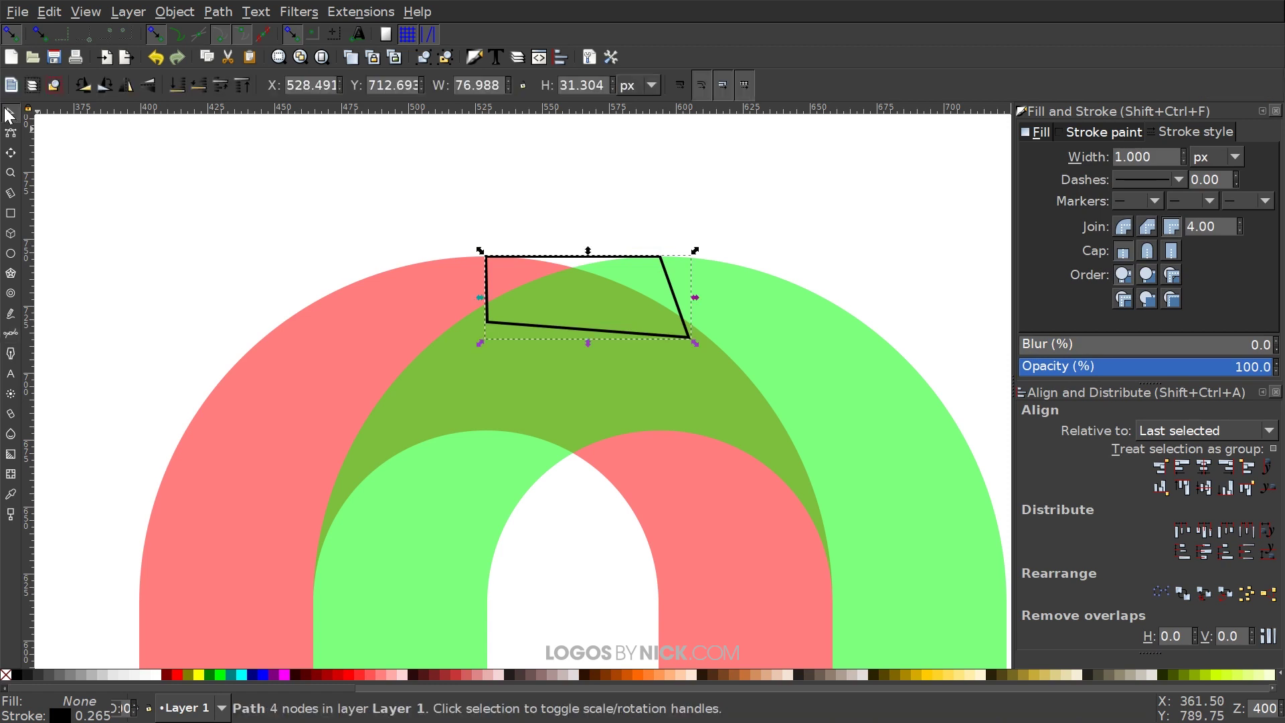
left_click(760, 295, "shift")
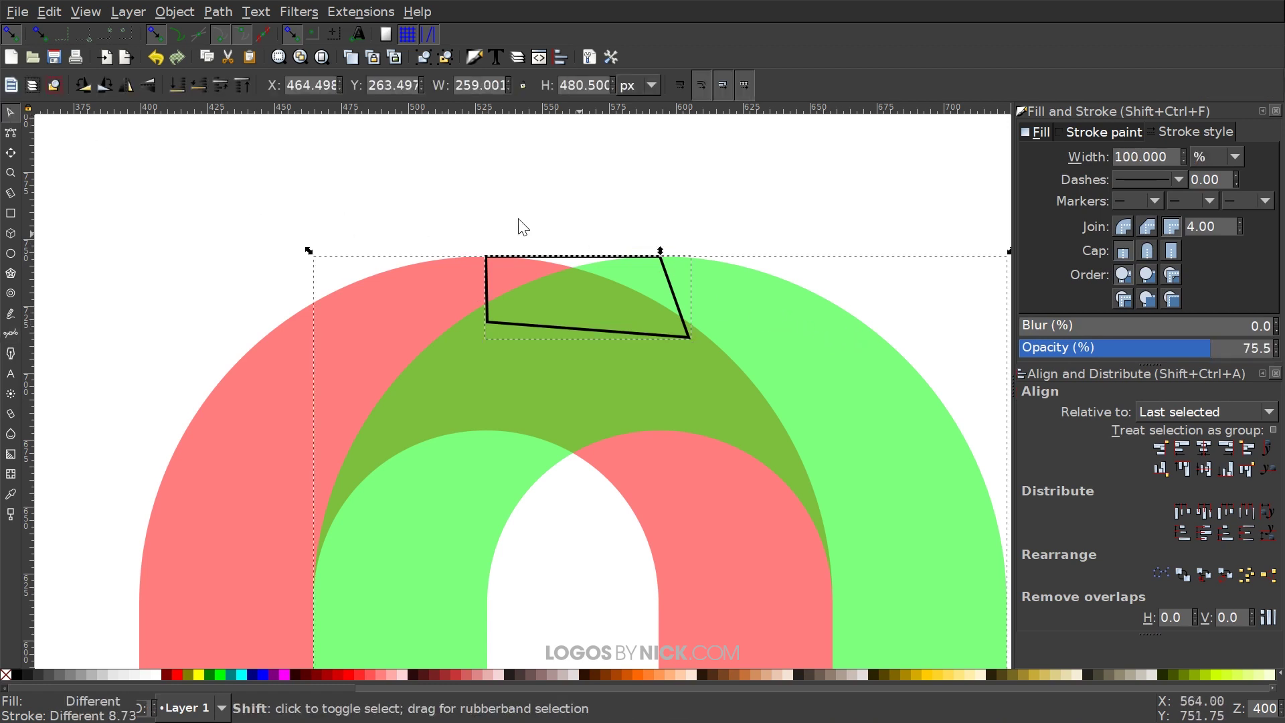
left_click(219, 13)
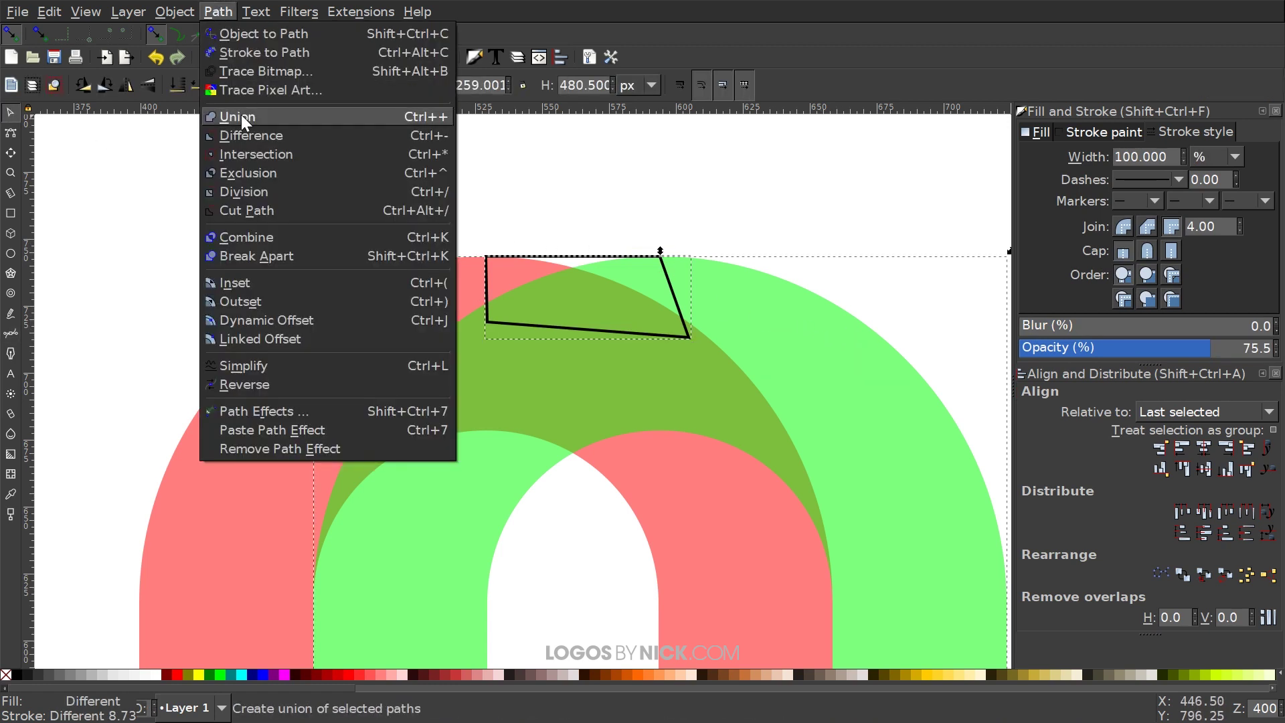
left_click(241, 114)
key("ctrl")
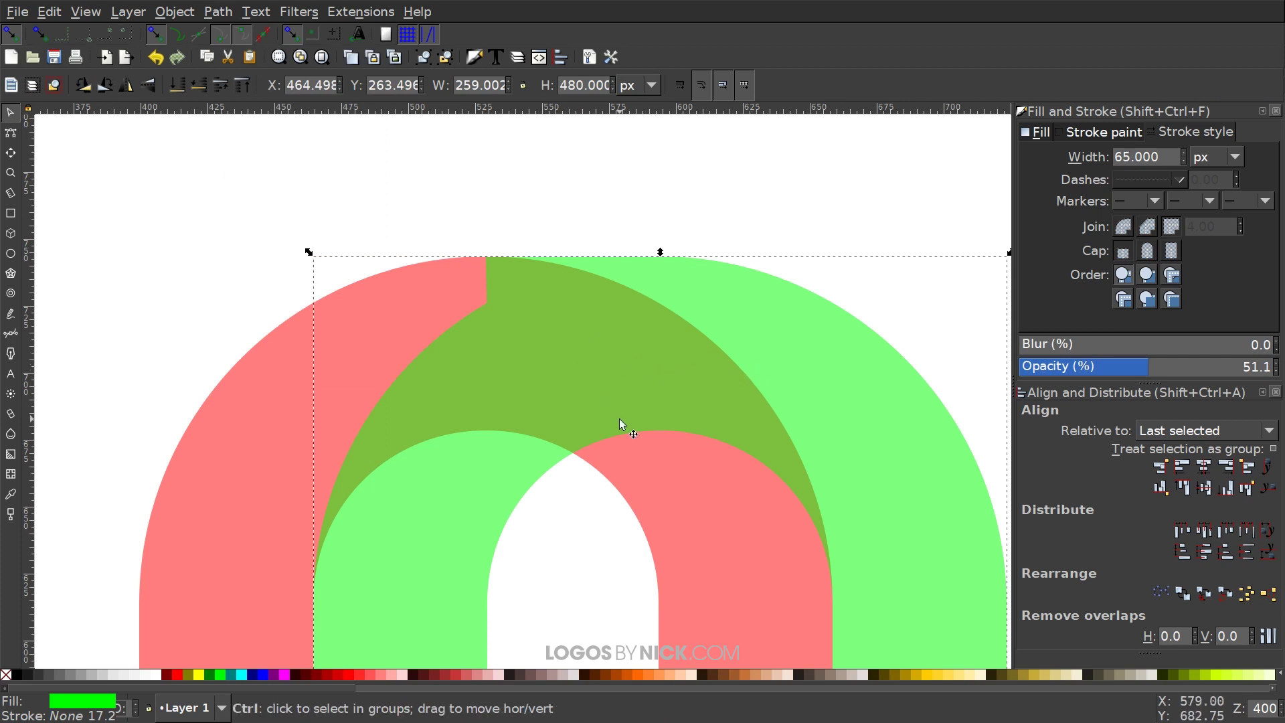
Duplicate the red shape and subtract the copy from the green shape with Difference
scroll(619, 419, "down", 4)
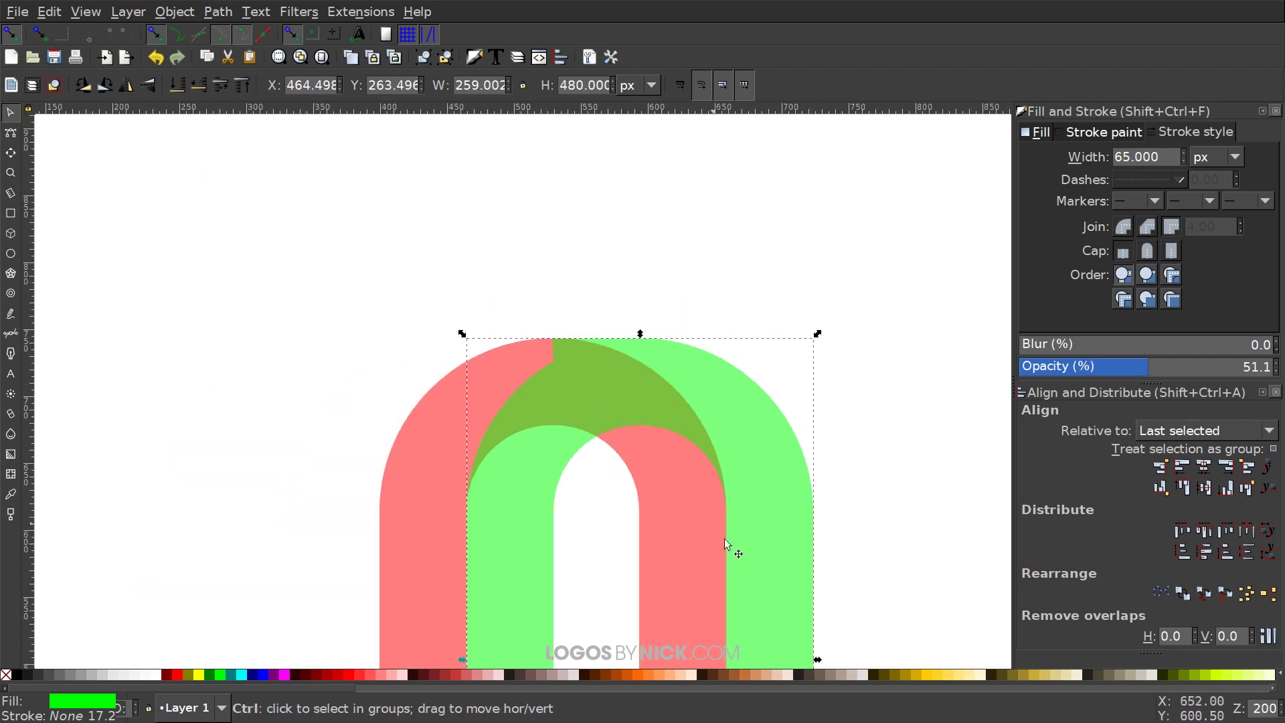
left_click_drag(609, 455, 556, 358)
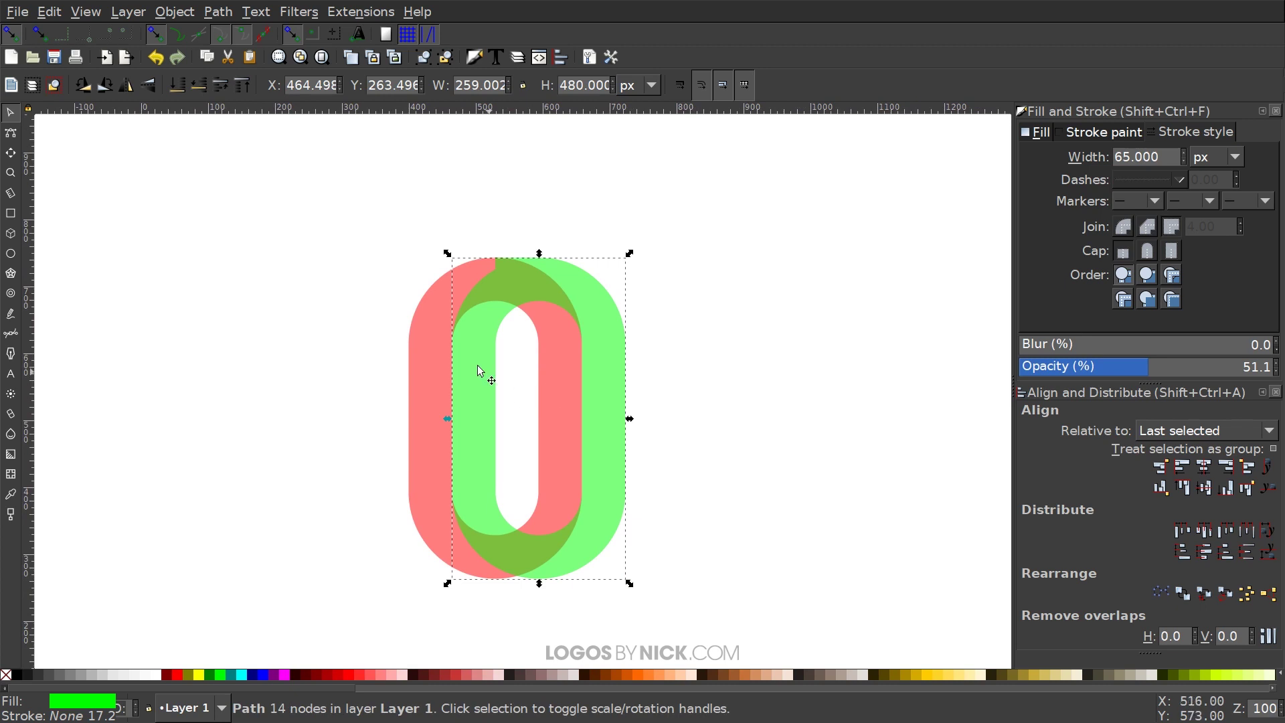
left_click(433, 310)
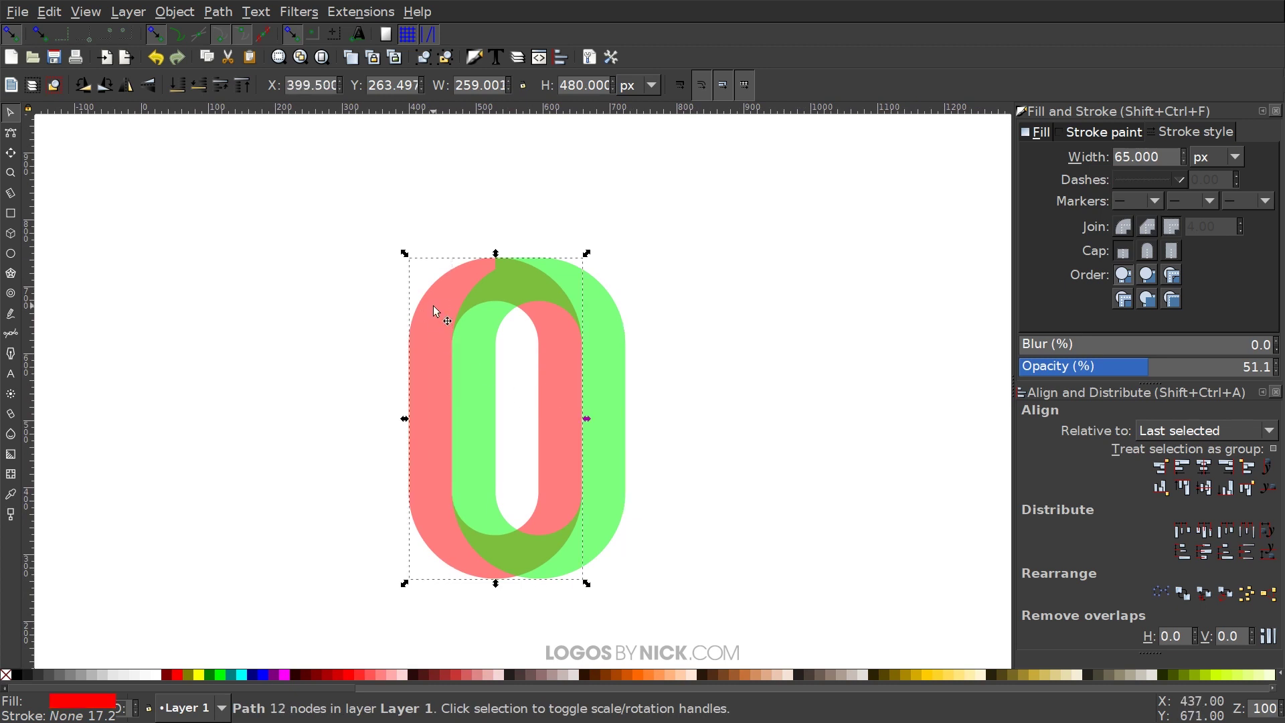
right_click(433, 310)
left_click(472, 432)
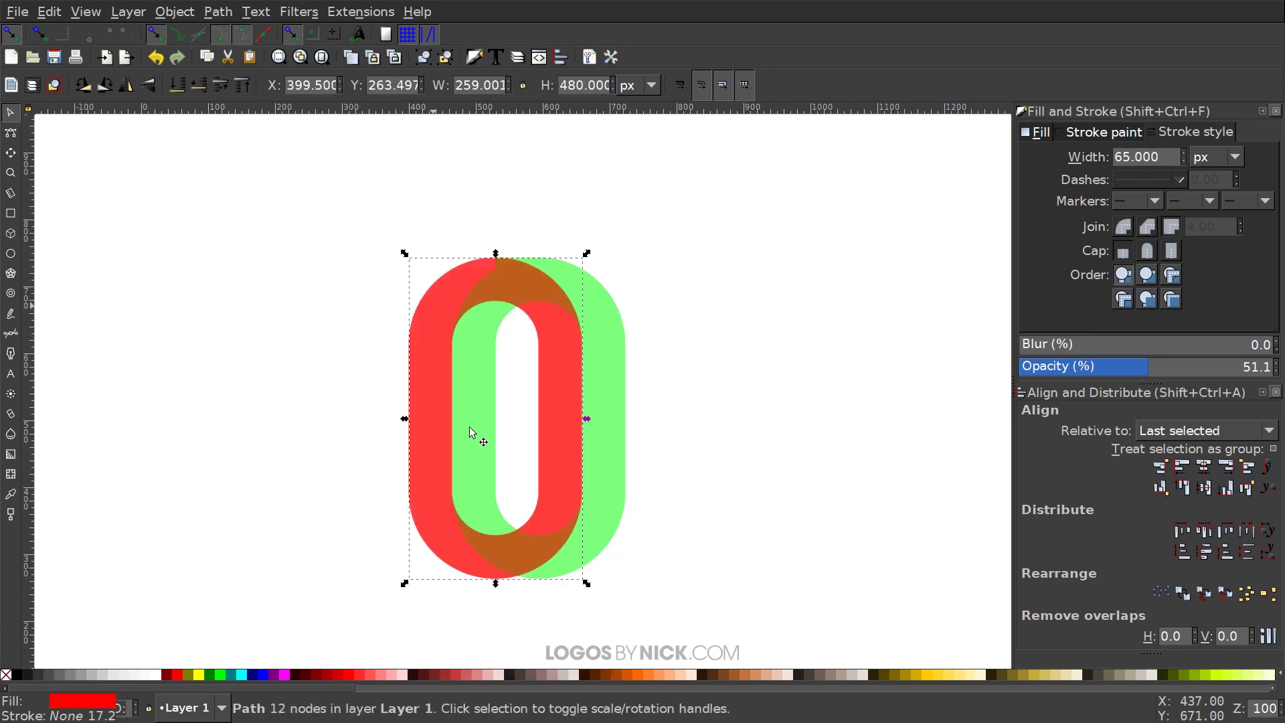
left_click(612, 305, "shift")
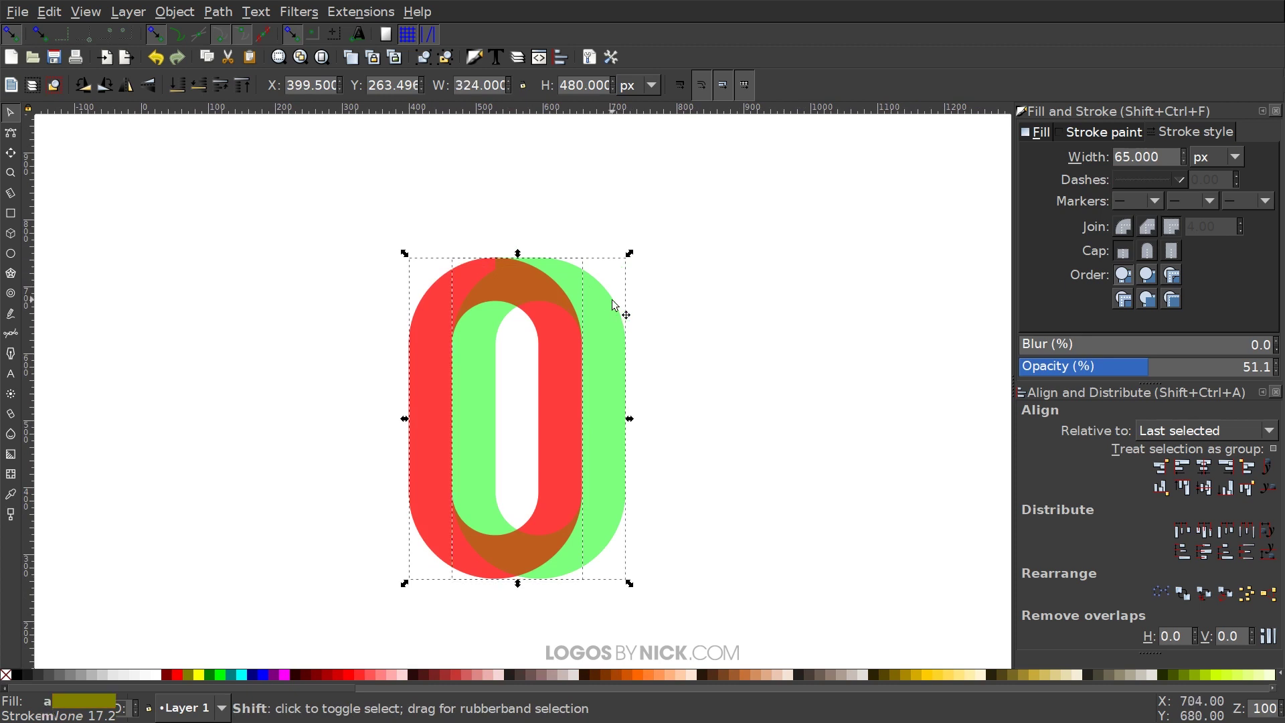
left_click(218, 12)
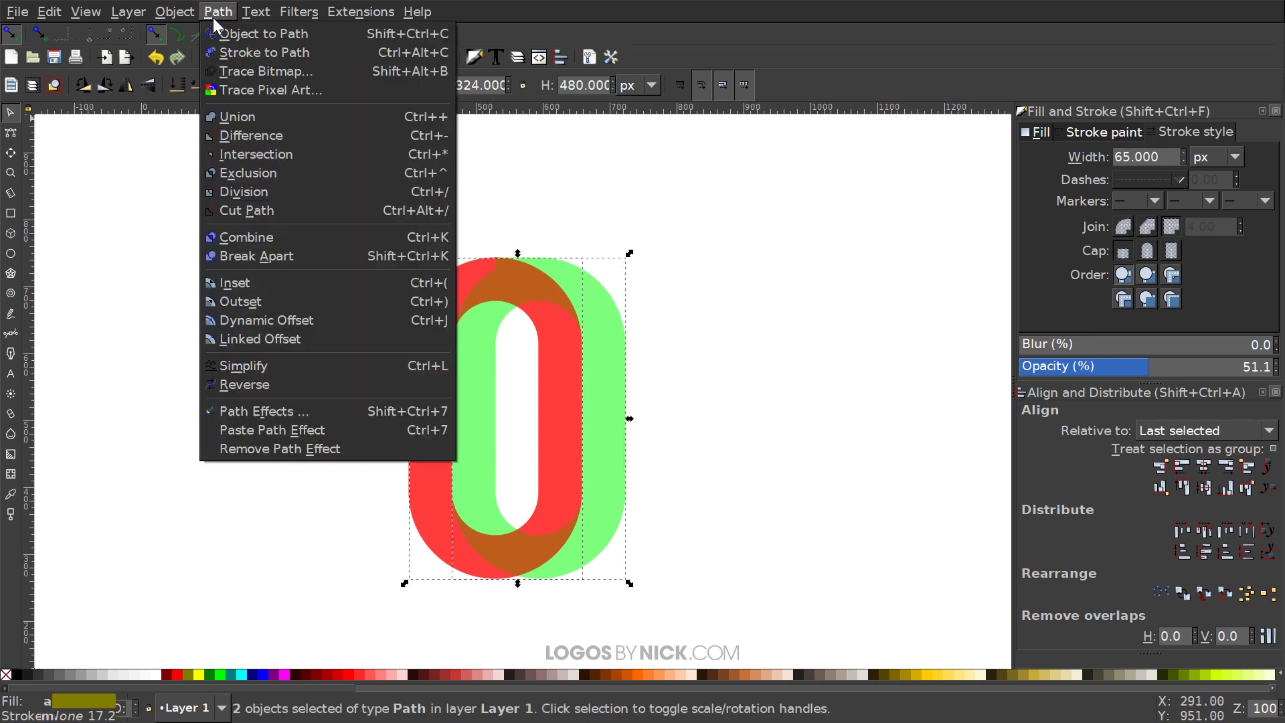
left_click(253, 135)
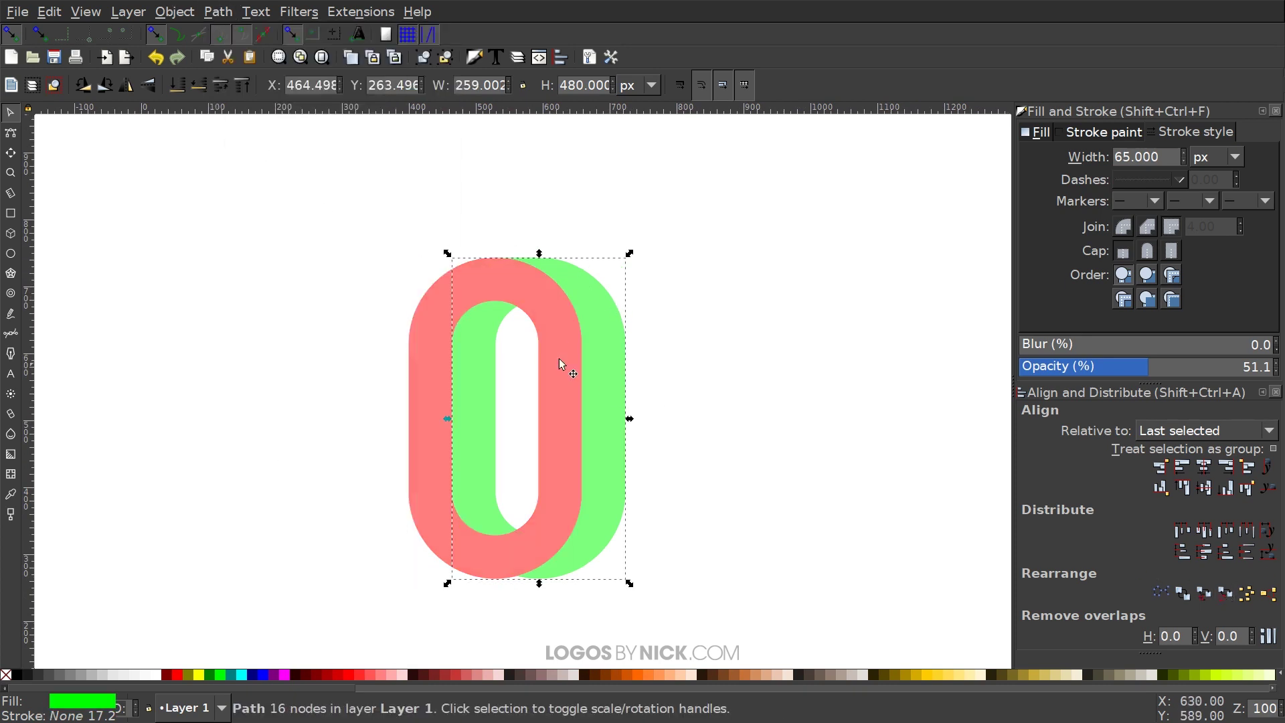
Draw a square-cornered green rectangle without a stroke, about 735 by 261 px, covering the rounded lower ends of both shapes
scroll(603, 383, "down", 2)
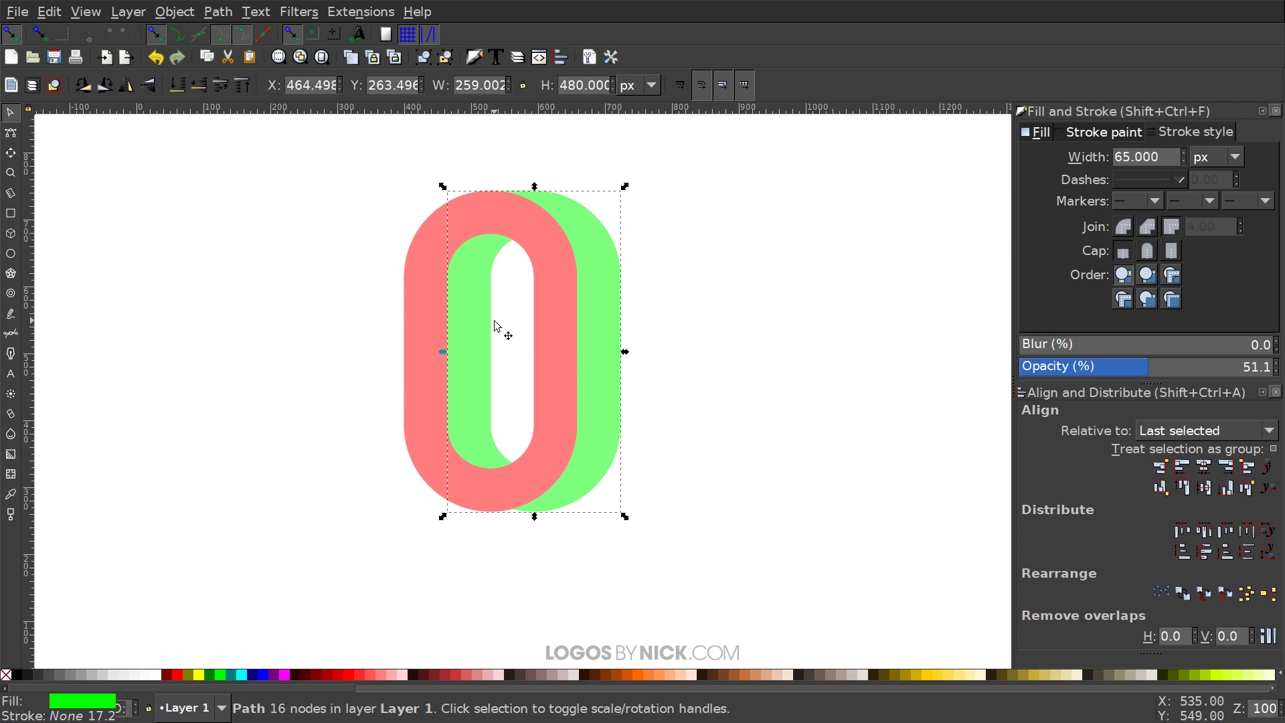
scroll(690, 350, "left", 1)
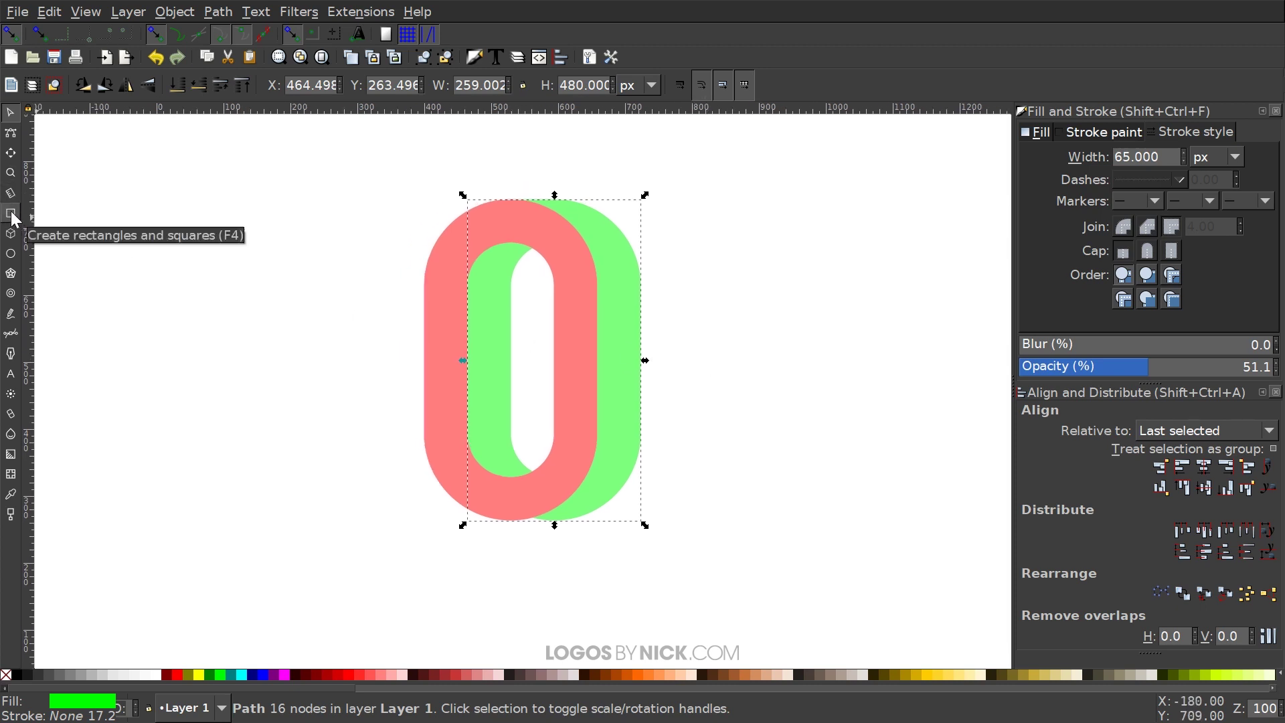
left_click(10, 215)
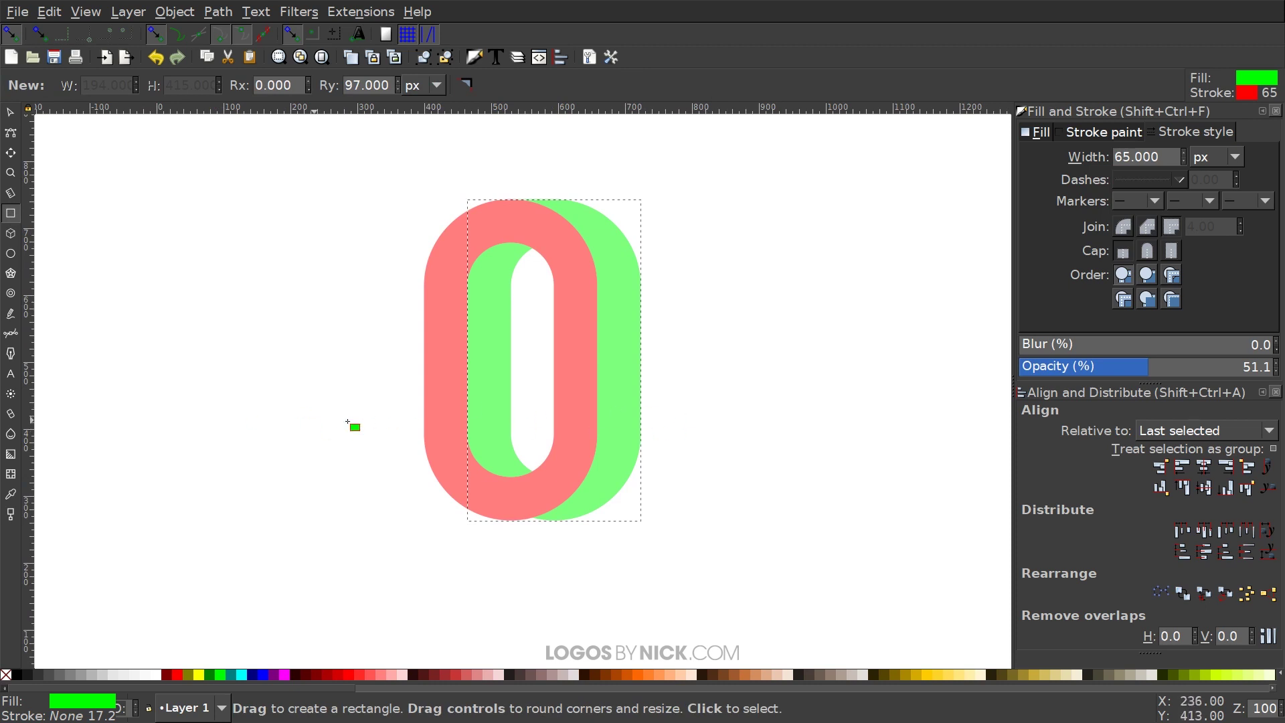
left_click_drag(809, 566, 299, 389)
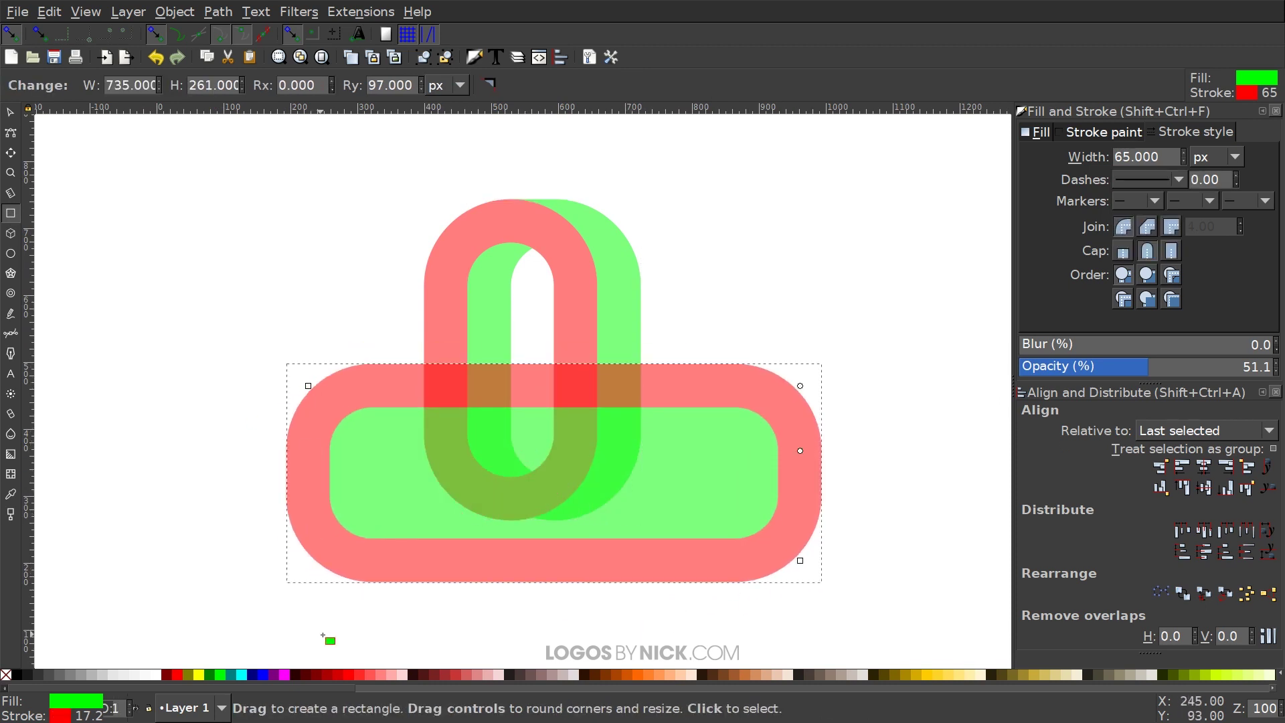
left_click(490, 84)
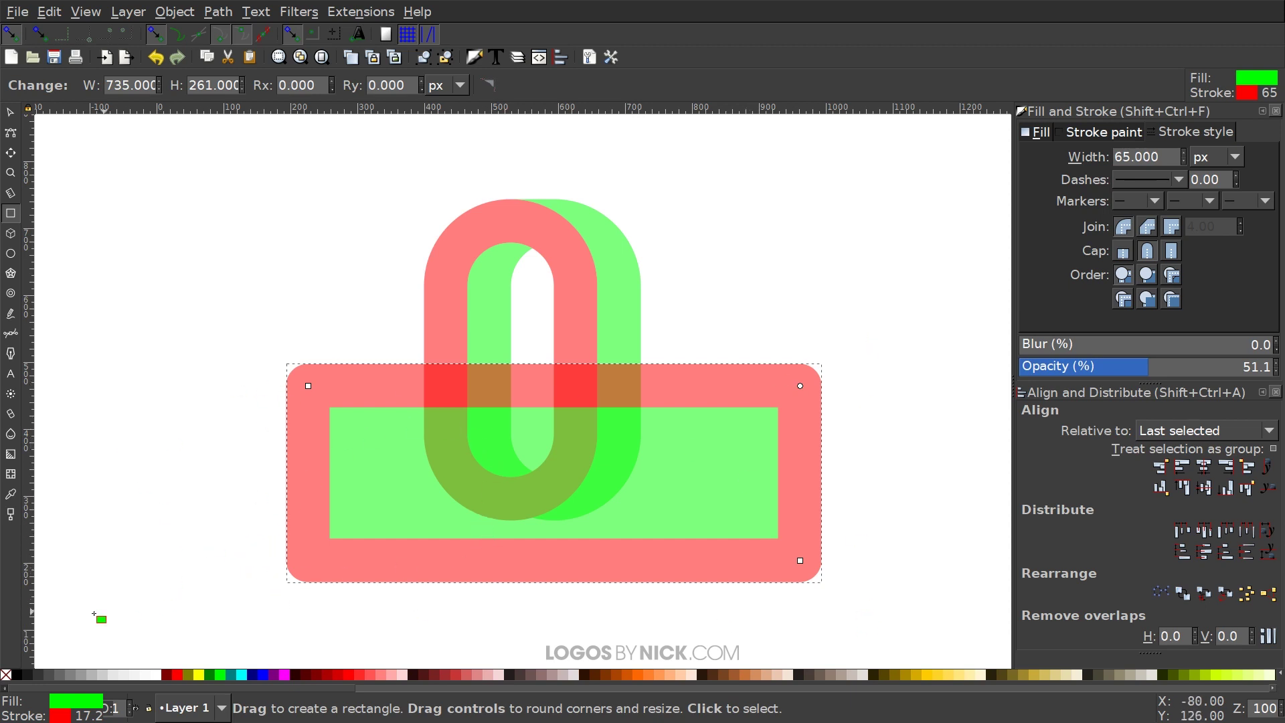
key("shift")
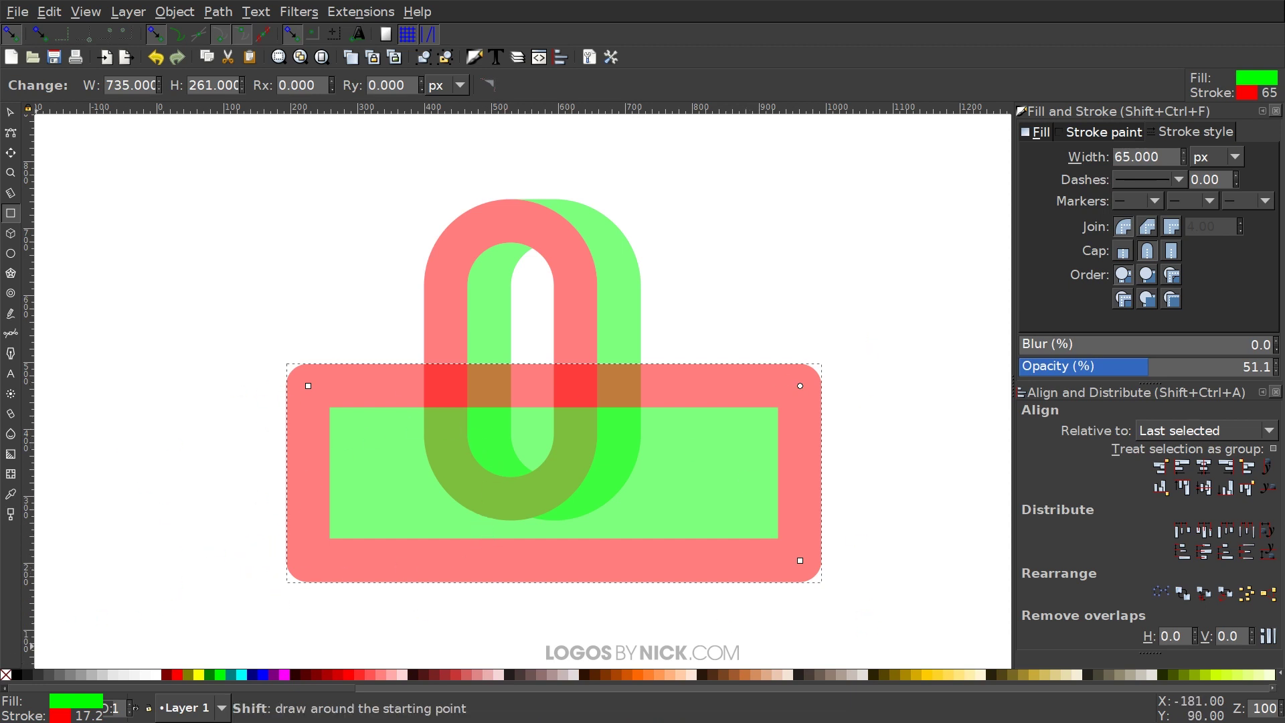
left_click(7, 674, "shift")
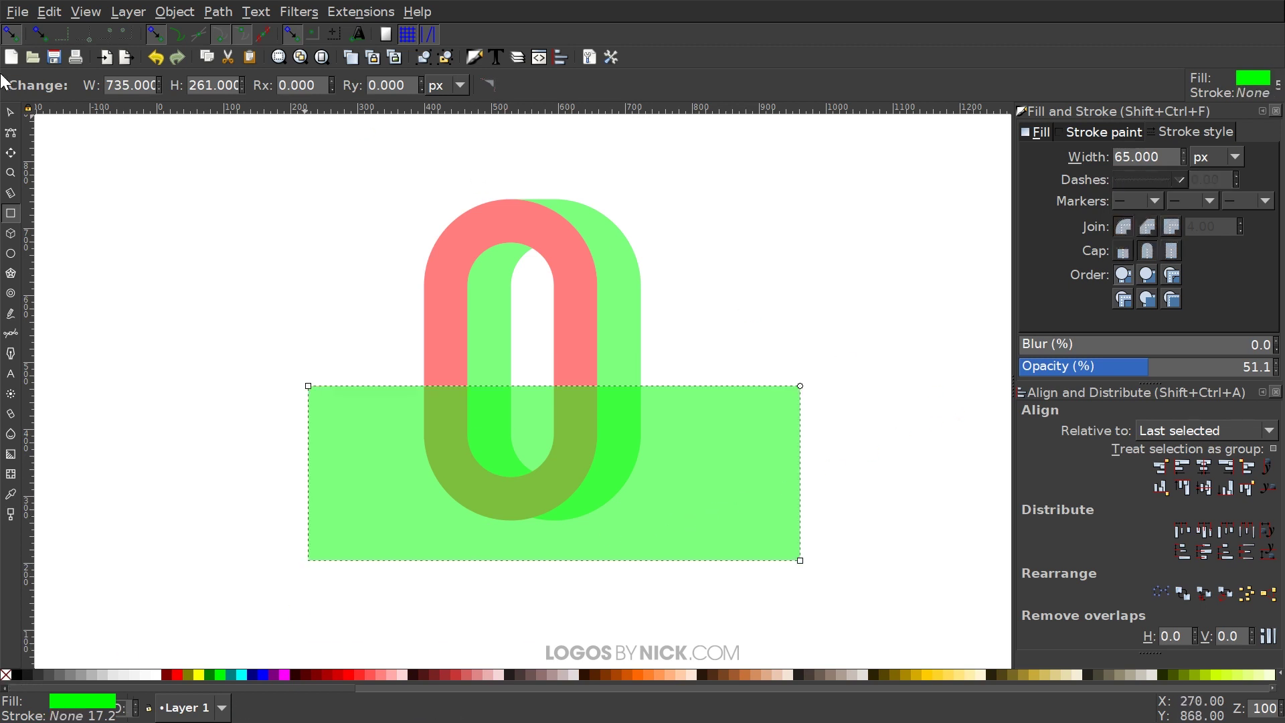
left_click(10, 112)
left_click_drag(680, 462, 676, 498)
Duplicate the green rectangle and subtract the copy from the red shape with Difference
right_click(539, 462)
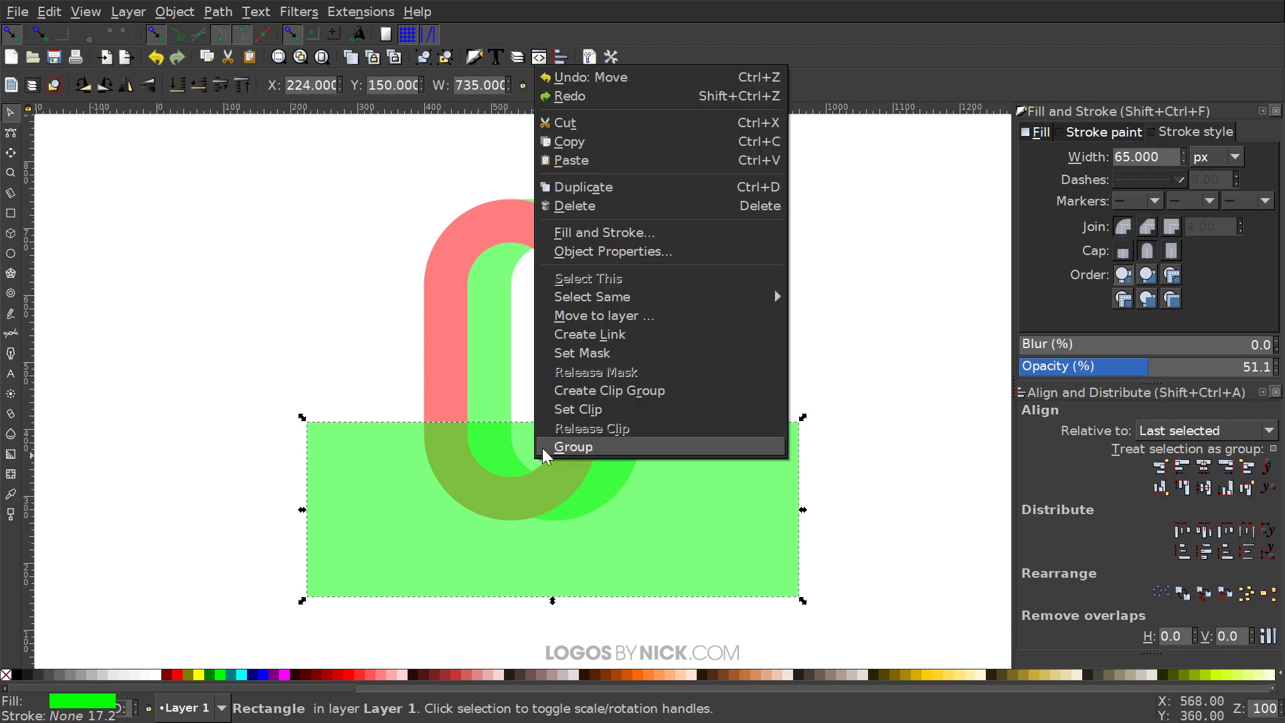
left_click(562, 187)
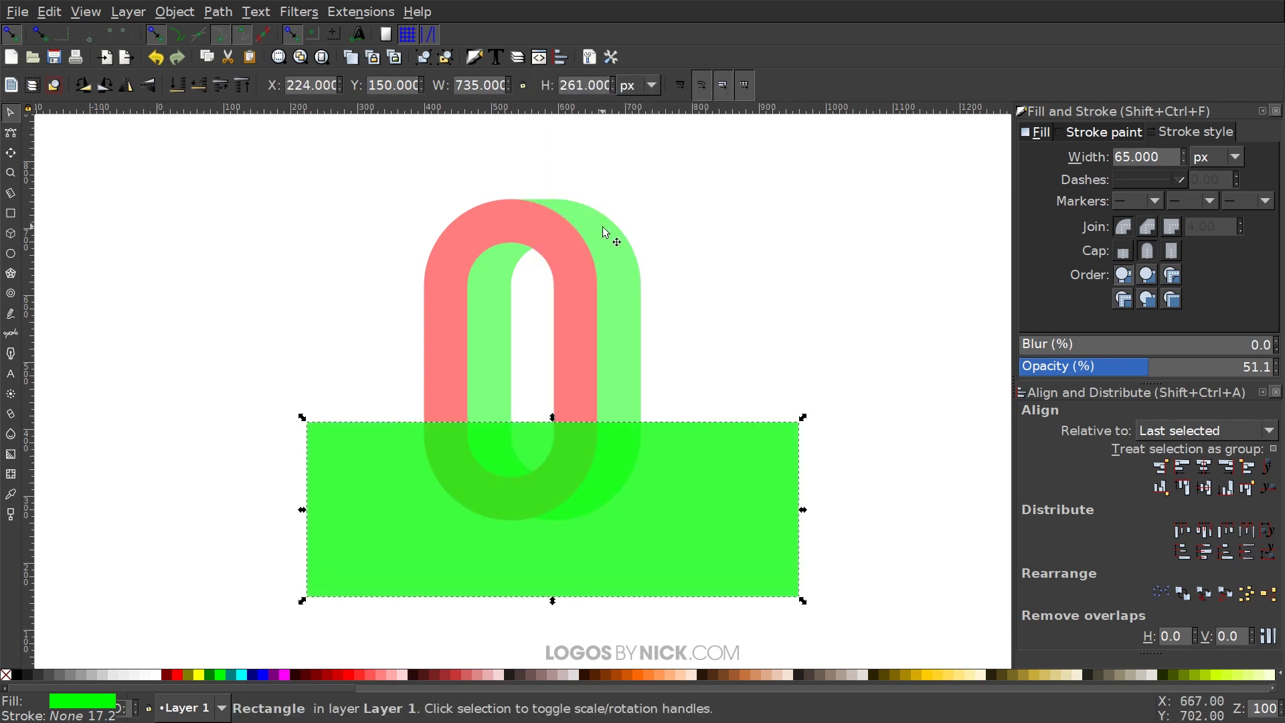
left_click(473, 219, "shift")
left_click(217, 12)
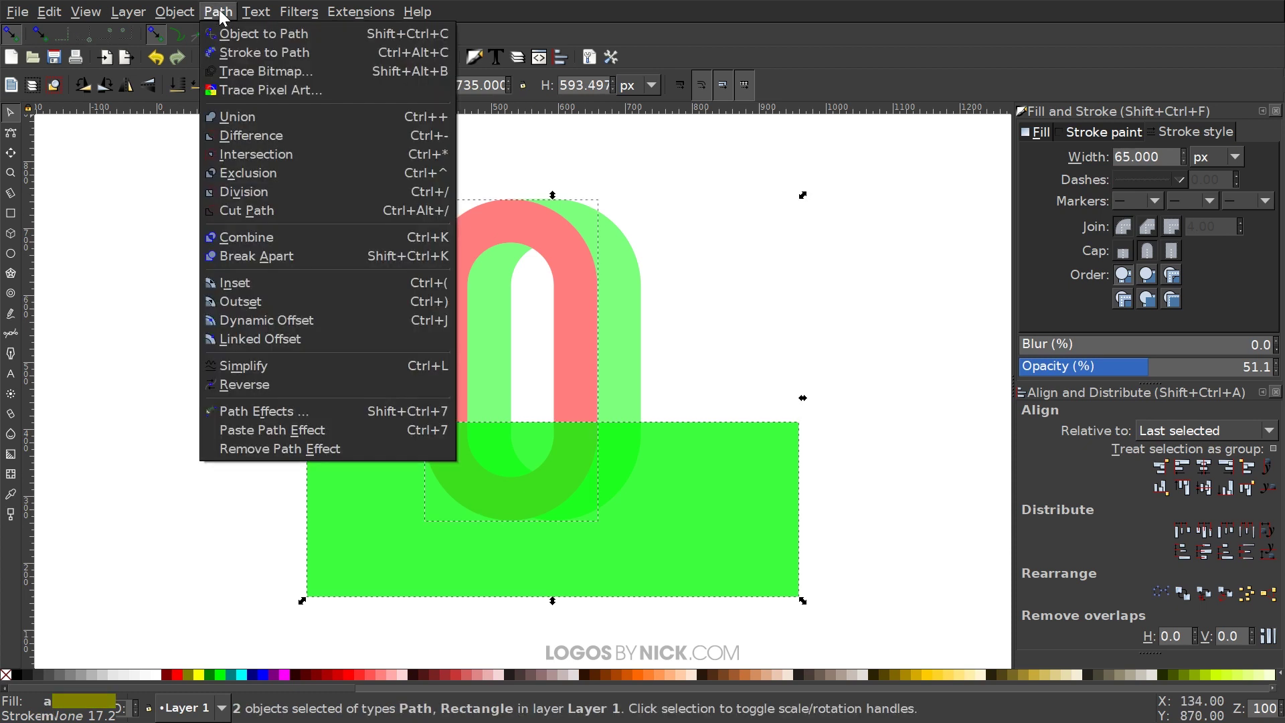
left_click(297, 156)
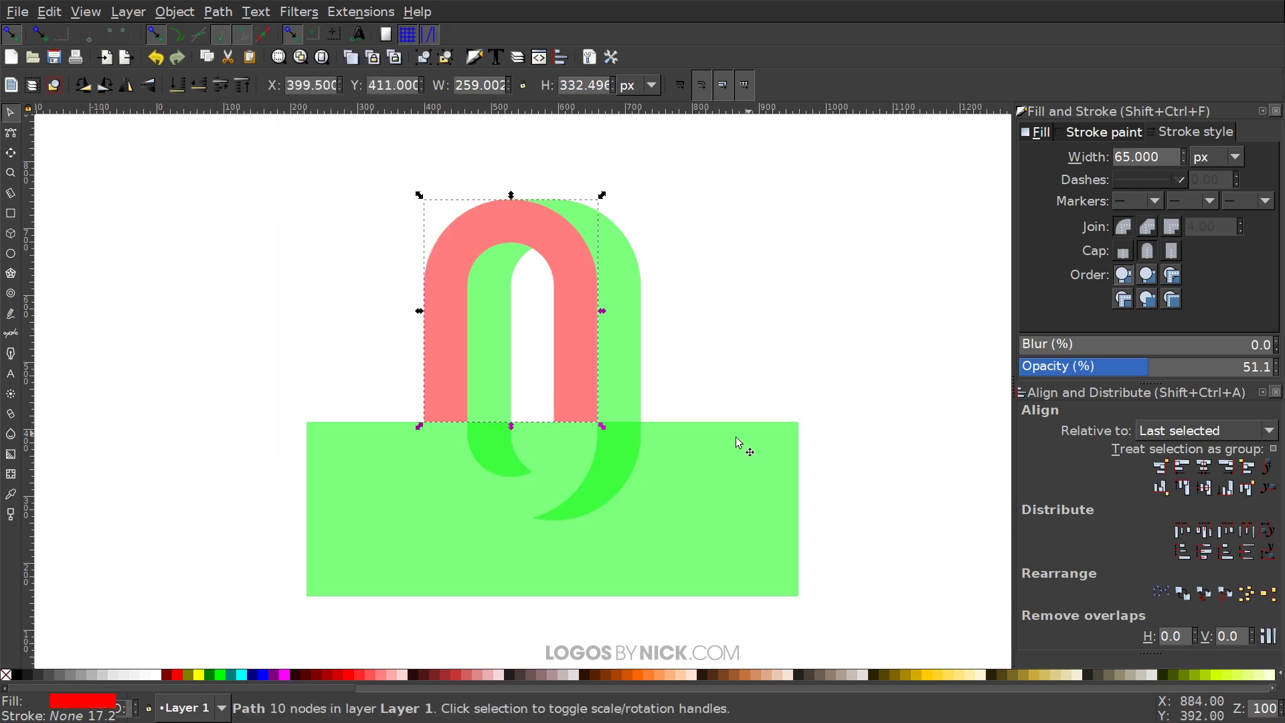
Subtract the remaining rectangle from the green shape with Difference and break the green path apart into separate pieces
left_click(701, 447)
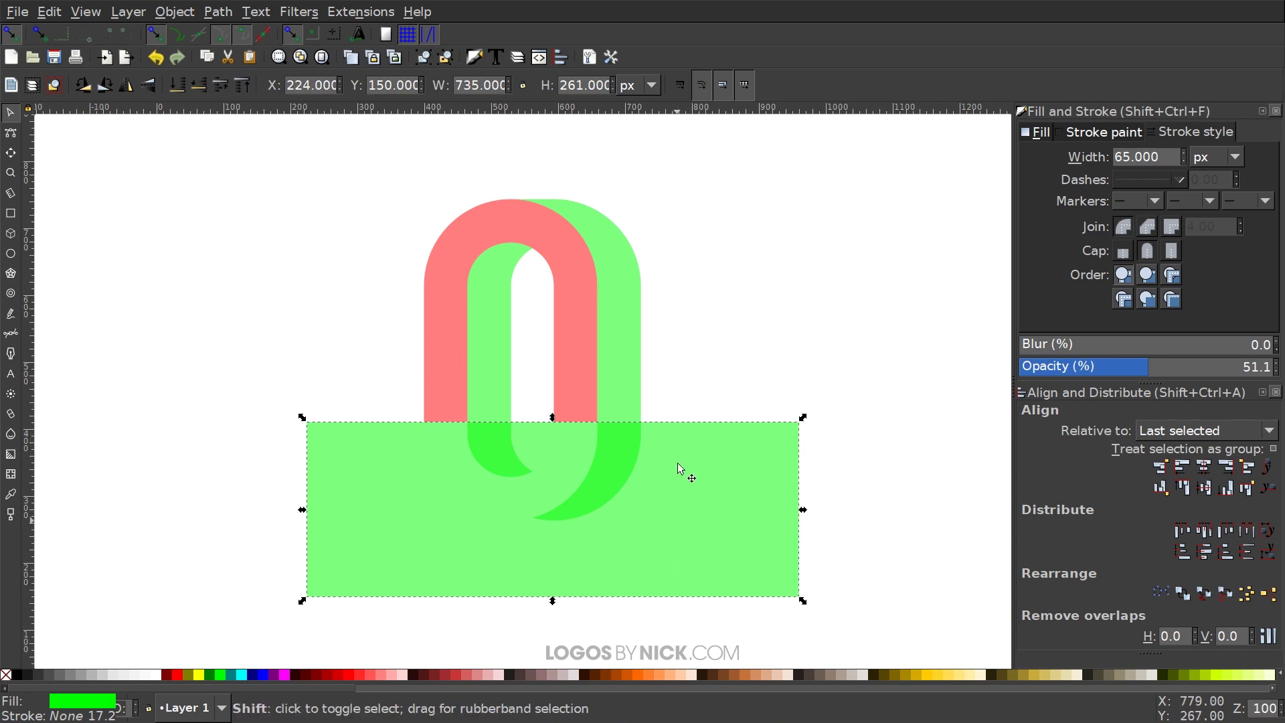
left_click(616, 272, "shift")
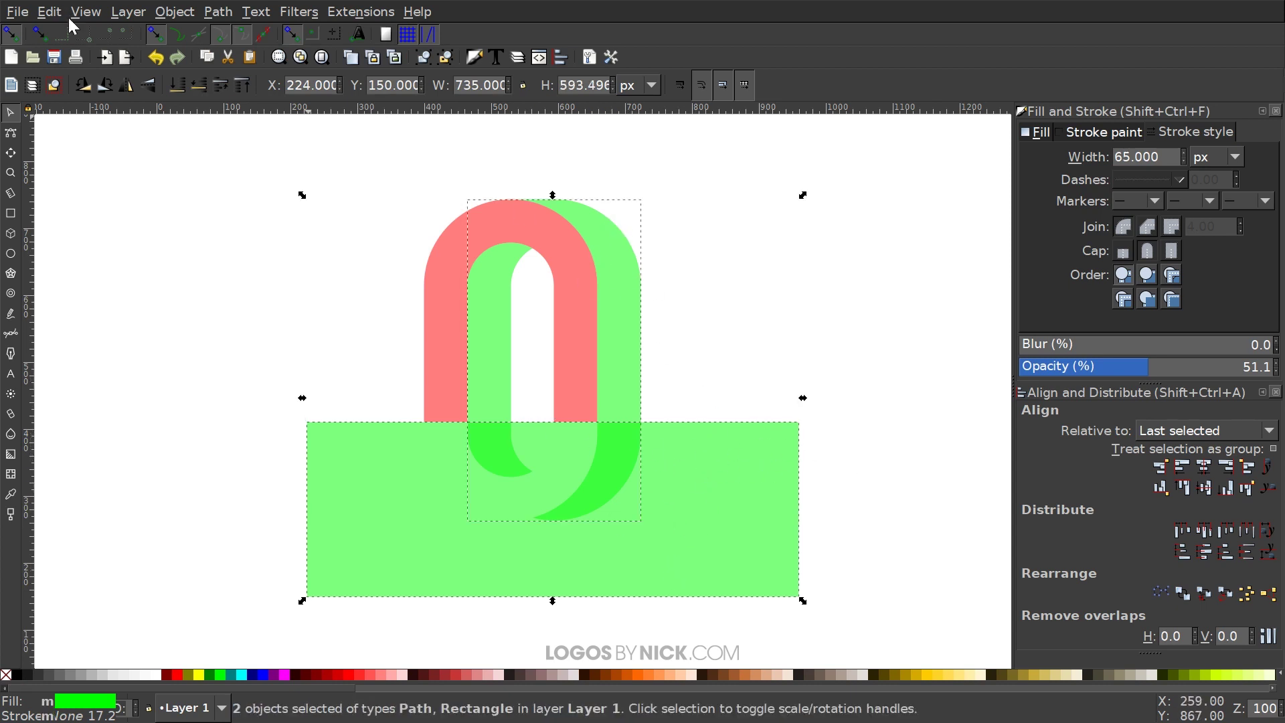
left_click(219, 12)
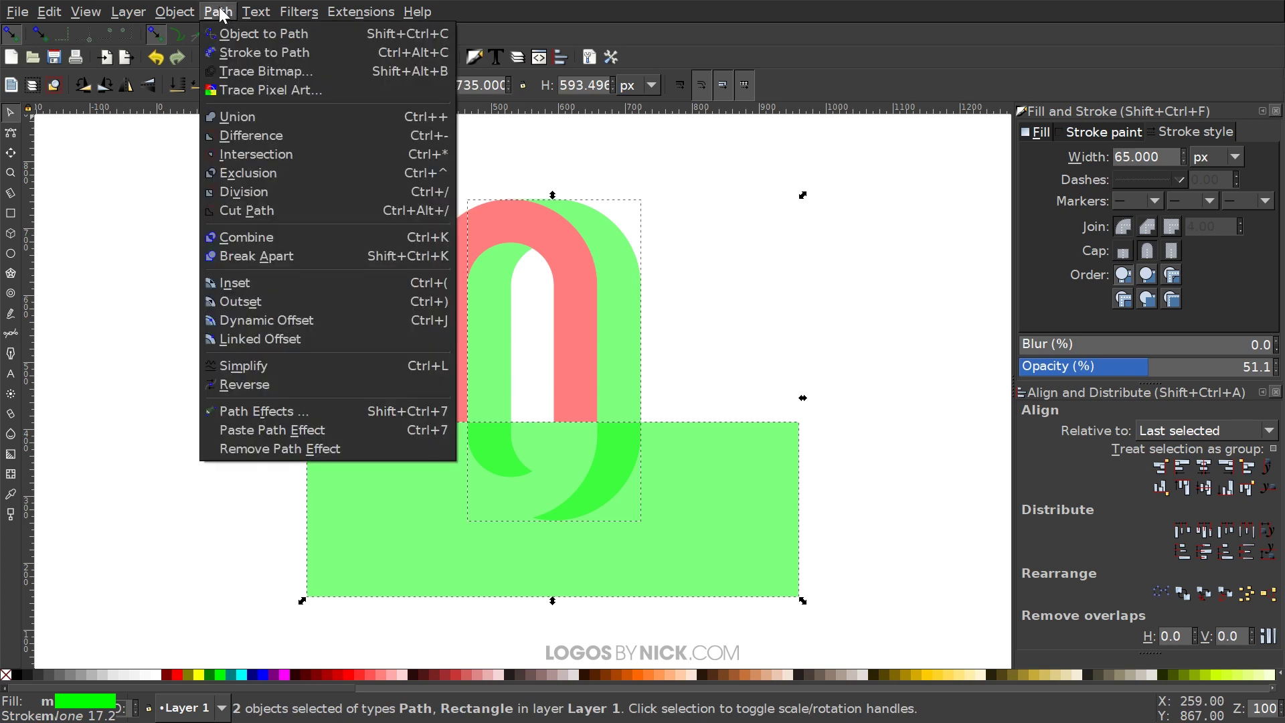
left_click(259, 136)
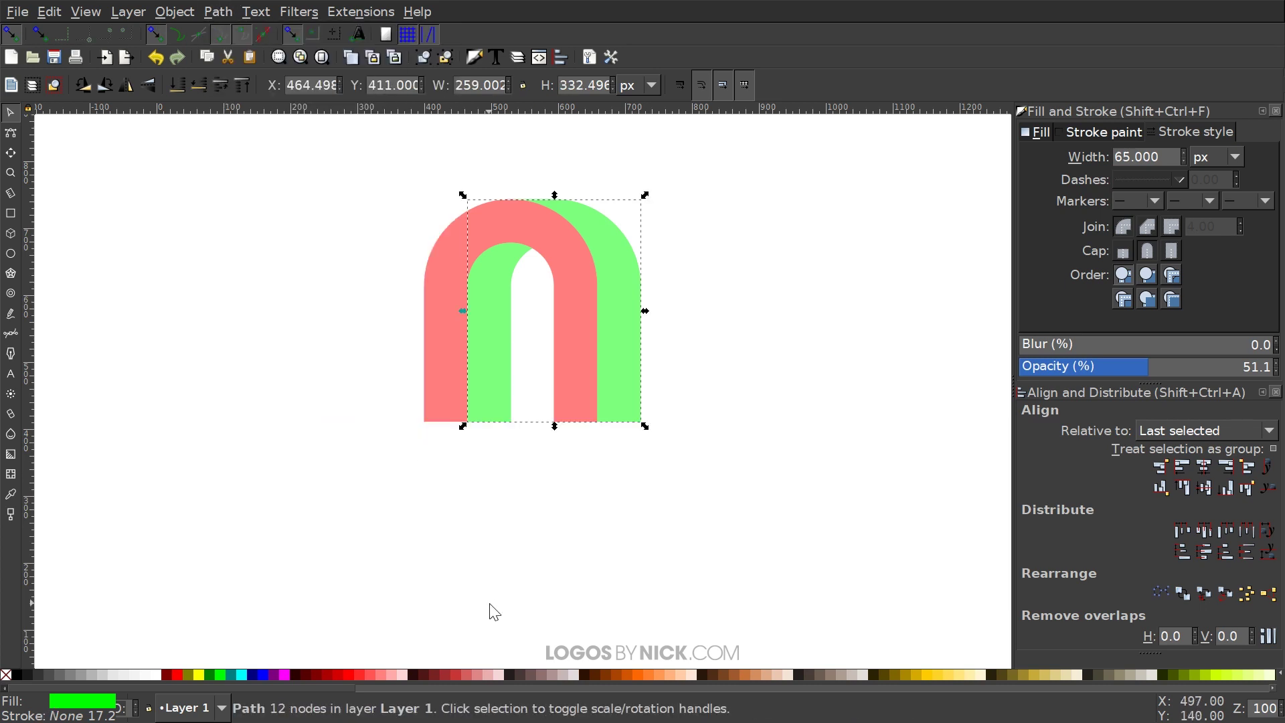
left_click(219, 12)
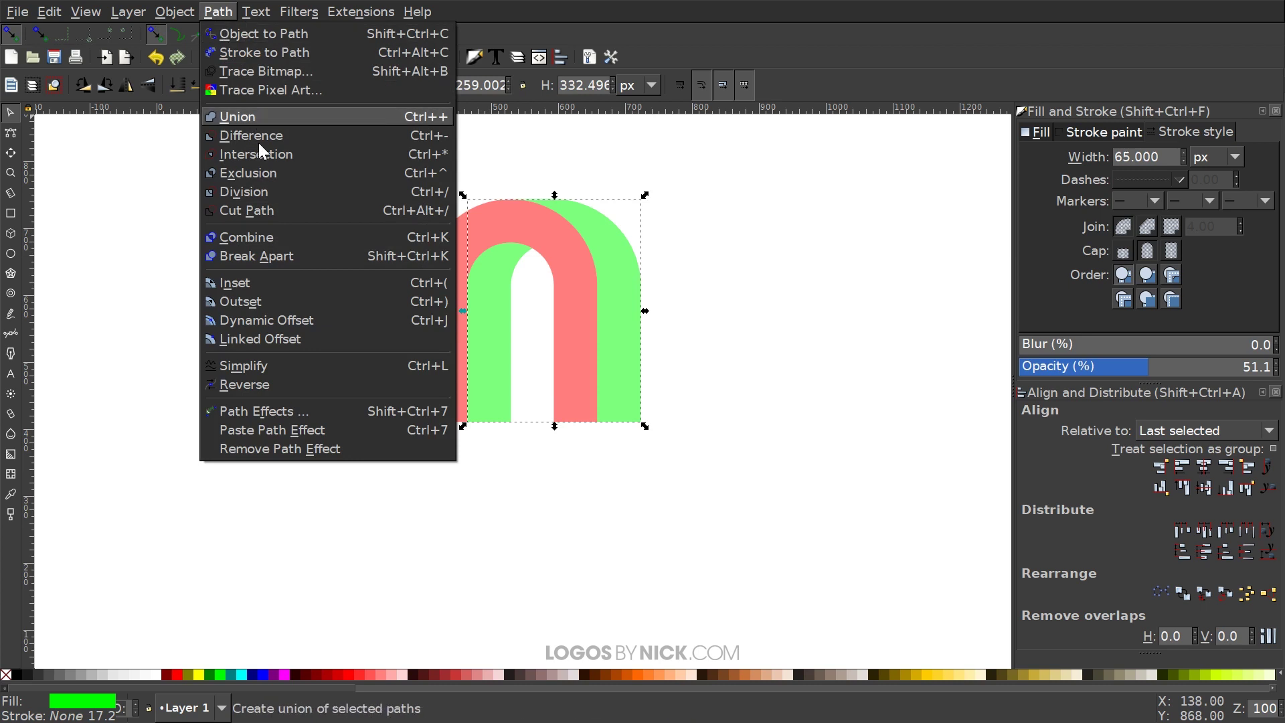
left_click(256, 258)
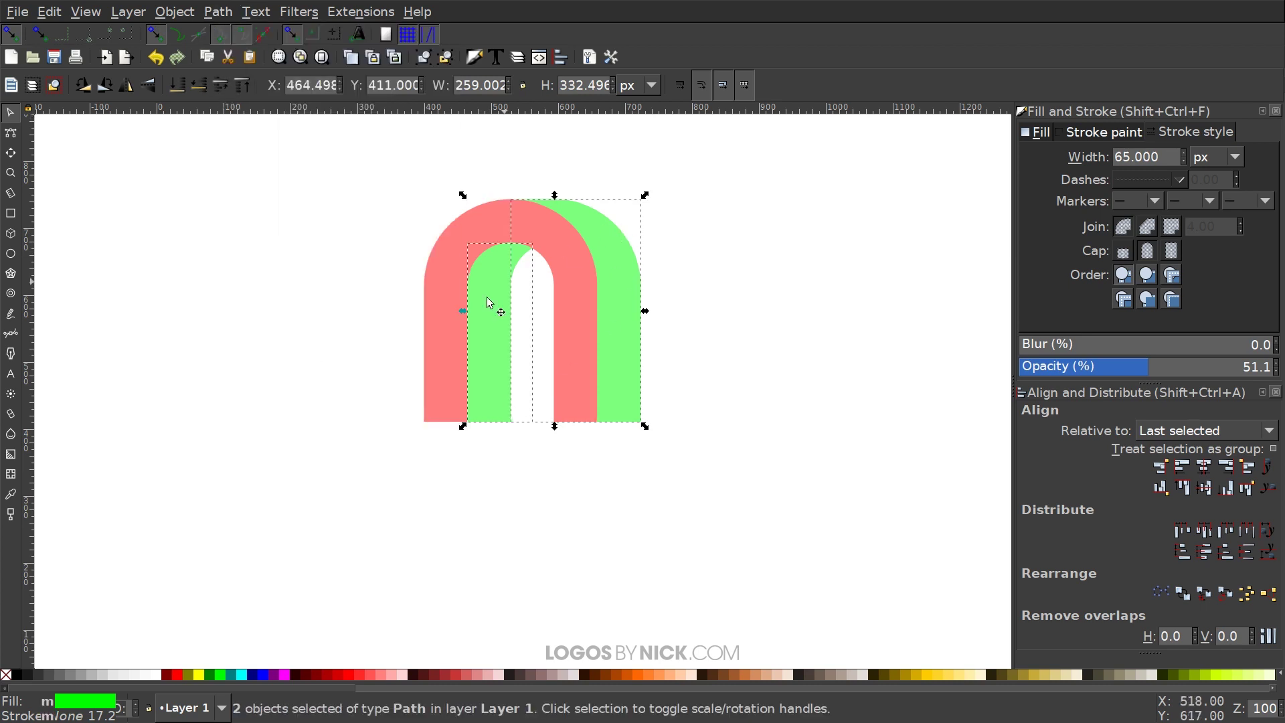
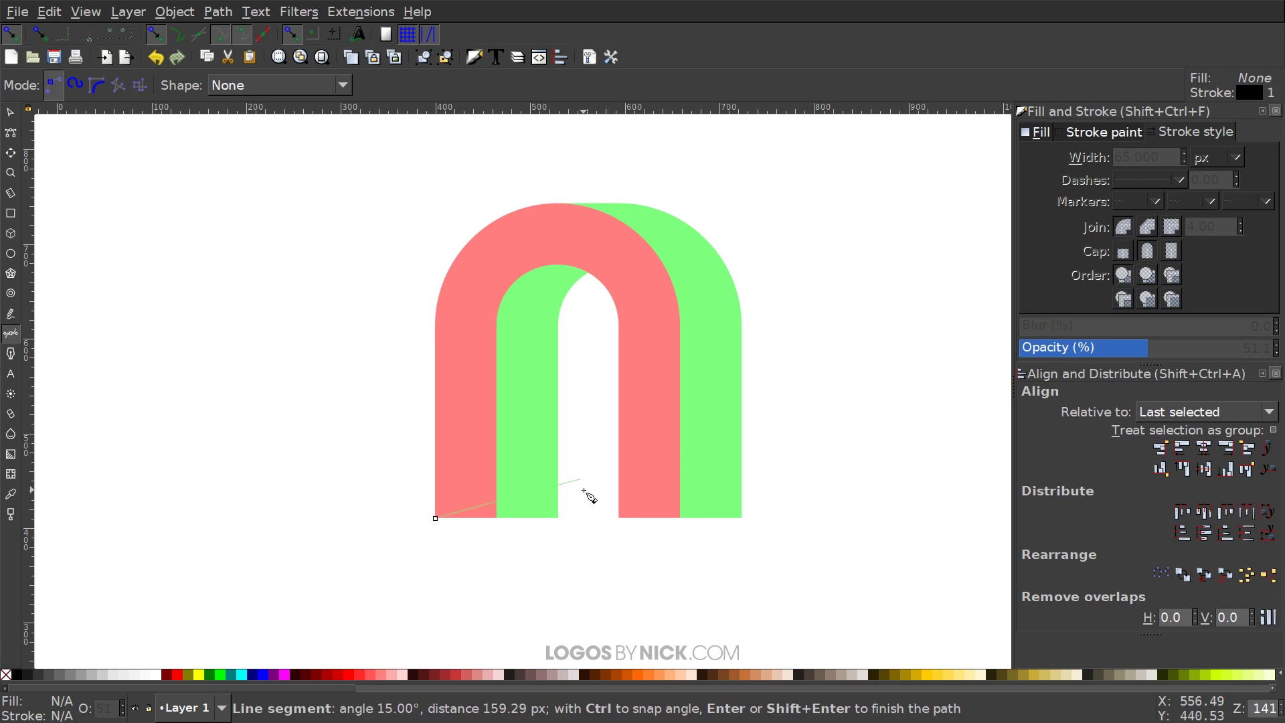
Draw a closed Bezier path, about 178 by 103 px, below the red left leg, its upper edge rising at 15° from the leg's outer corner
left_click(581, 479)
left_click(590, 500)
left_click(581, 533)
left_click(566, 574)
left_click(452, 575)
left_click(424, 550)
left_click(435, 519)
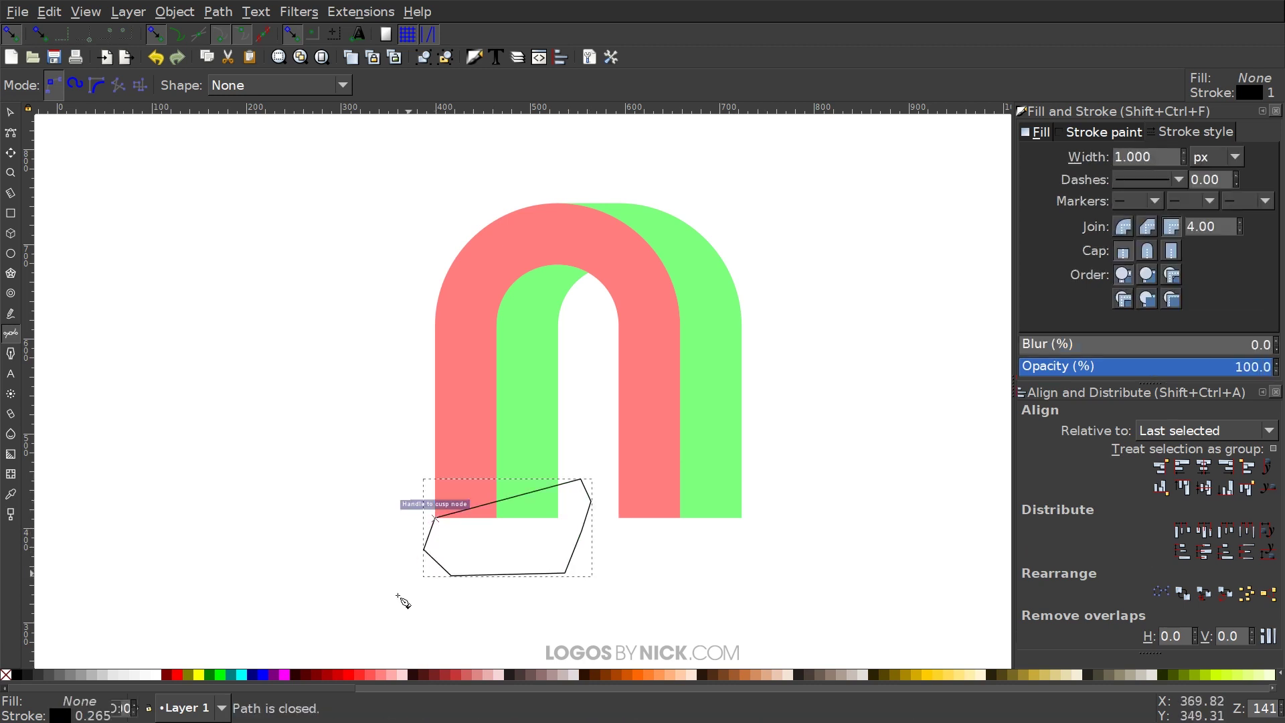
Subtract the closed path from the red shape with Difference to cut the left leg's end at an angle
left_click(10, 112)
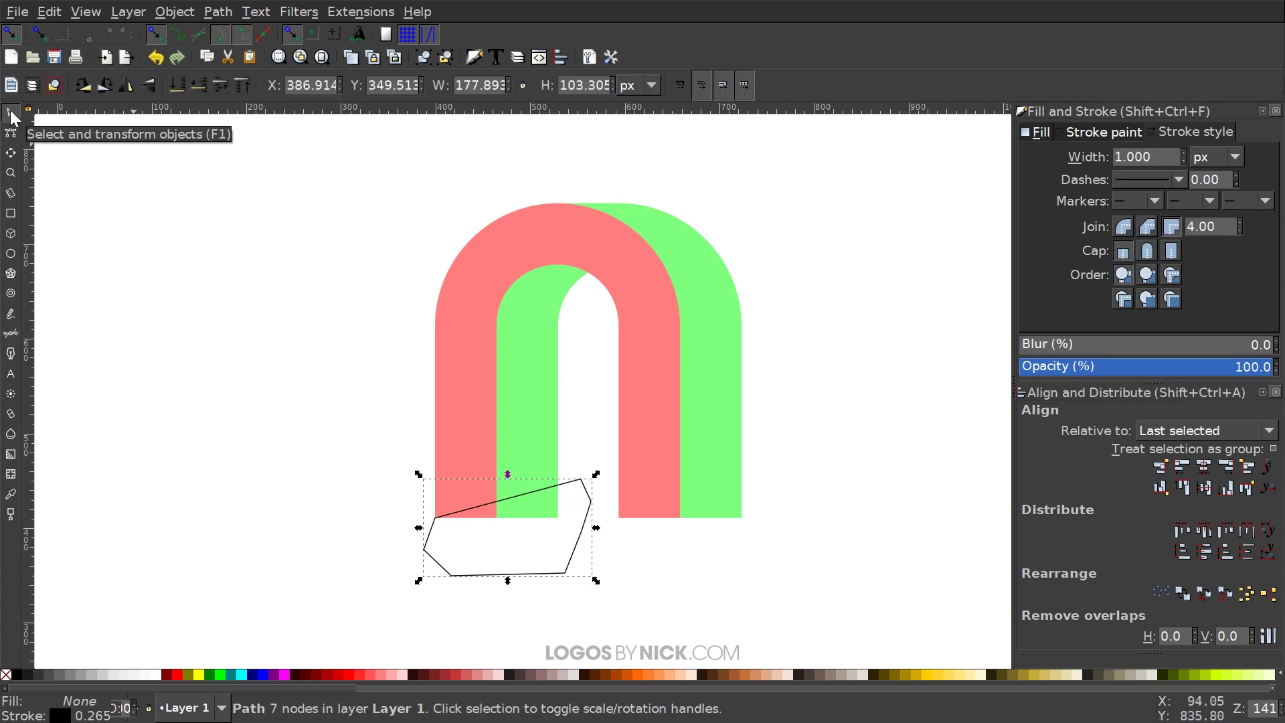
key("shift")
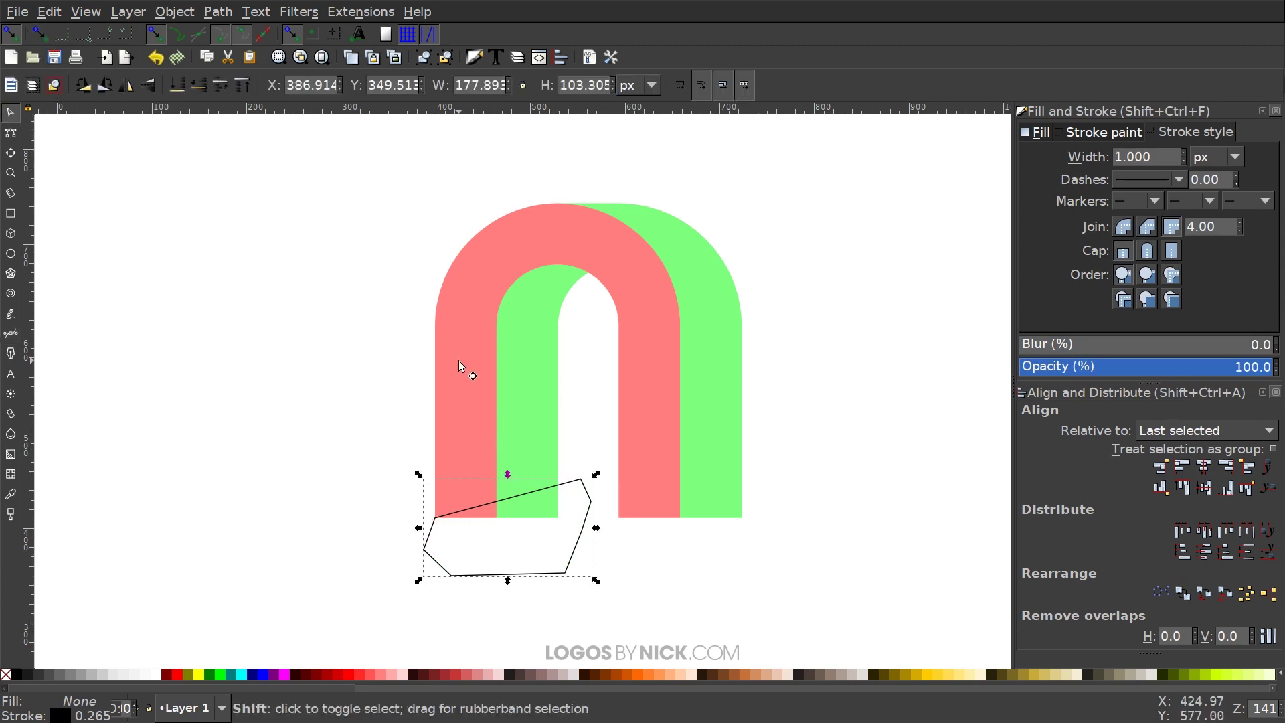
left_click(460, 361, "shift")
left_click(215, 12)
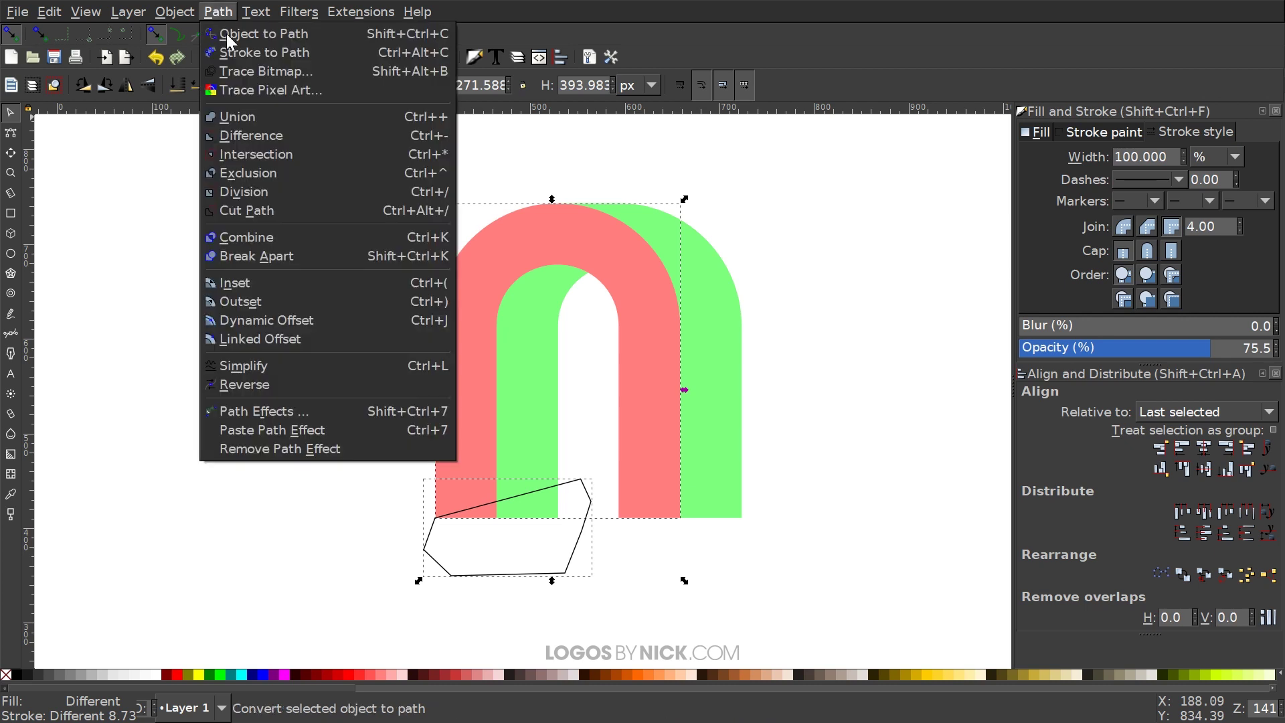
left_click(266, 134)
Draw a closed Bezier path, about 145 by 93 px, running from the red leg's inner cut corner to the inner green leg's lower right corner
scroll(469, 519, "right", 1)
scroll(450, 510, "right", 1)
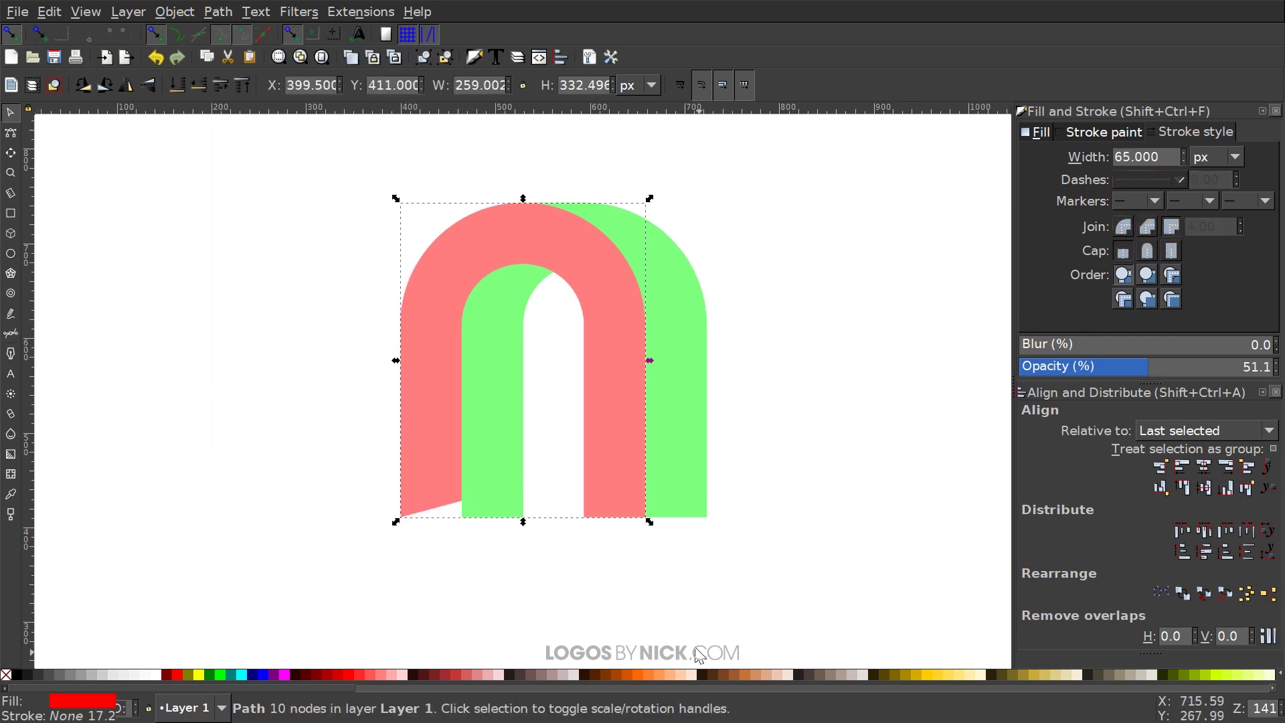
left_click(11, 334)
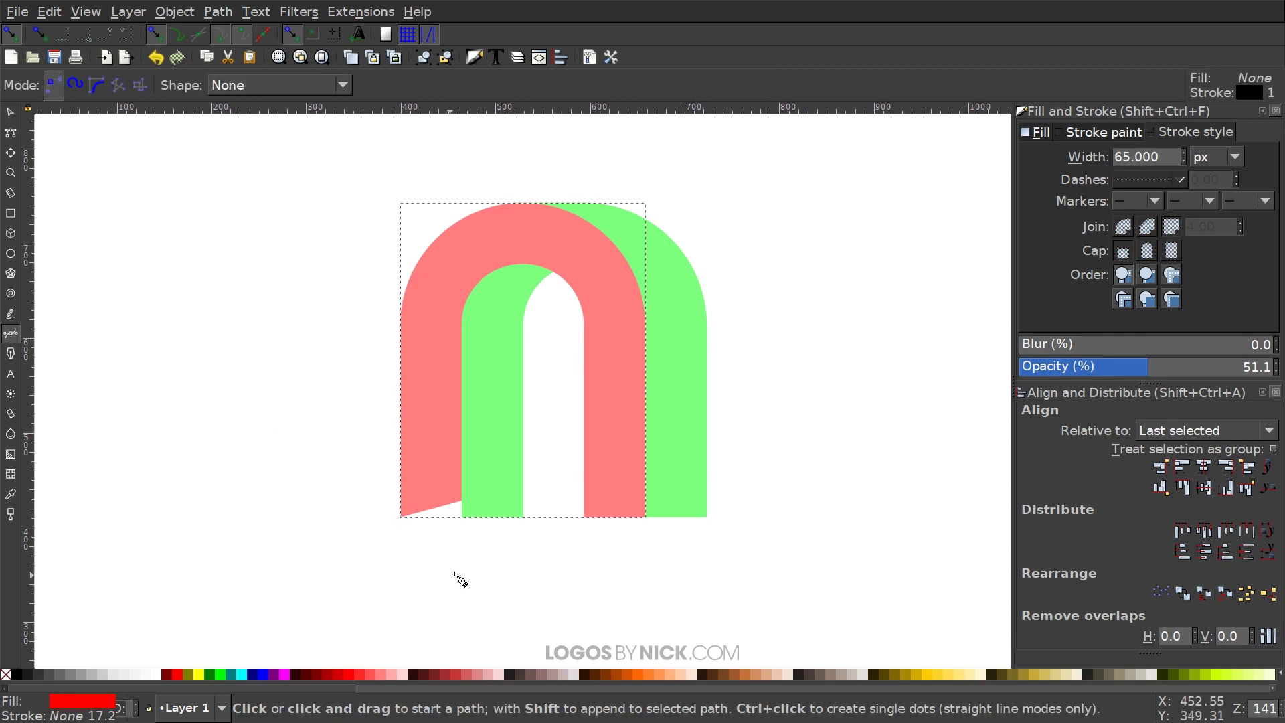
left_click(462, 501)
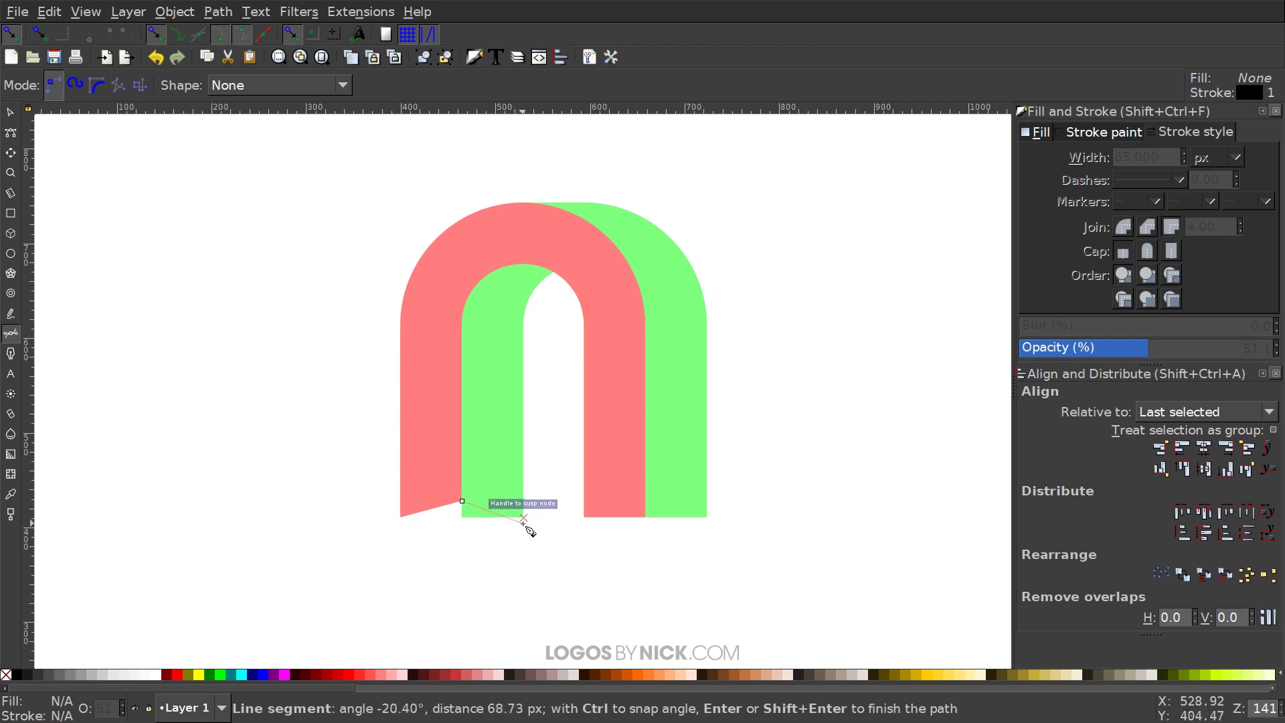
left_click(523, 517)
left_click(543, 570)
left_click(450, 587)
left_click_drag(413, 580, 408, 575)
left_click(408, 533)
left_click(438, 527)
left_click(462, 501)
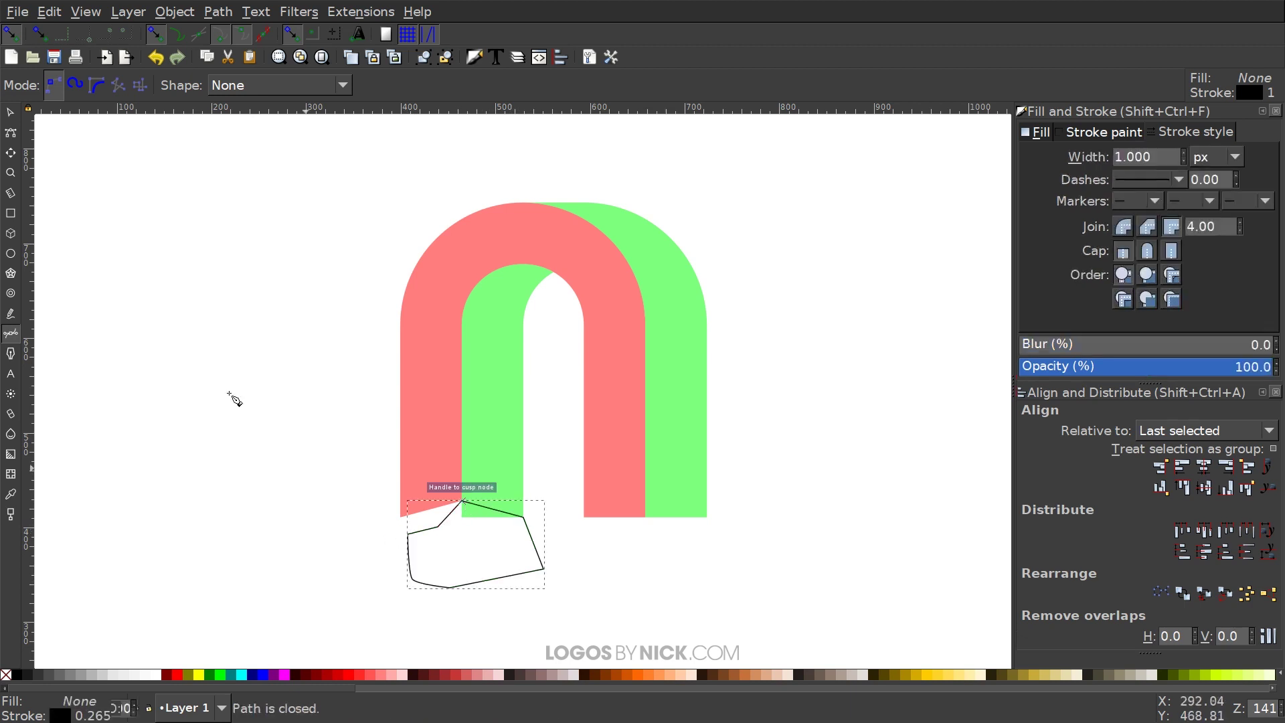
Subtract the new closed path from the inner green piece with Difference
left_click(7, 107)
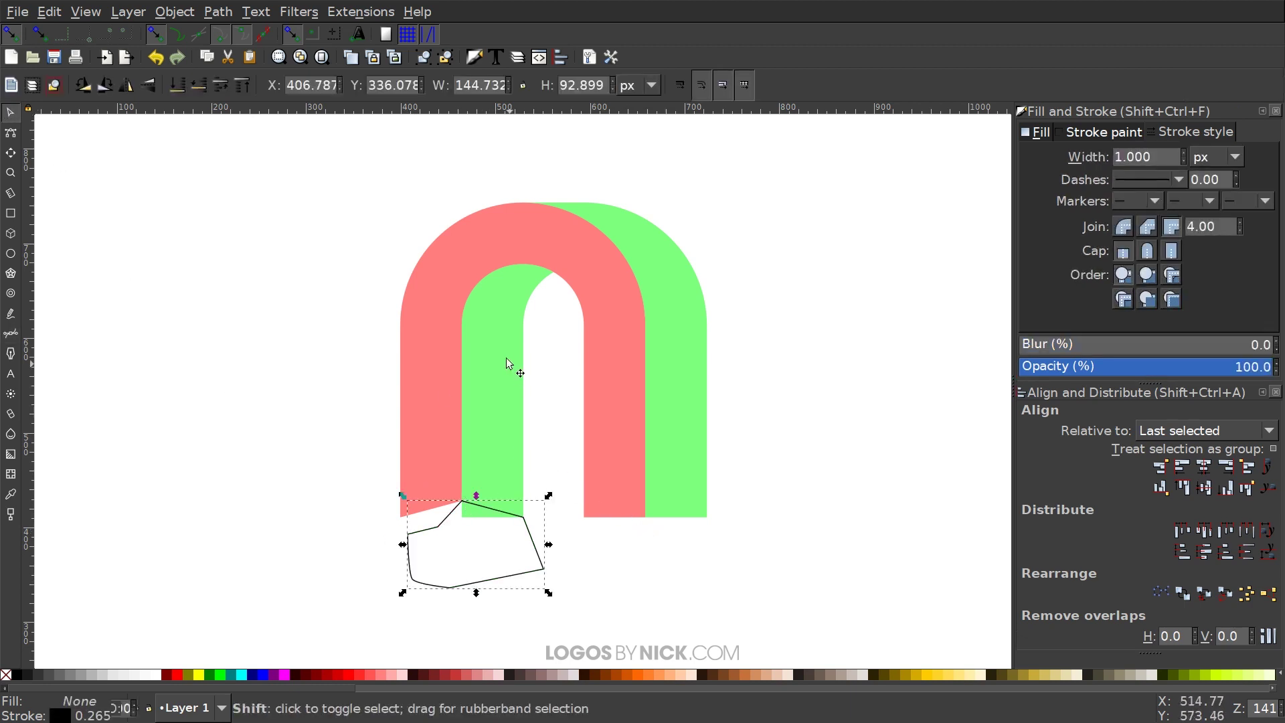
left_click(498, 323, "shift")
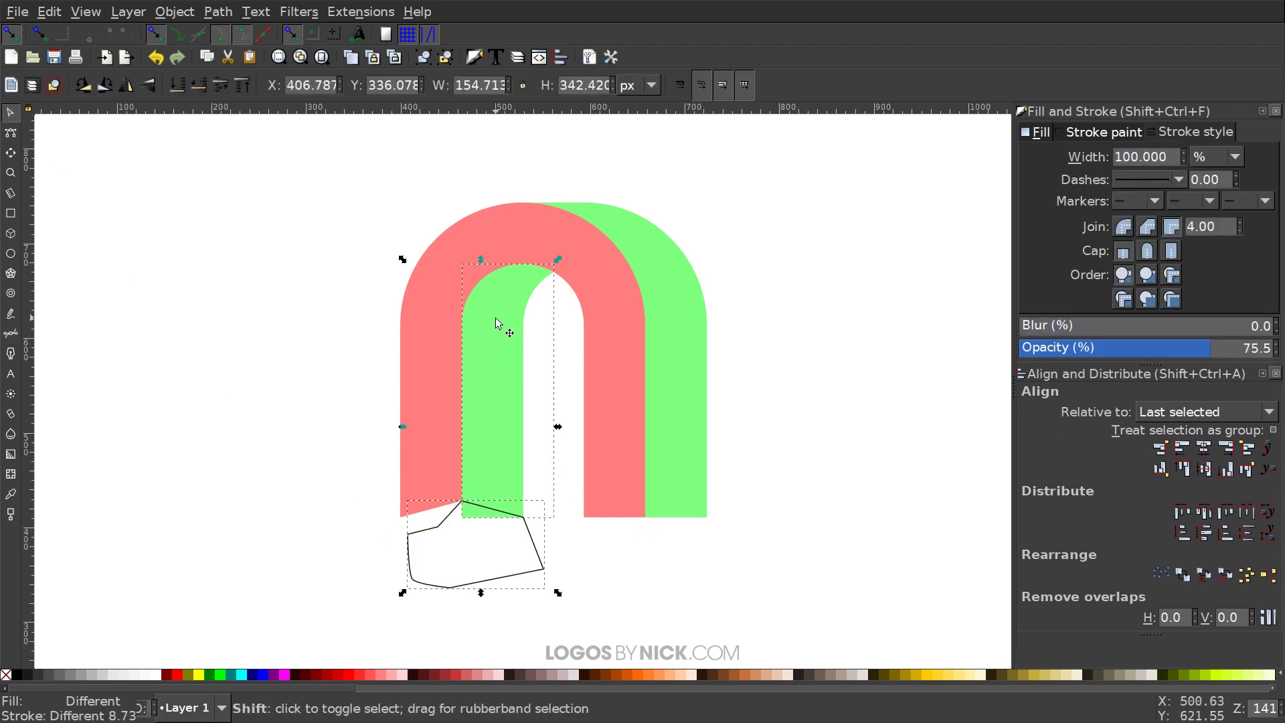
left_click(217, 11)
left_click(260, 134)
Draw a closed four-sided Bezier path along both angled leg ends, with its lower edge at -15° from the red leg's outer corner
scroll(487, 439, "down", 2)
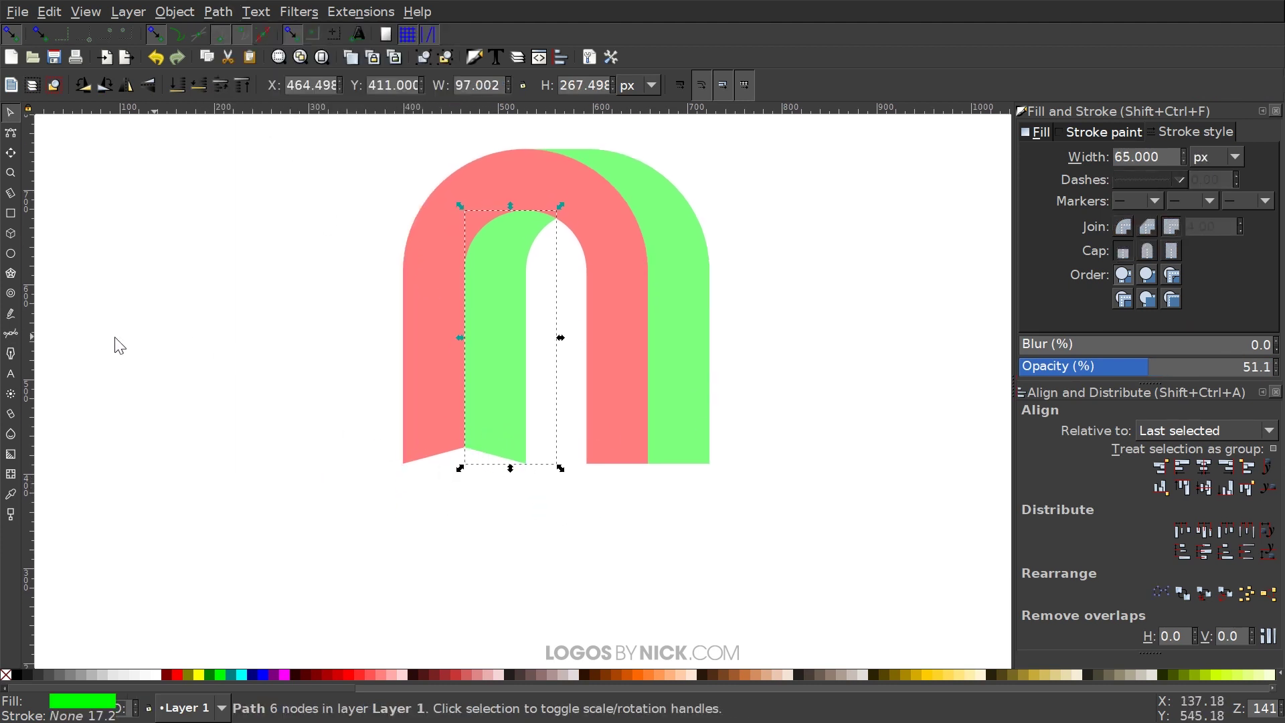
key("b")
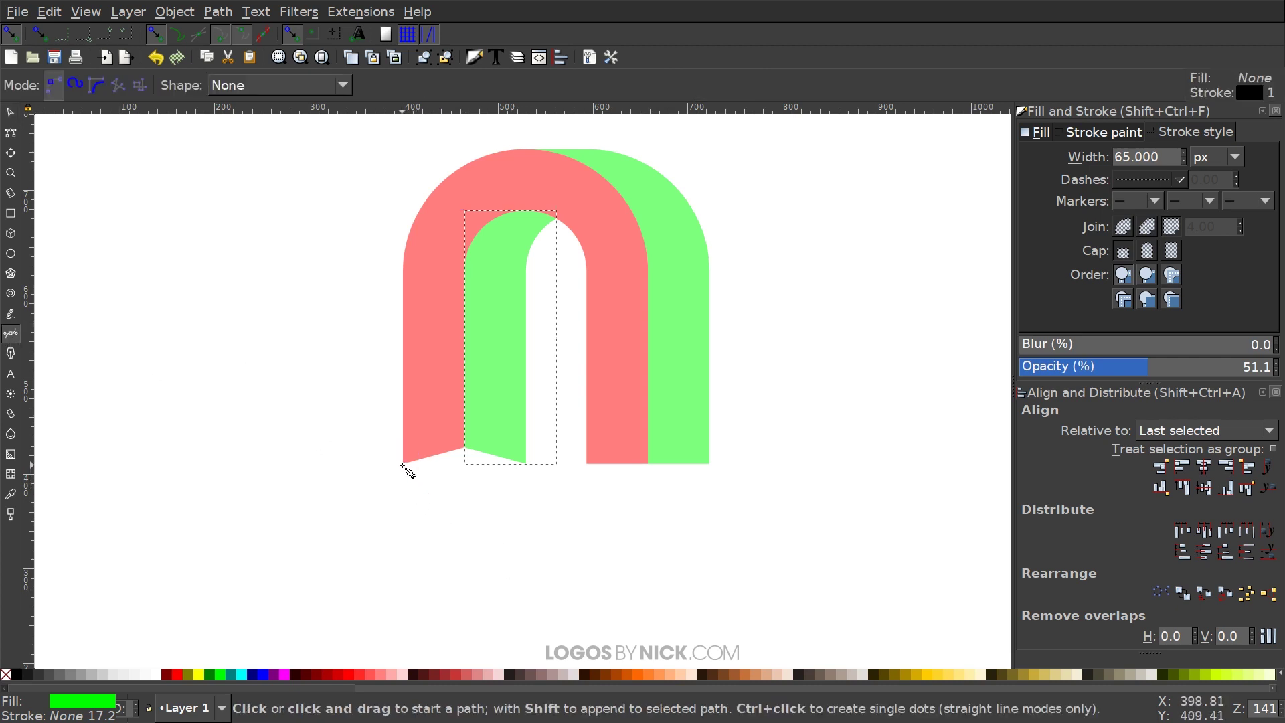
left_click(402, 464)
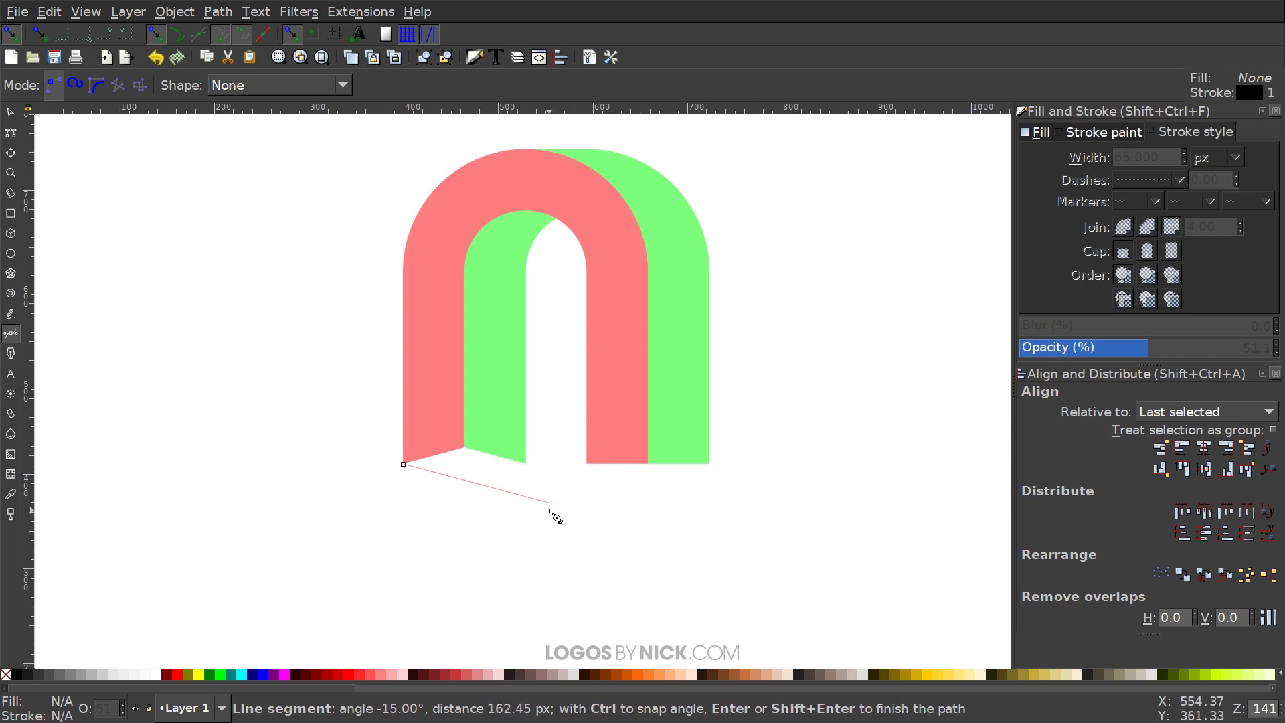
left_click(581, 512)
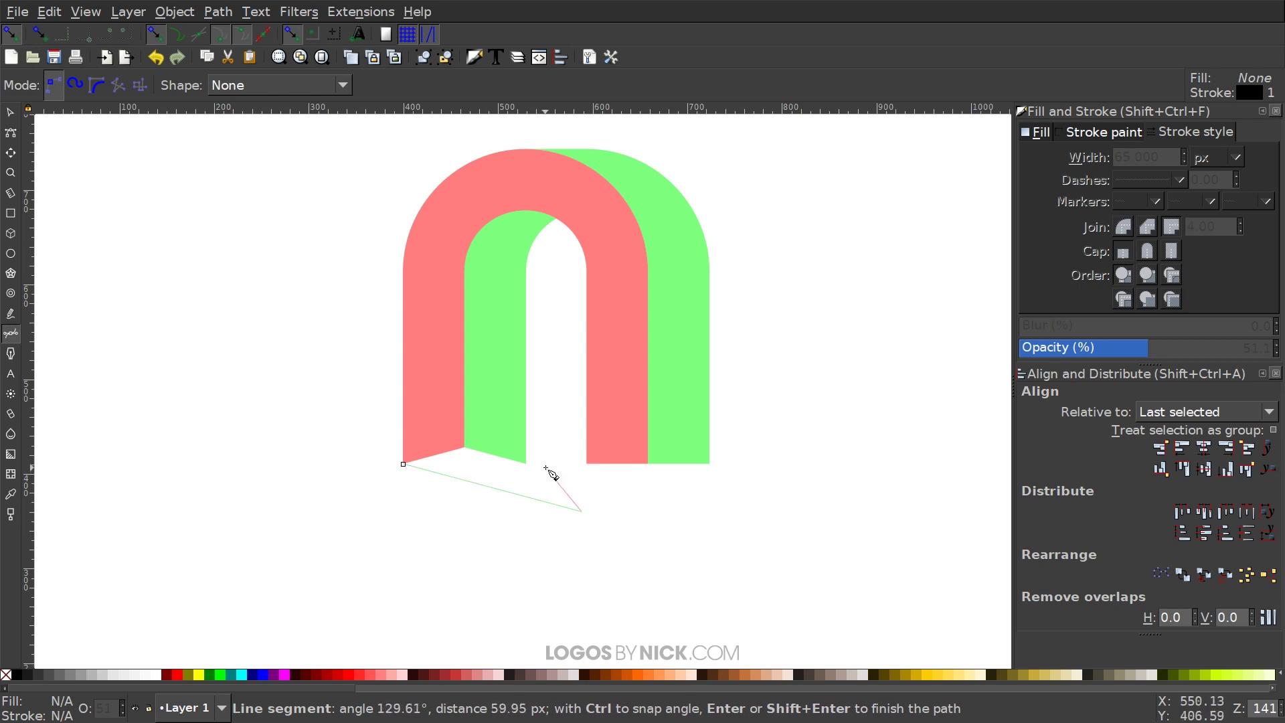
left_click(466, 447)
left_click(403, 463)
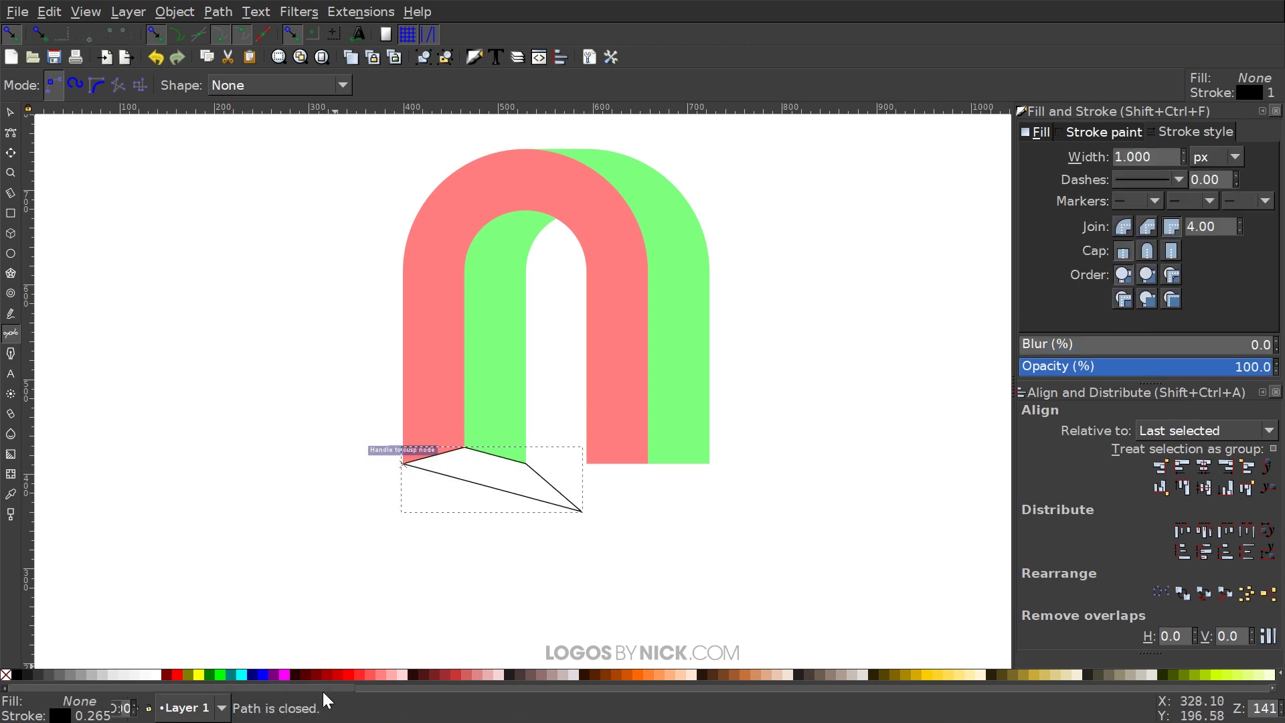
Draw a closed Bezier path, about 387 by 190 px, starting at the inner green leg's lower right corner with an edge at -165°
left_click(523, 467)
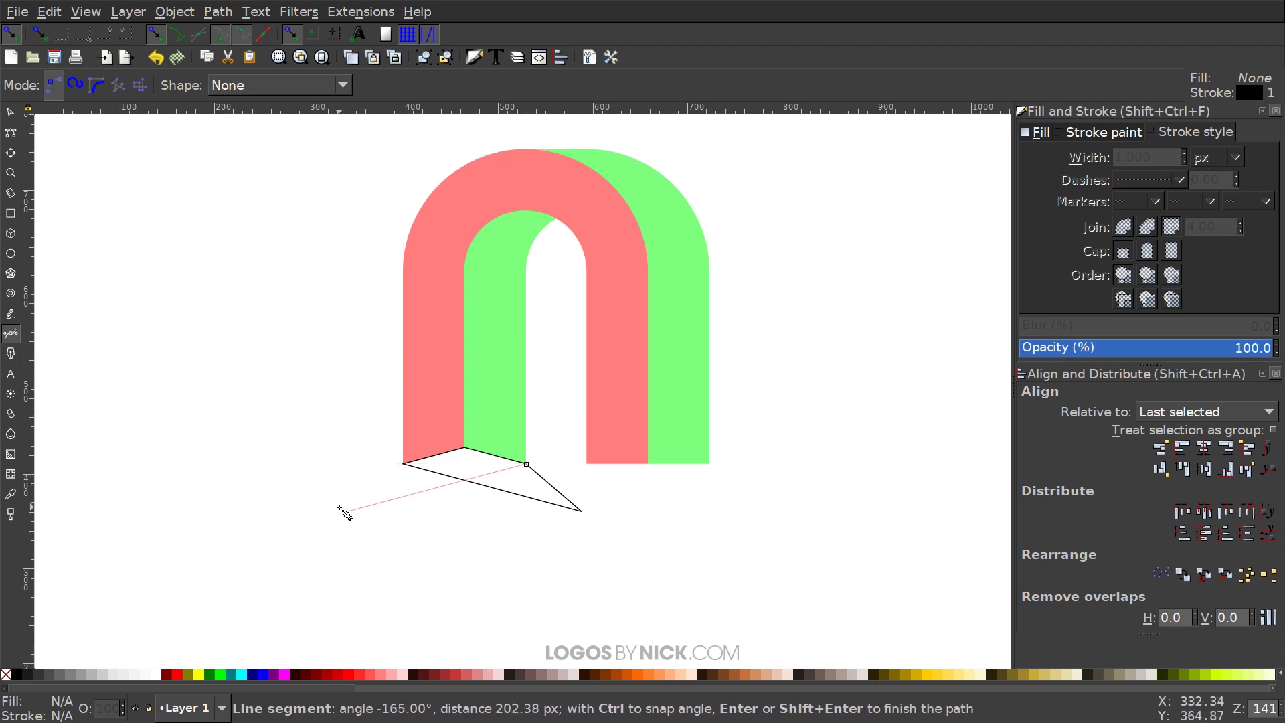
left_click(365, 561)
left_click(559, 616)
left_click(666, 609)
left_click(706, 556)
left_click_drag(690, 495, 680, 486)
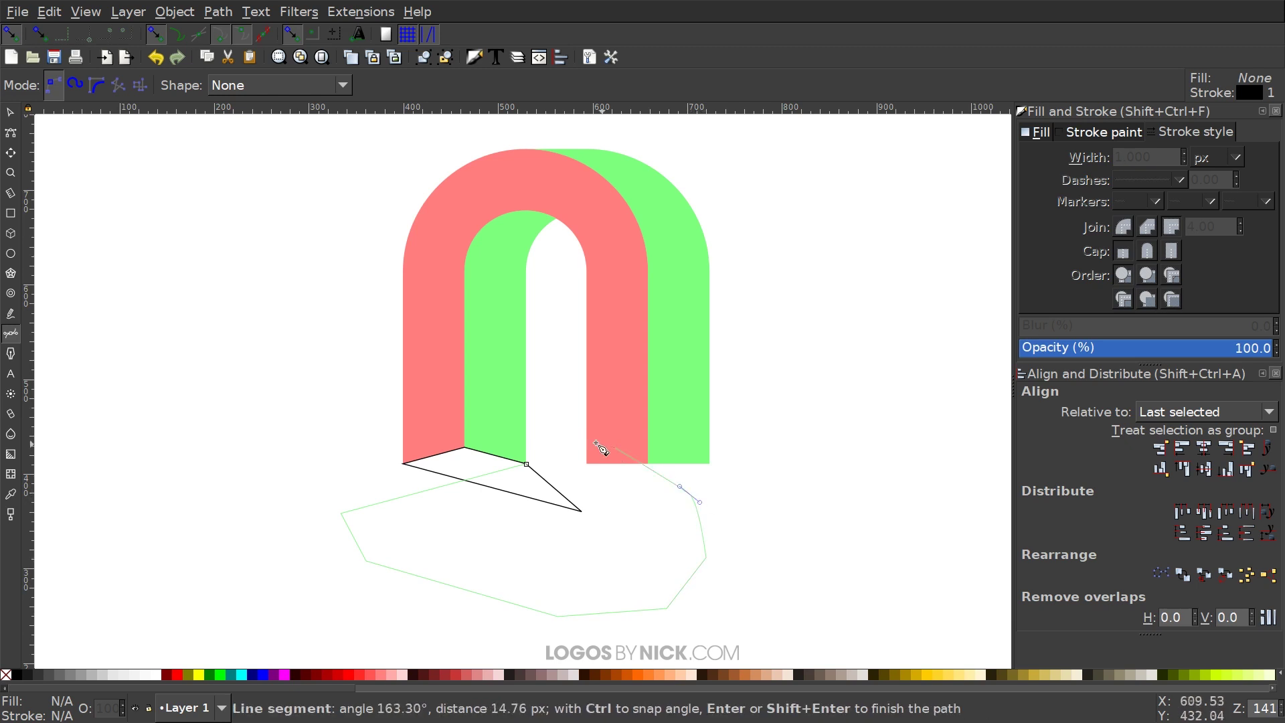
left_click(527, 464)
Subtract the large closed path from the four-sided path with Difference to form a diamond under the left leg
key("s")
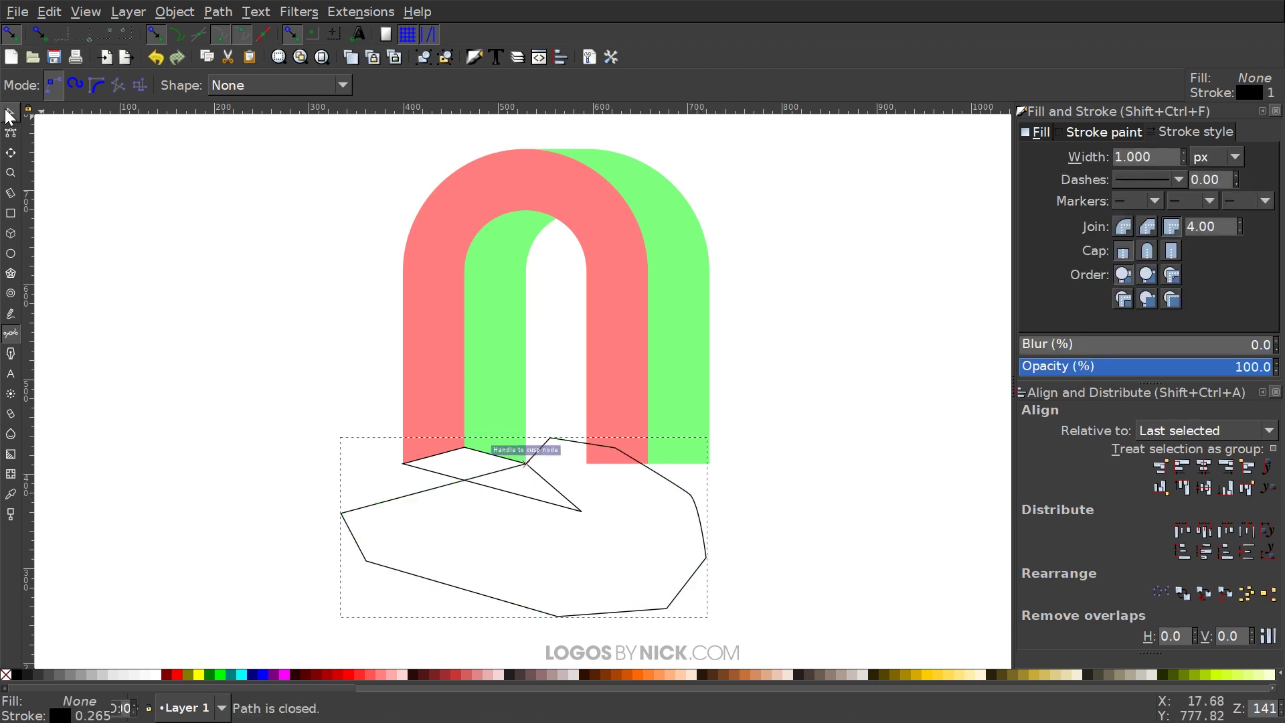
key("shift")
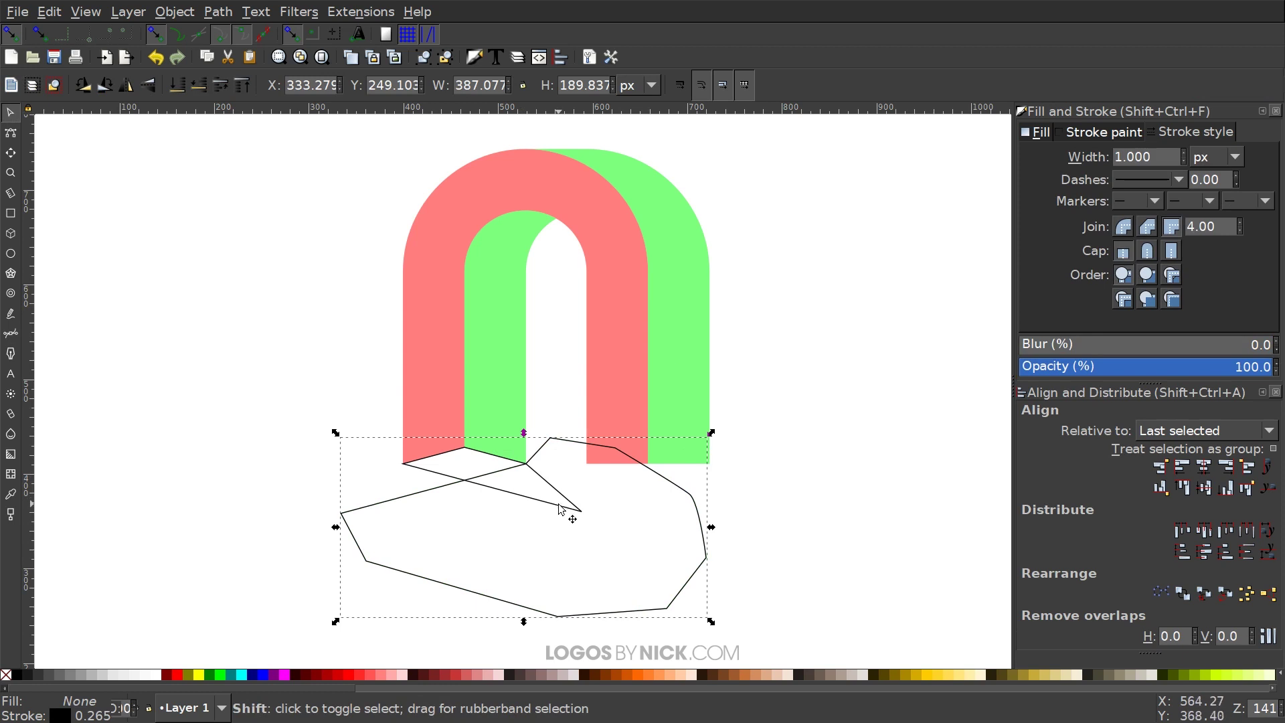
left_click(225, 12)
left_click(256, 135)
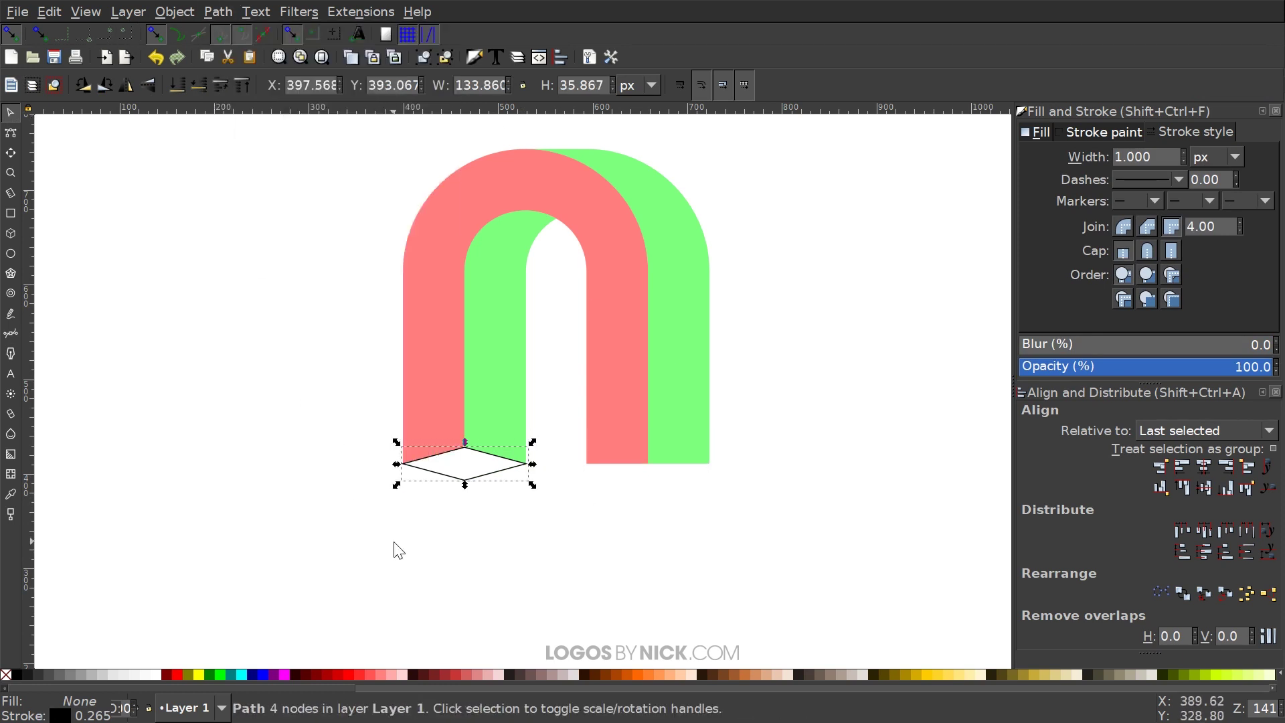
Fill the diamond with blue, remove its stroke and set its opacity to 52.4%
left_click(261, 673)
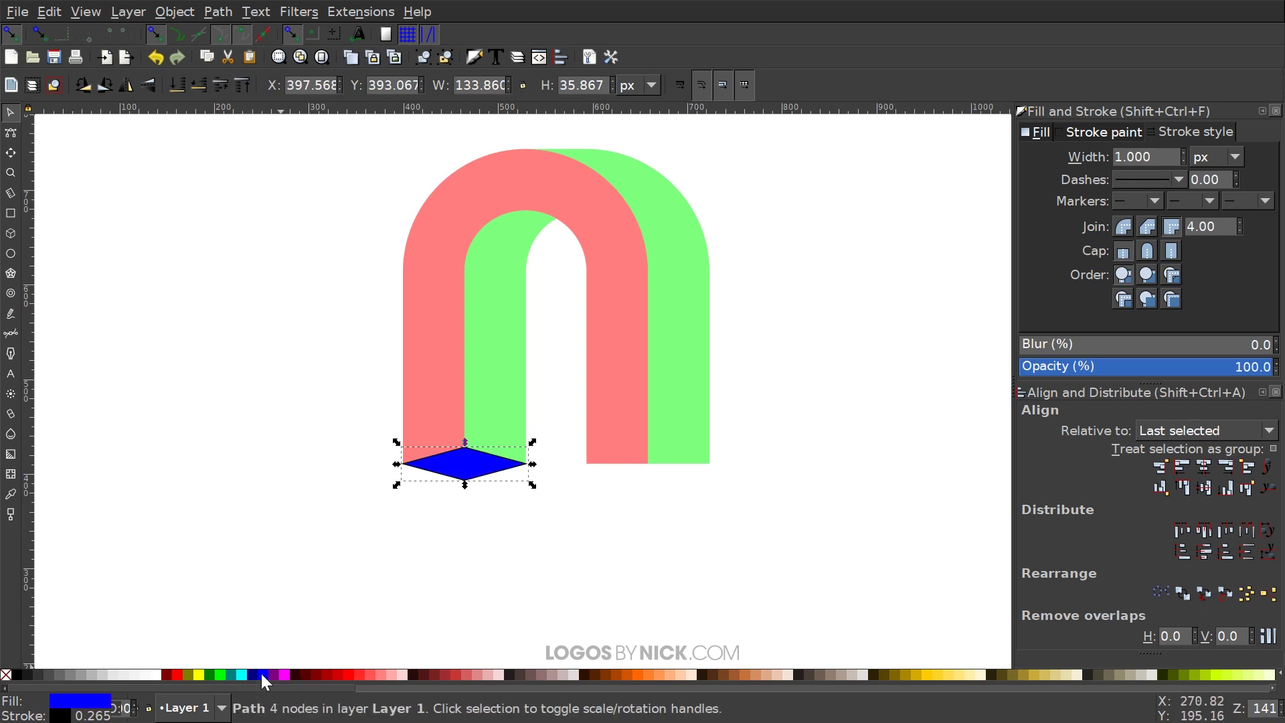
key("shift")
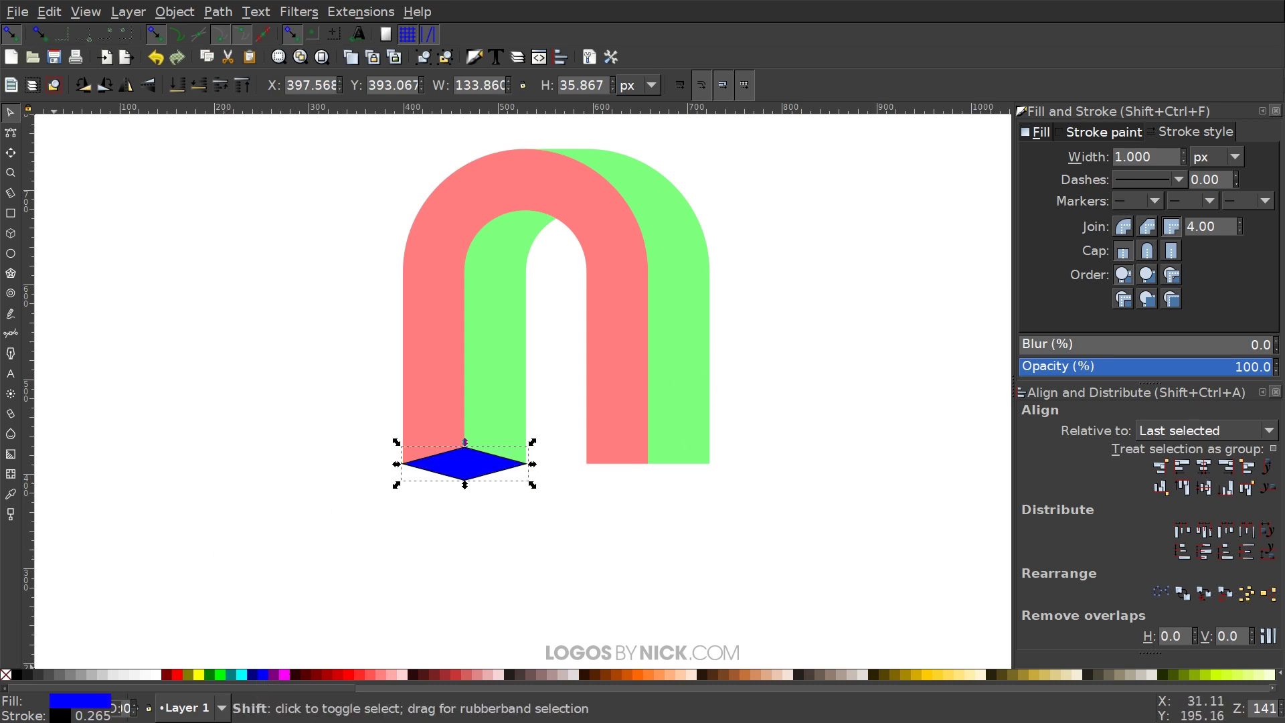
left_click(6, 675, "shift")
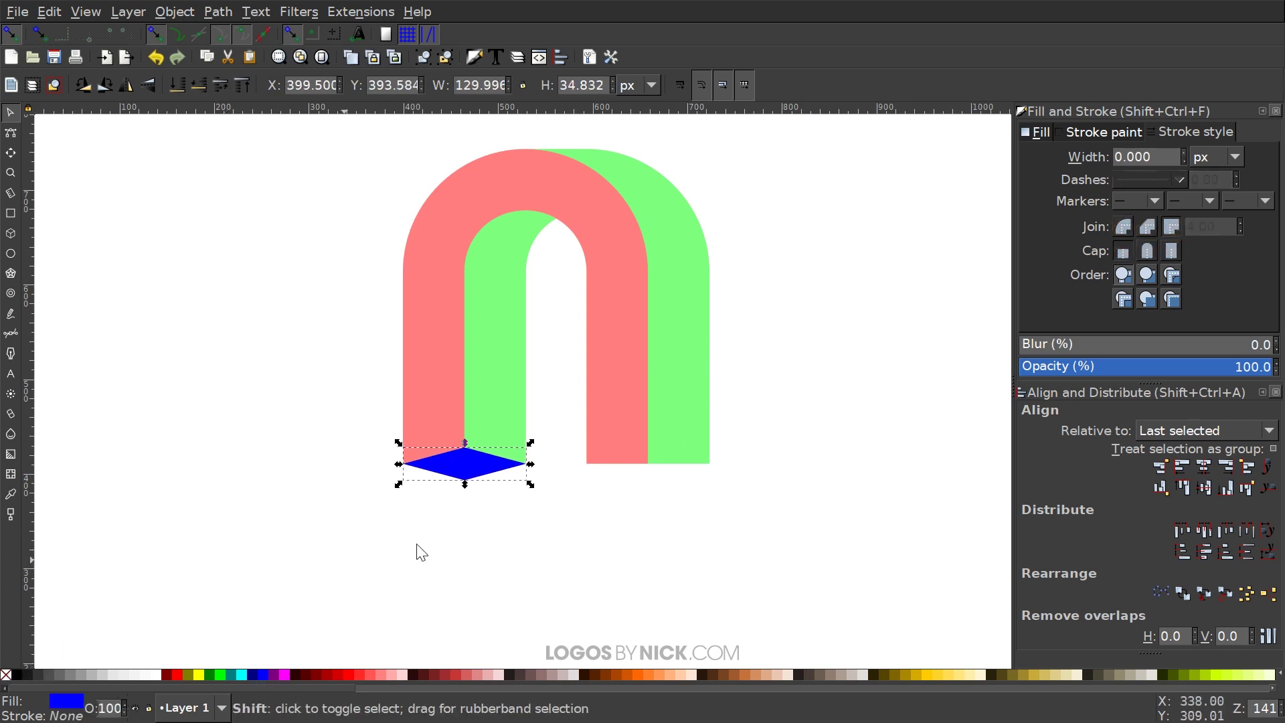
left_click(1151, 366)
mouse_move(1151, 367)
left_mouse_down()
mouse_move(1132, 367)
mouse_move(1153, 367)
left_mouse_up()
scroll(719, 423, "up", 1)
left_click_drag(719, 423, 654, 415)
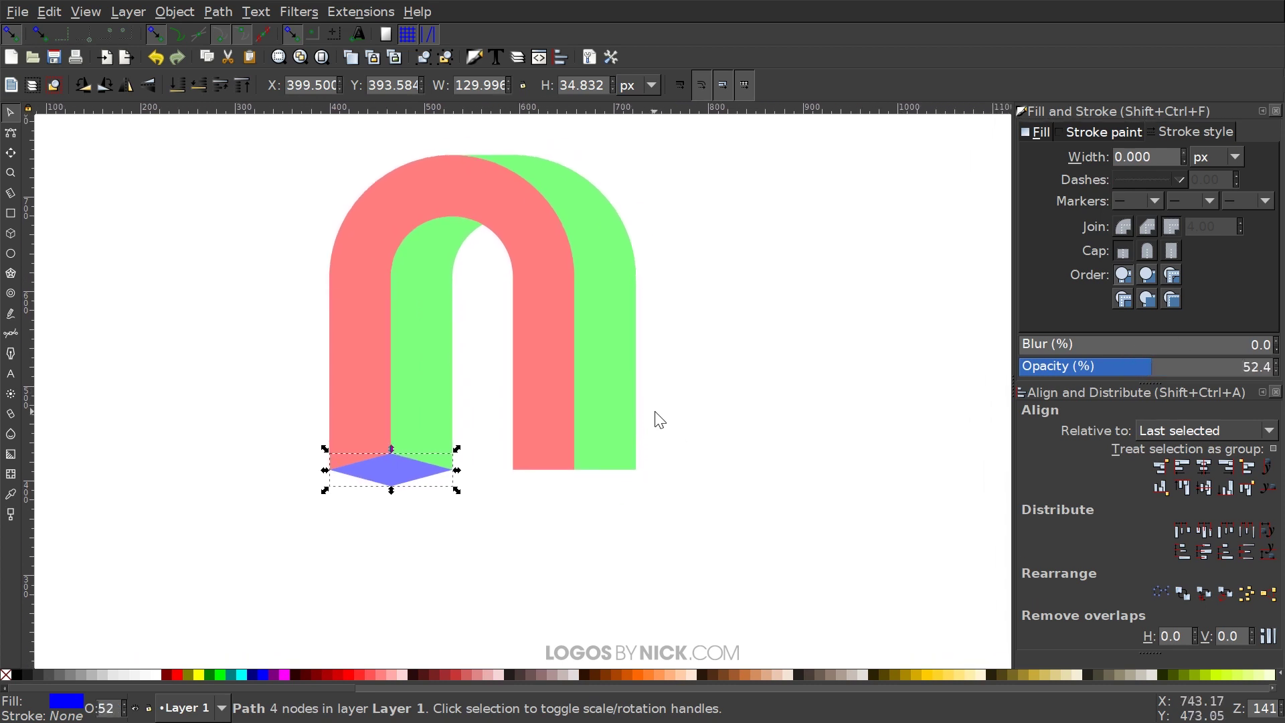
Select all four shapes and raise the arch's right leg end nodes to about half the leg's height
scroll(643, 415, "up", 1)
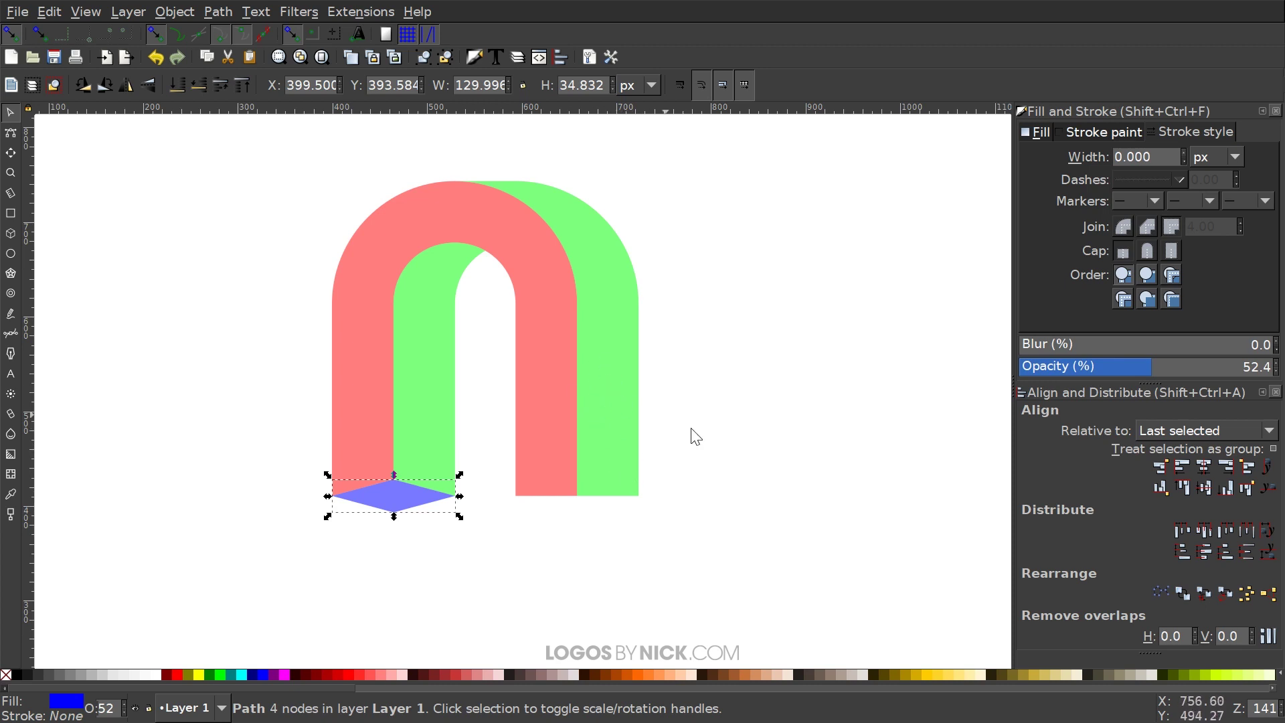
left_click_drag(789, 571, 228, 478)
mouse_move(789, 585)
left_mouse_down()
mouse_move(166, 138)
mouse_move(207, 149)
left_mouse_up()
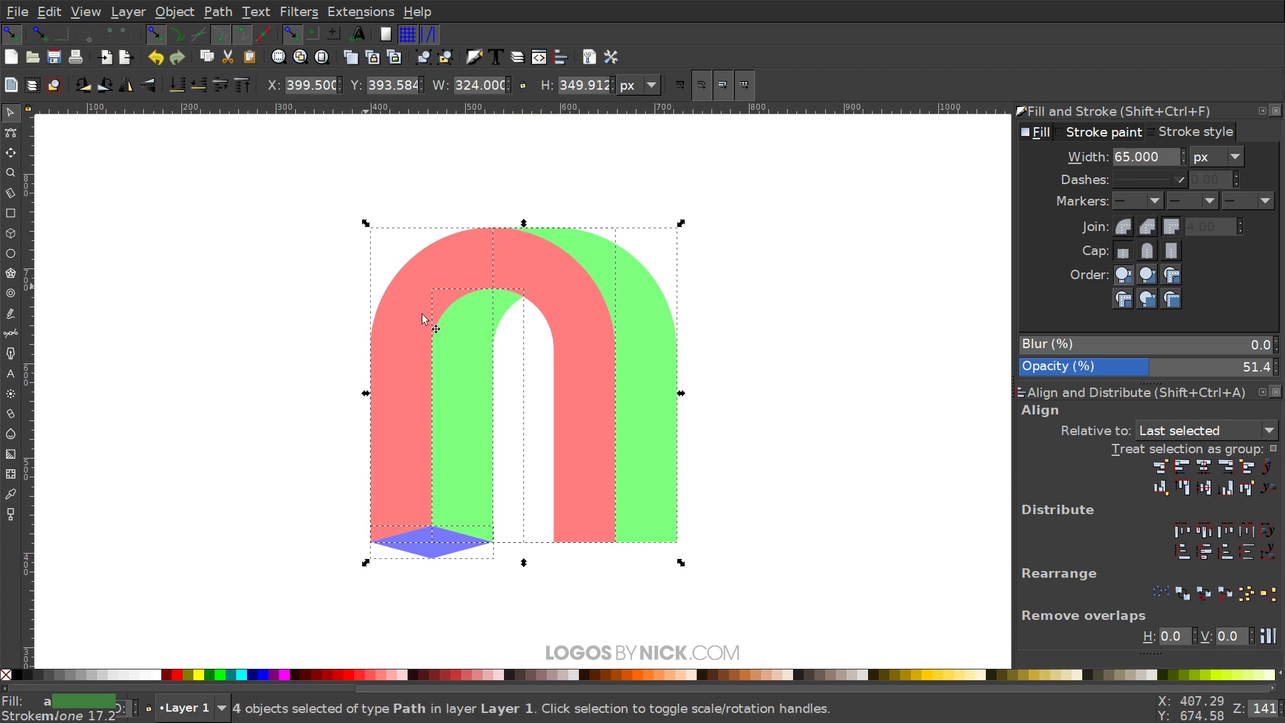
left_click(11, 134)
left_click_drag(743, 555, 530, 495)
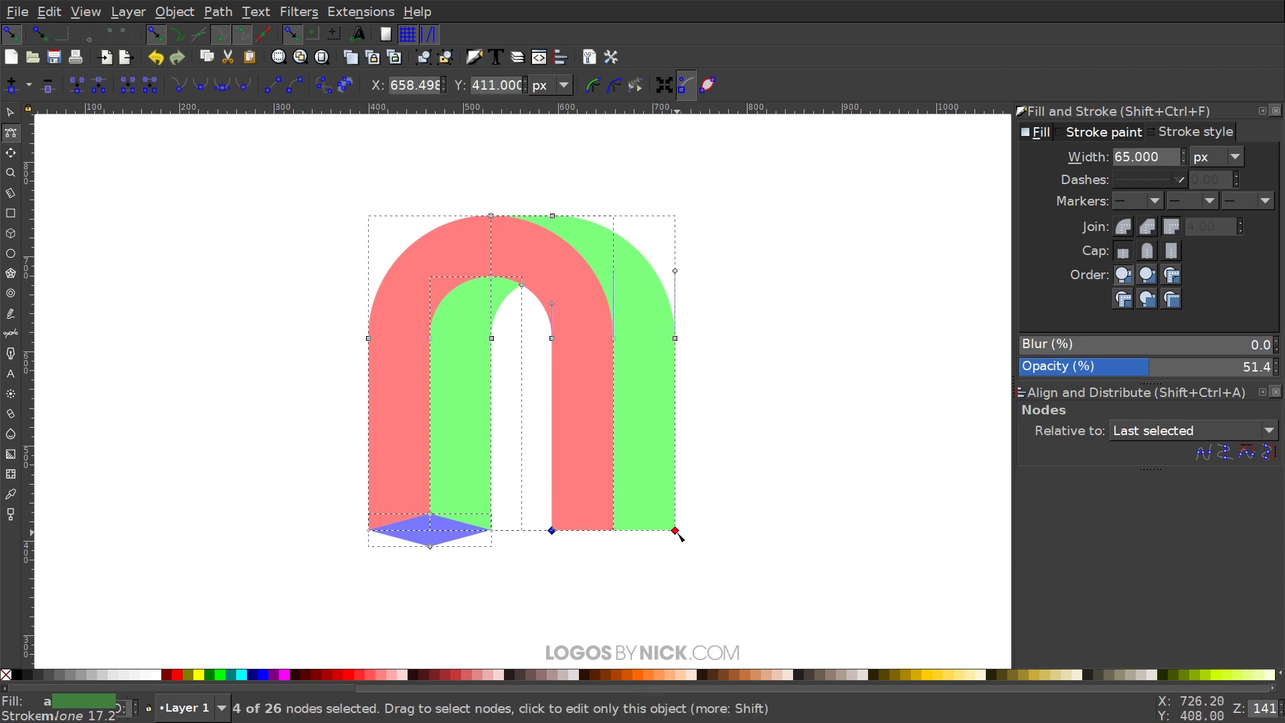
left_click_drag(673, 530, 674, 426)
Lengthen the arch's left leg by moving its bottom end nodes and the blue diamond straight down about 61 px
left_click_drag(552, 577, 301, 494)
left_click_drag(430, 548, 431, 606)
left_click_drag(611, 556, 637, 522)
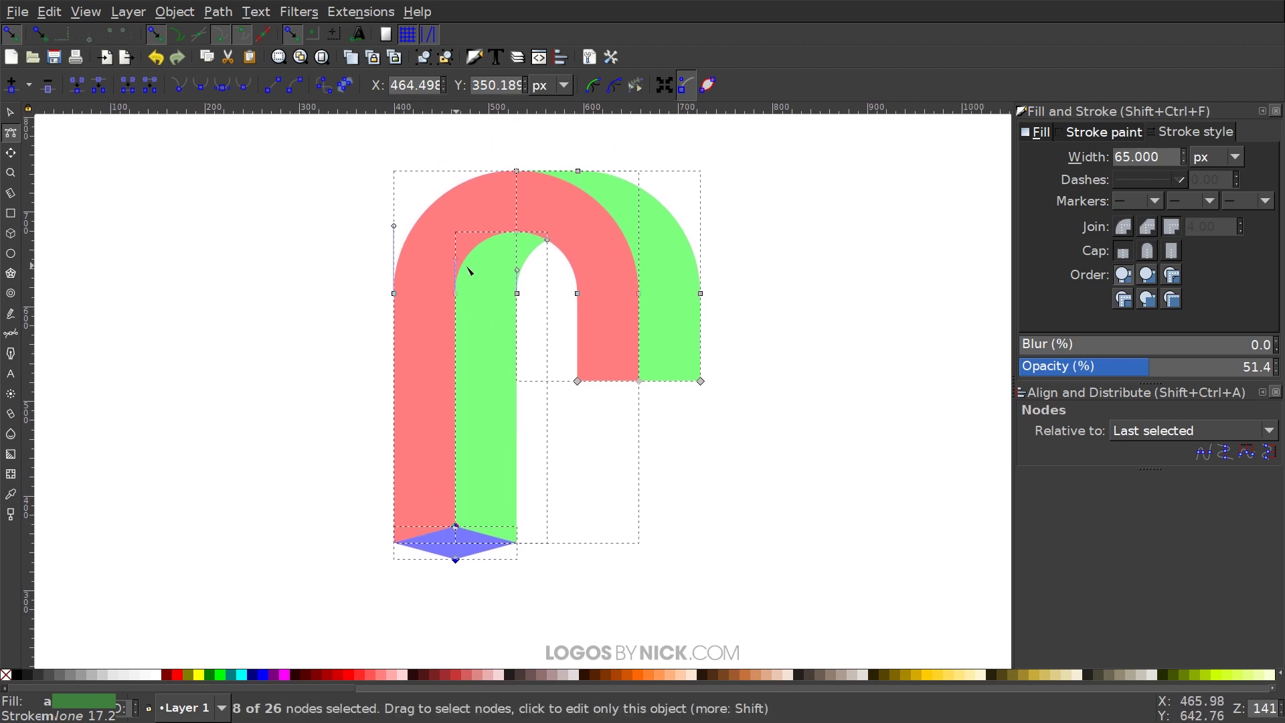
mouse_move(594, 311)
left_mouse_down()
mouse_move(577, 347)
mouse_move(574, 324)
left_mouse_up()
left_click_drag(699, 472, 700, 469)
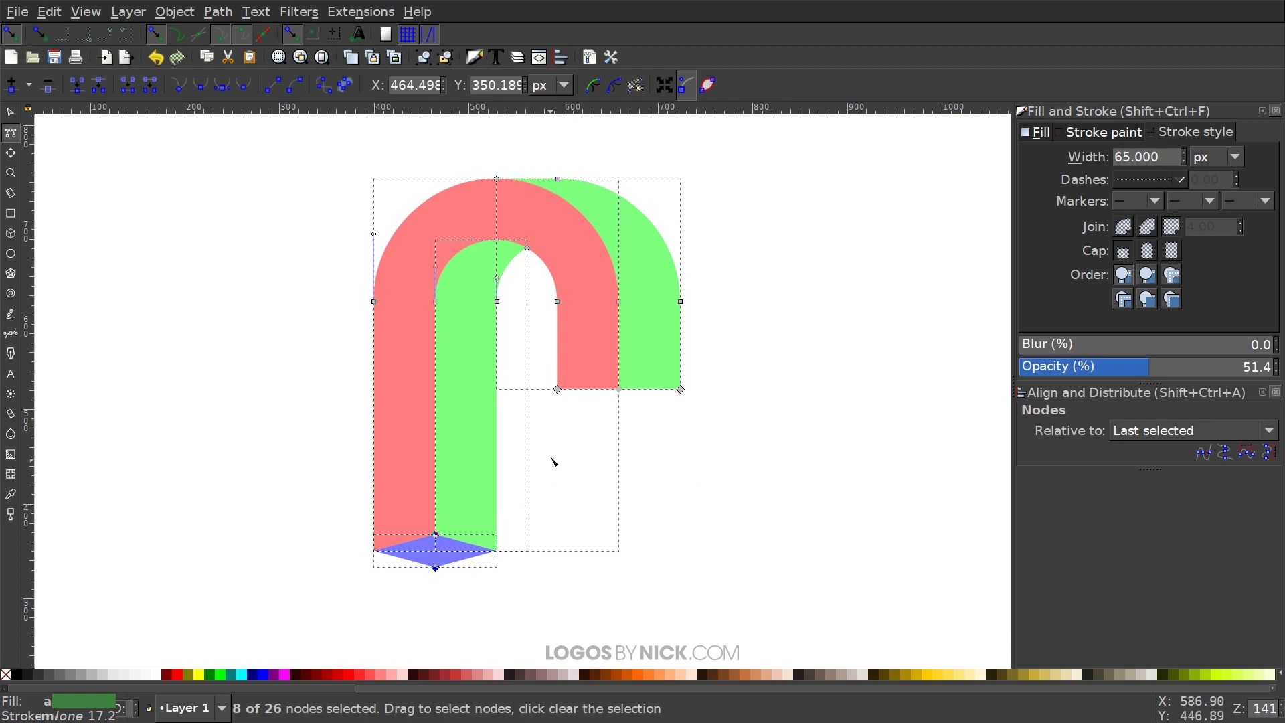
left_click_drag(585, 414, 574, 430)
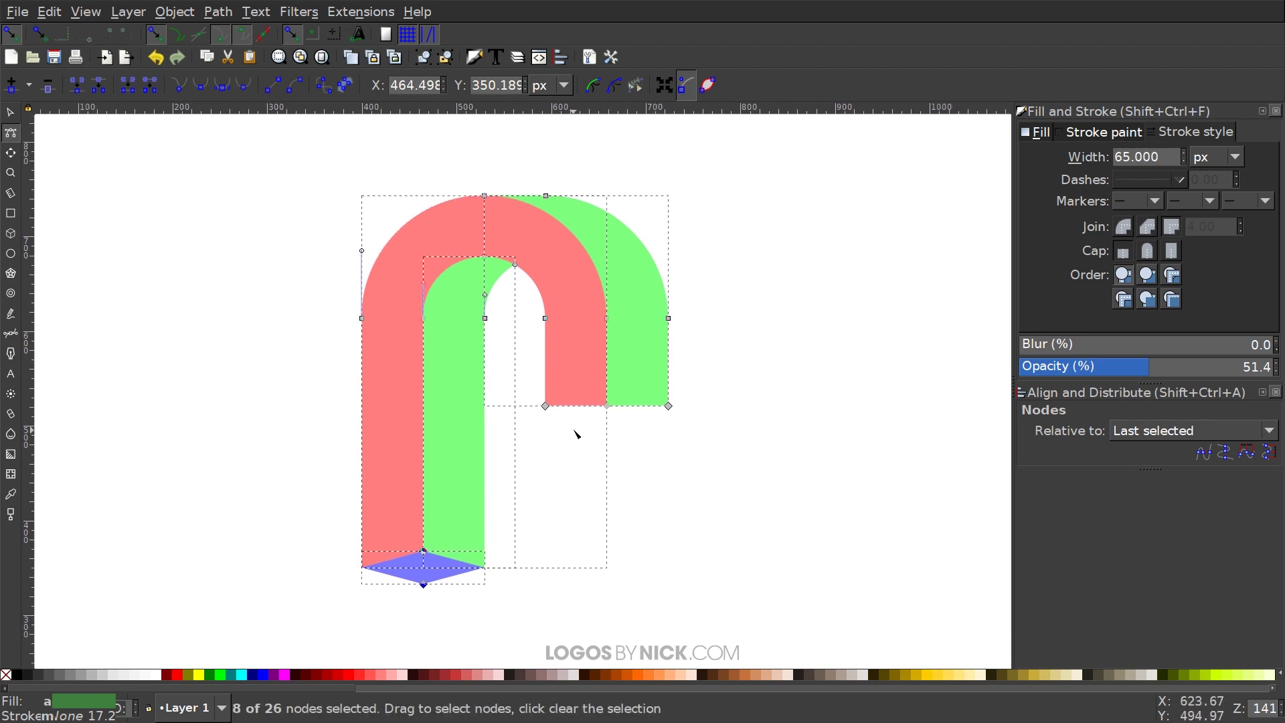
left_click_drag(562, 485, 544, 476)
Duplicate all four shapes of the arch and group the copy
left_click(10, 112)
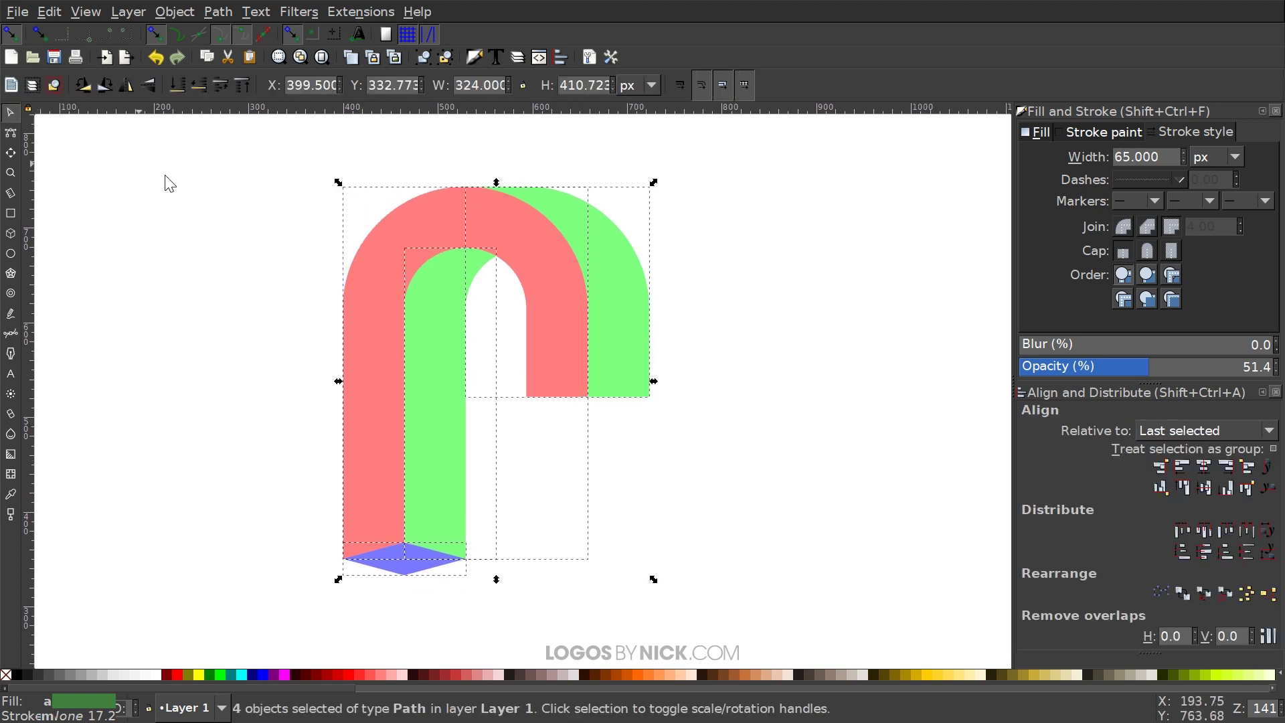
scroll(592, 446, "down", 1)
scroll(508, 348, "right", 3)
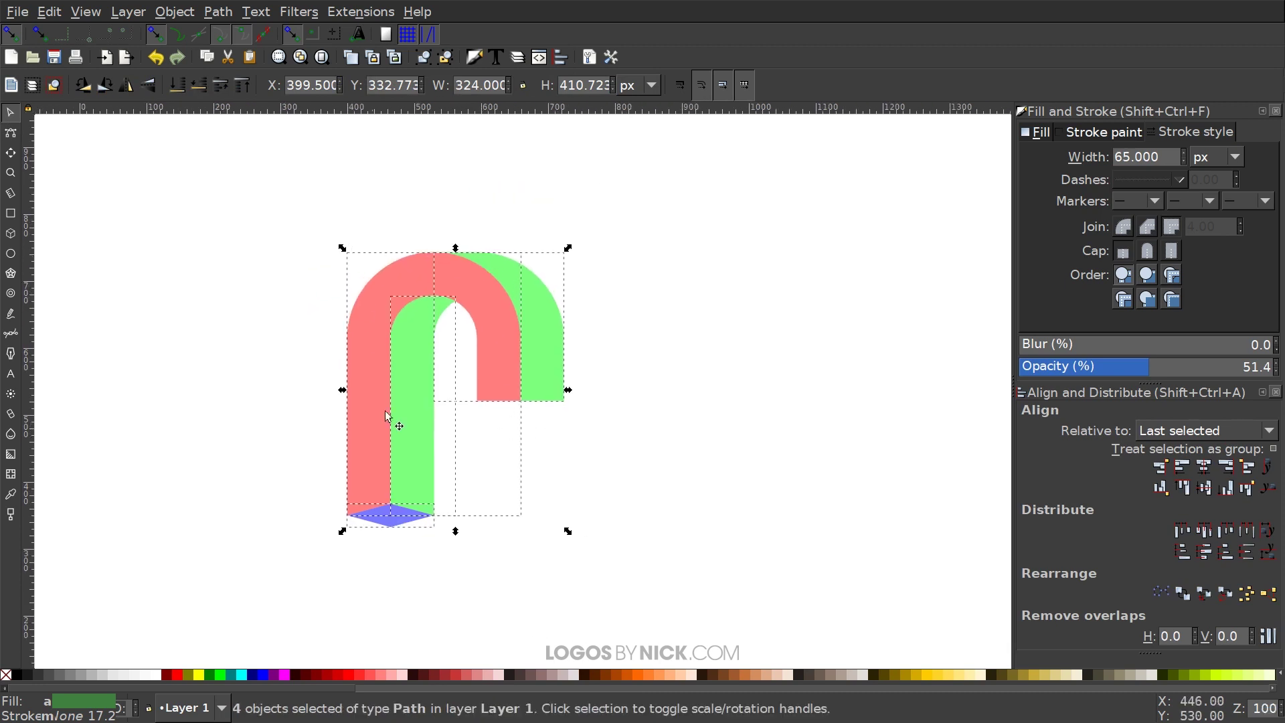
right_click(488, 297)
left_click(543, 431)
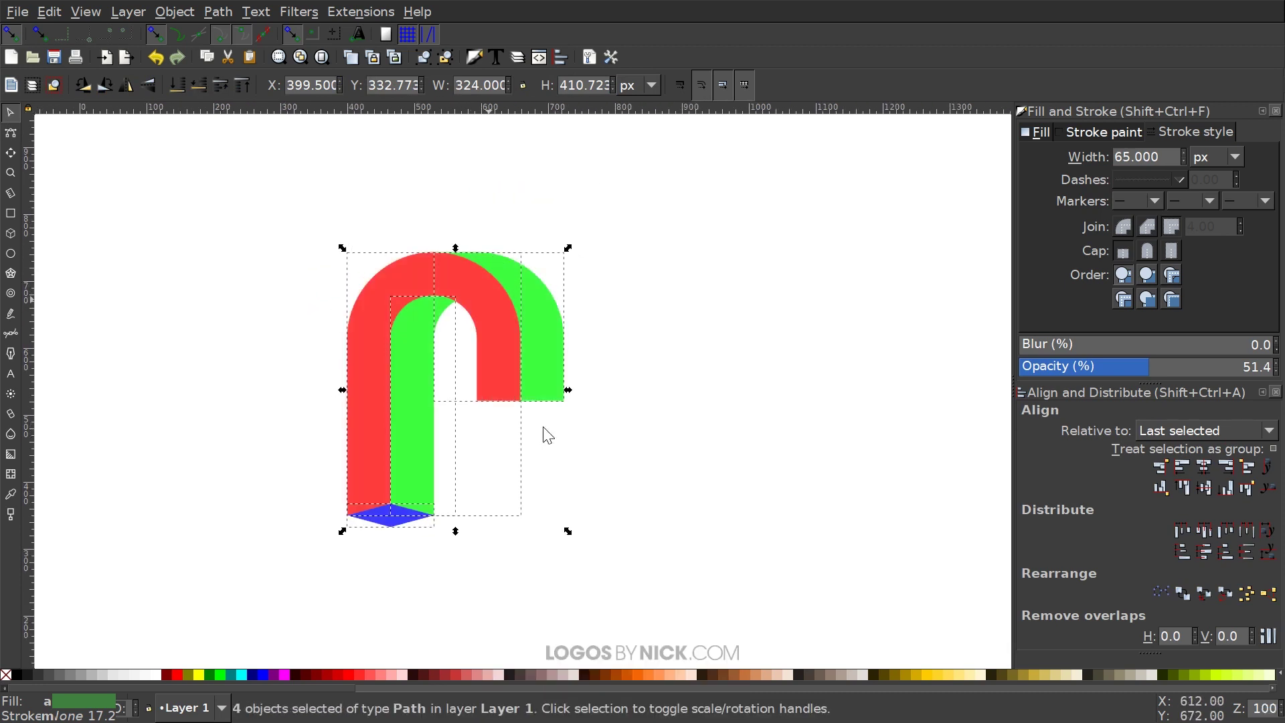
left_click(423, 59)
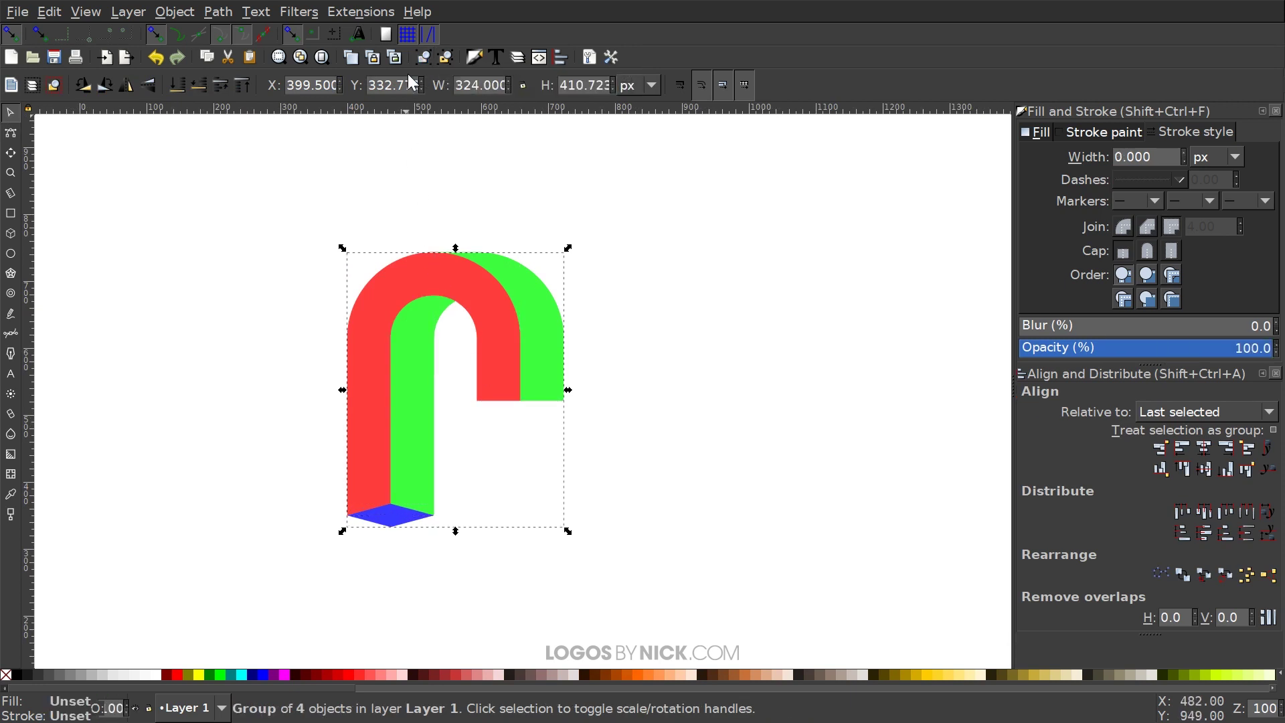
Flip the grouped copy vertically and horizontally, and snap its short leg to the end of the original's short leg
left_click(150, 86)
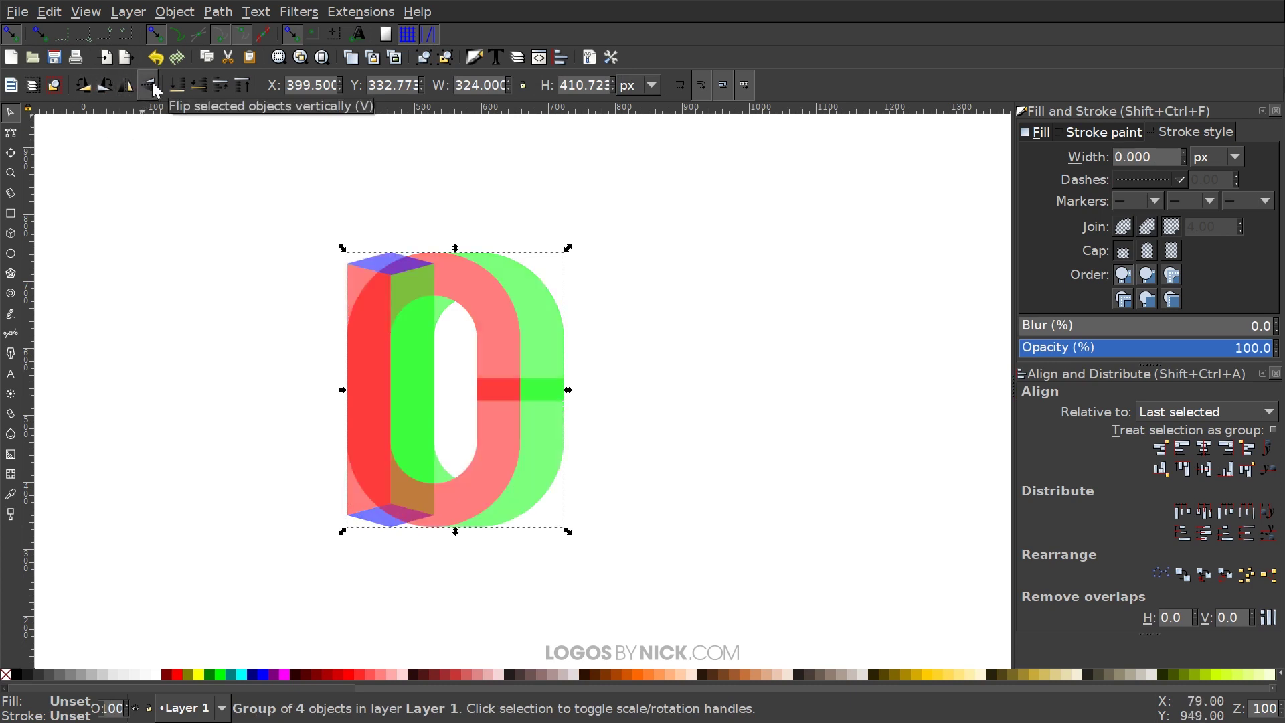
left_click(126, 85)
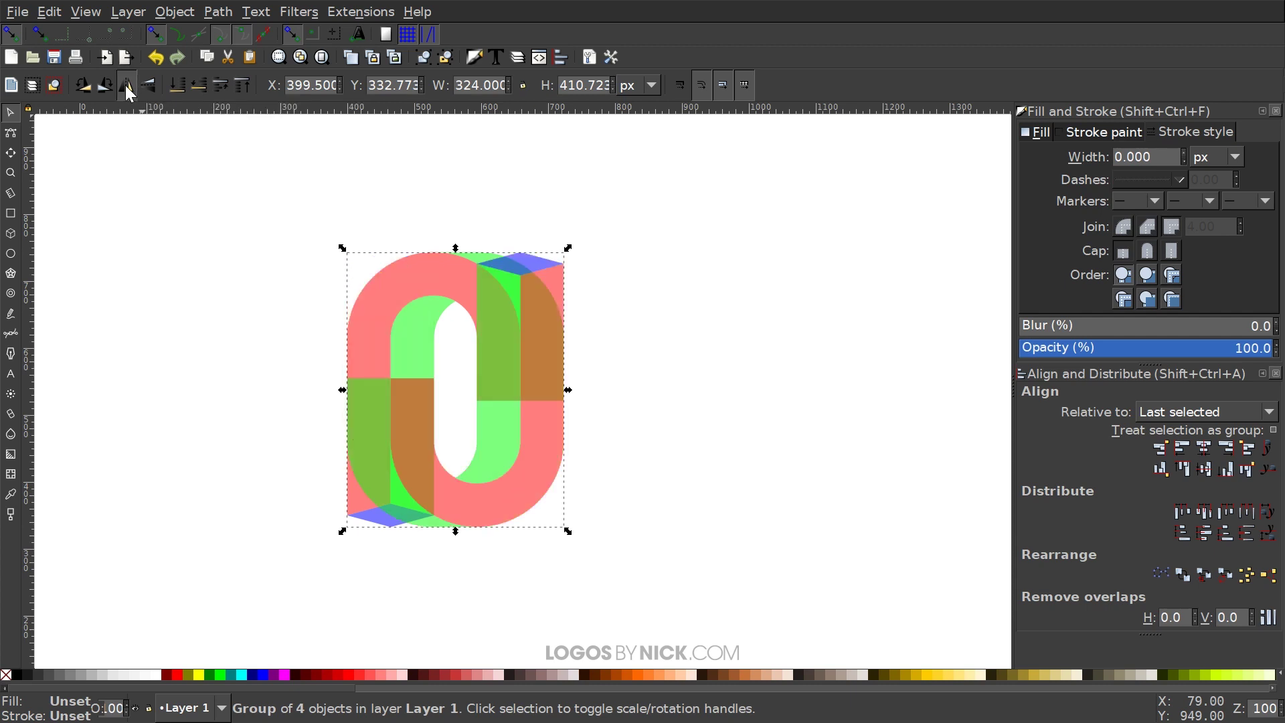
left_click(384, 396)
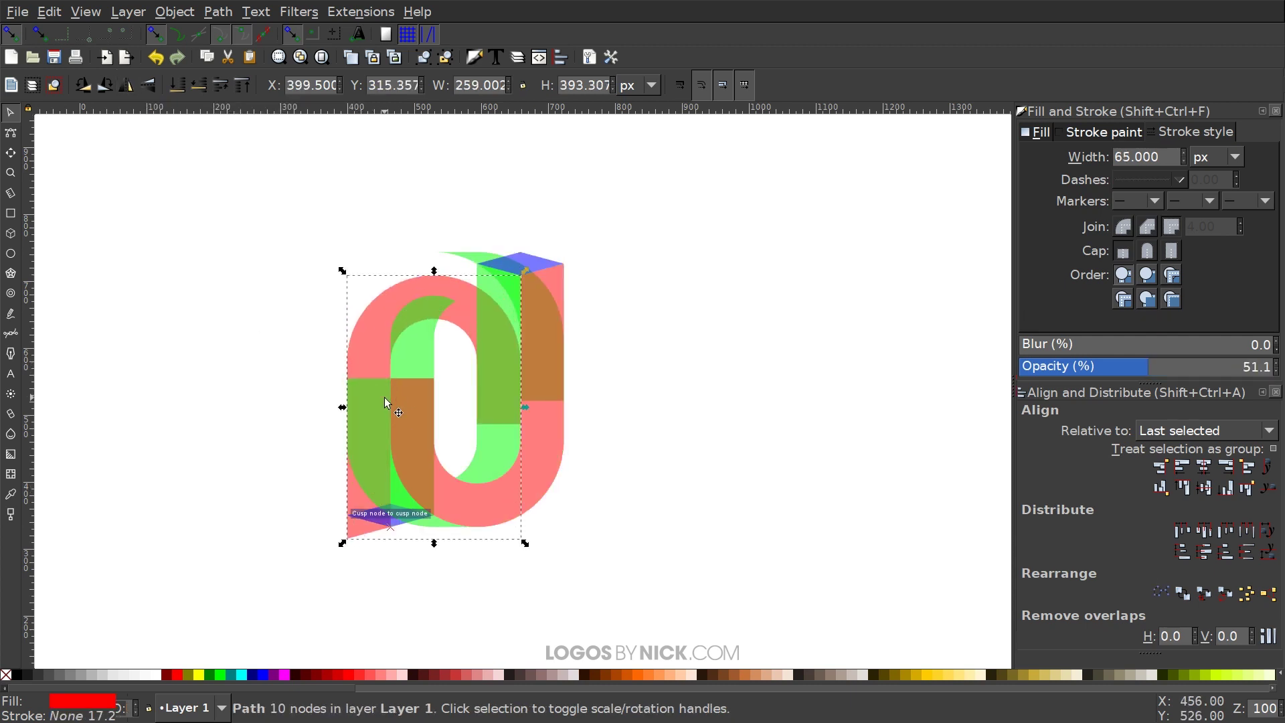
left_click_drag(540, 374, 691, 455)
left_click_drag(523, 460, 497, 411)
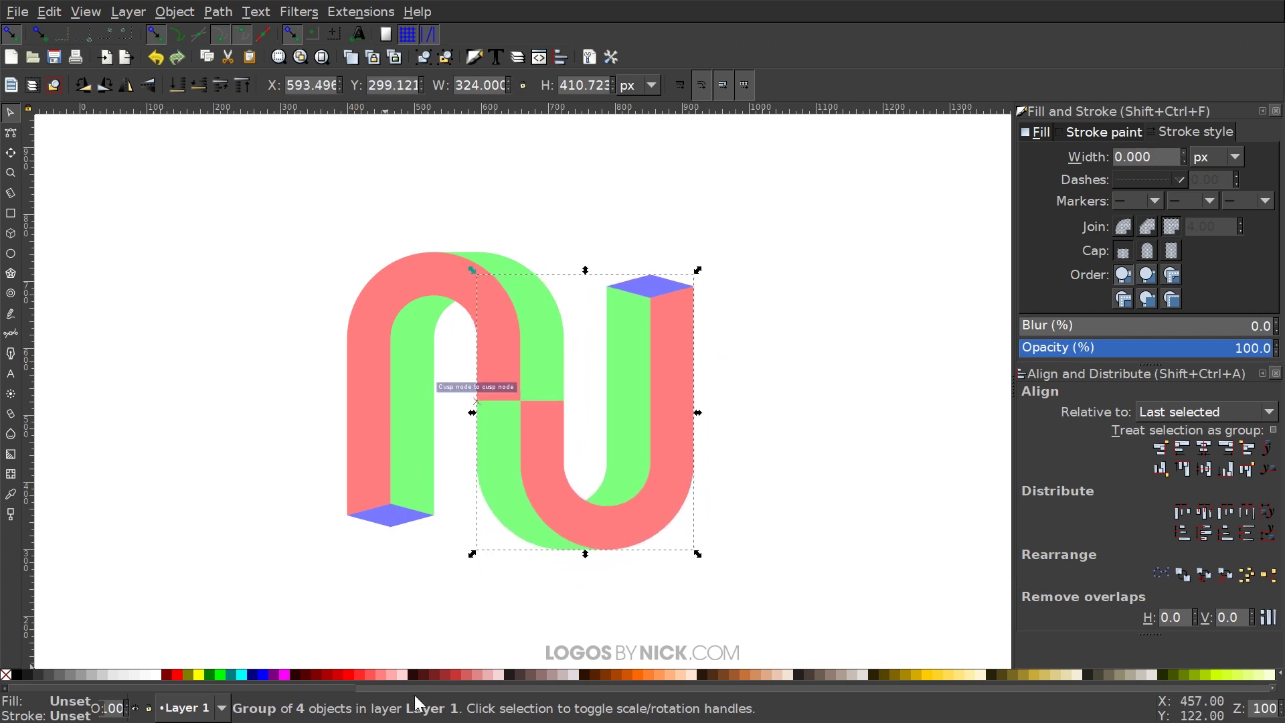
Align the bottom edge of the flipped group with the bottom edge of the original's blue diamond
left_click(389, 521, "shift")
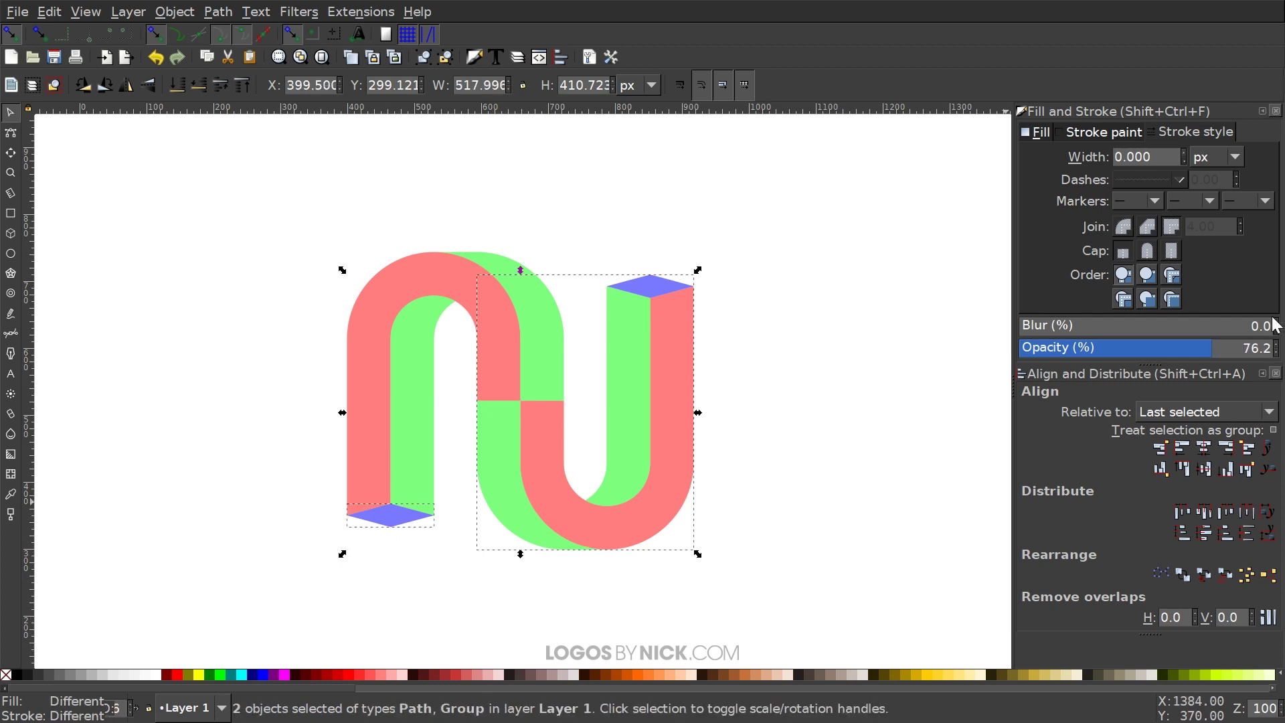
left_click(1231, 472)
scroll(510, 296, "down", 2)
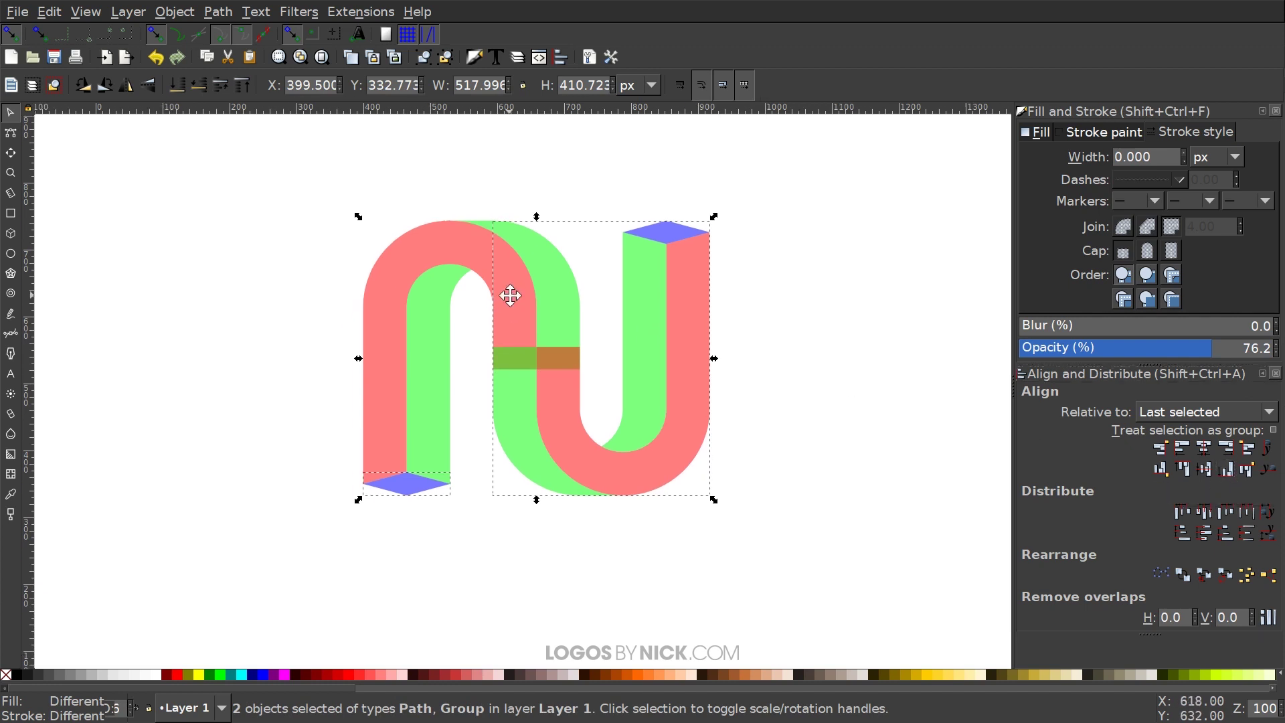
left_click(580, 544)
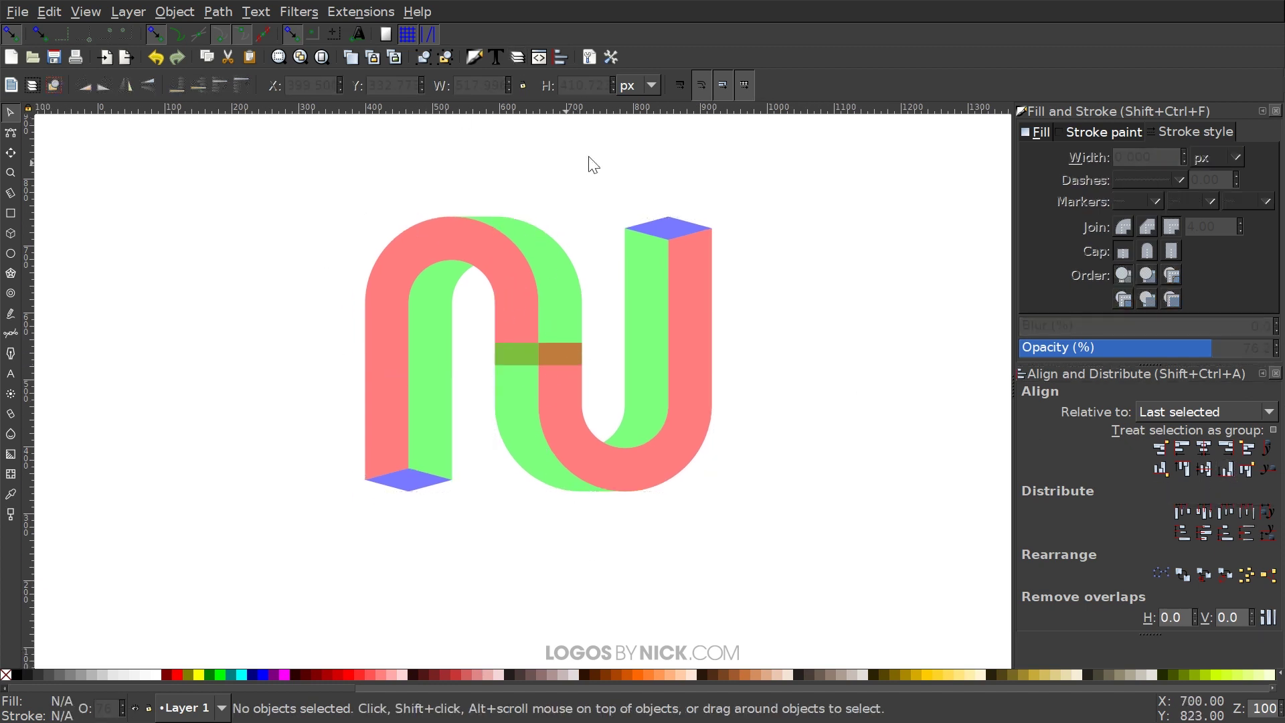
scroll(774, 454, "left", 1)
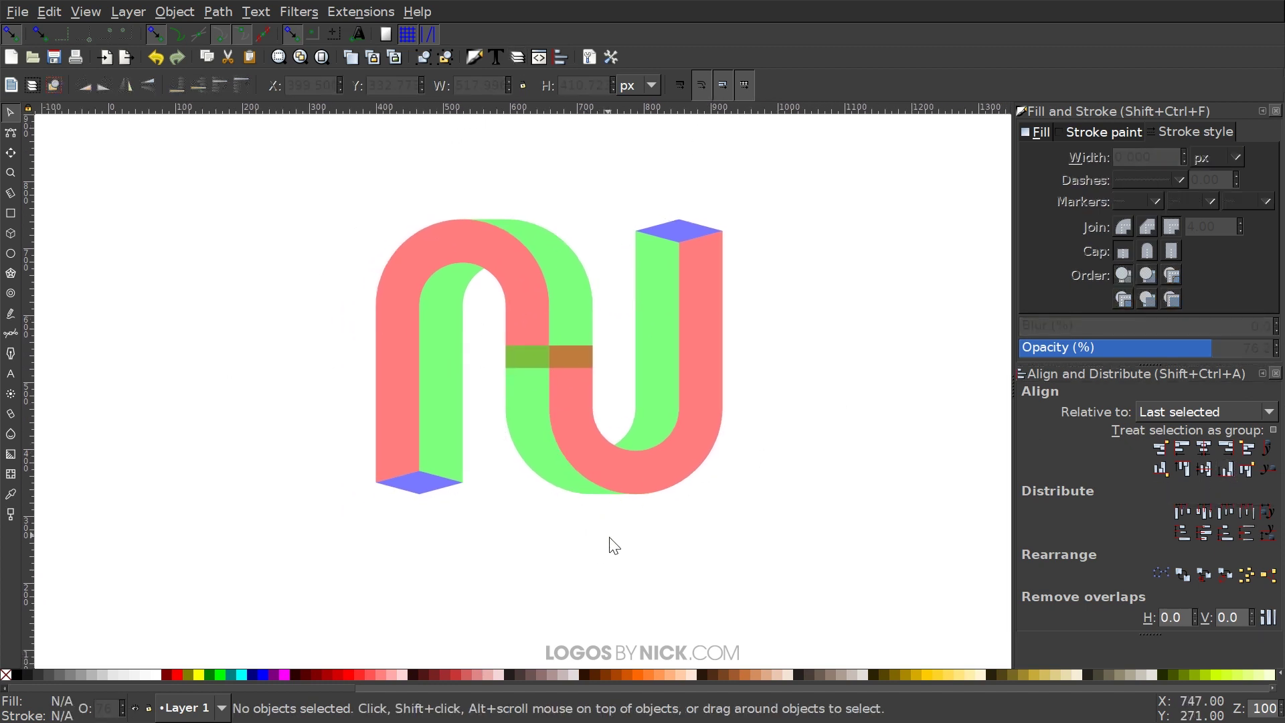
Select the whole graphic and ungroup the flipped copy
left_click_drag(862, 561, 231, 161)
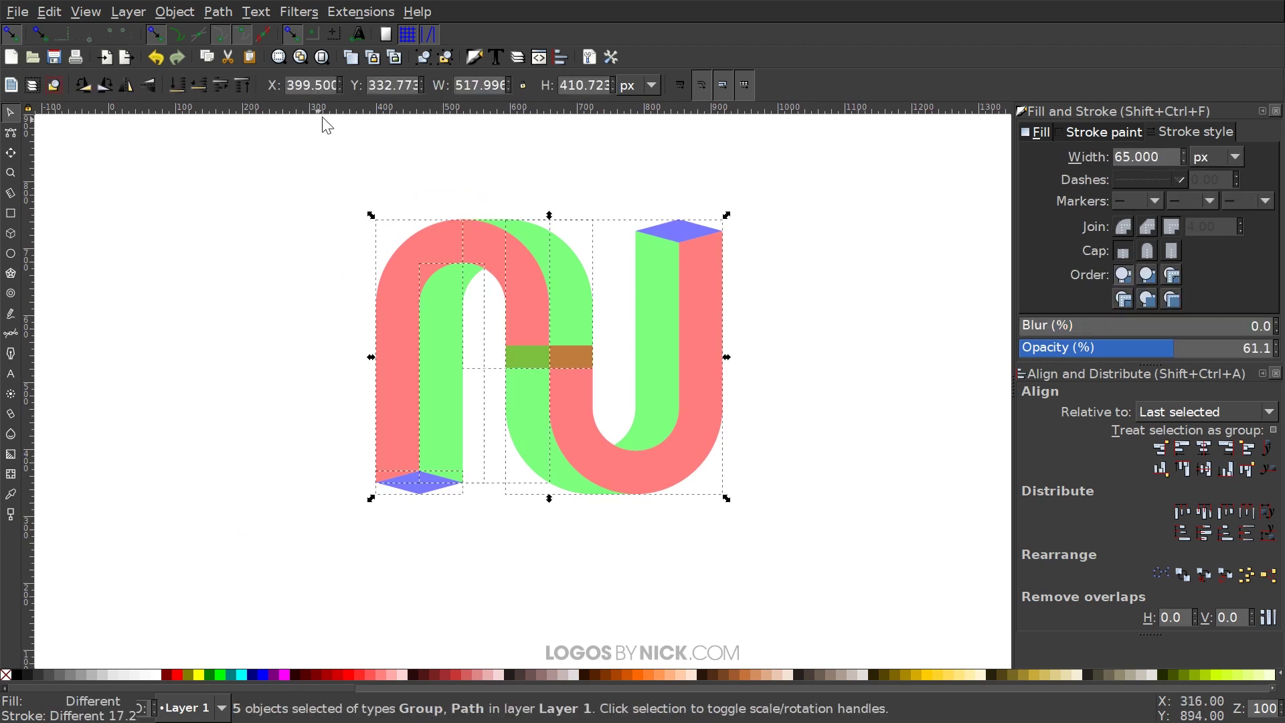
left_click(446, 58)
left_click(446, 58)
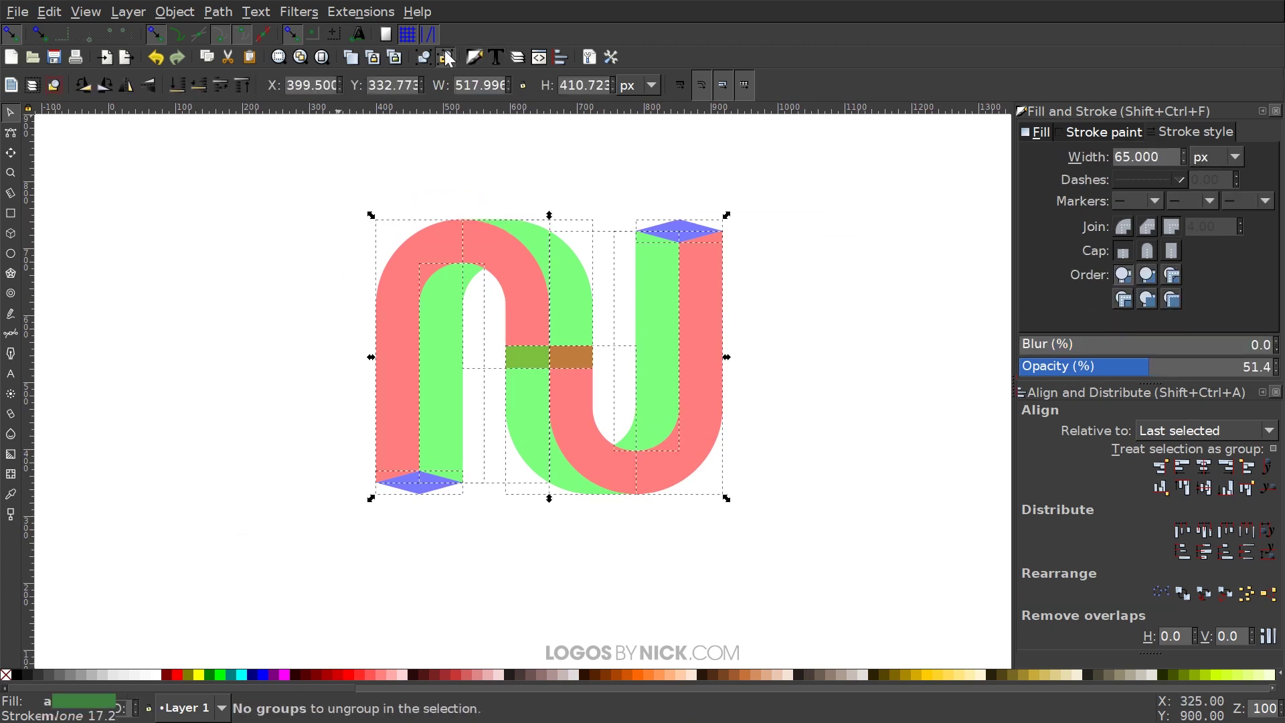
left_click(813, 276)
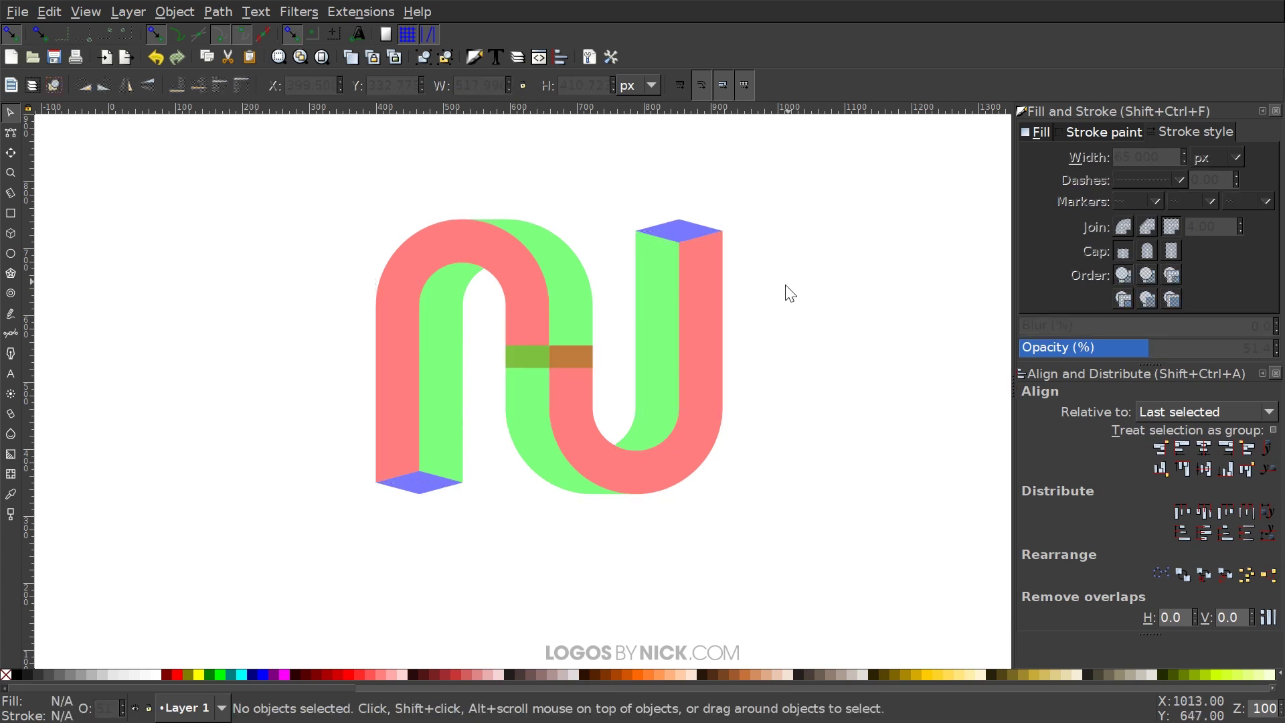
Unite the original red arch with the flipped copy's two green pieces using Union, and fill the result with black
left_click(404, 261)
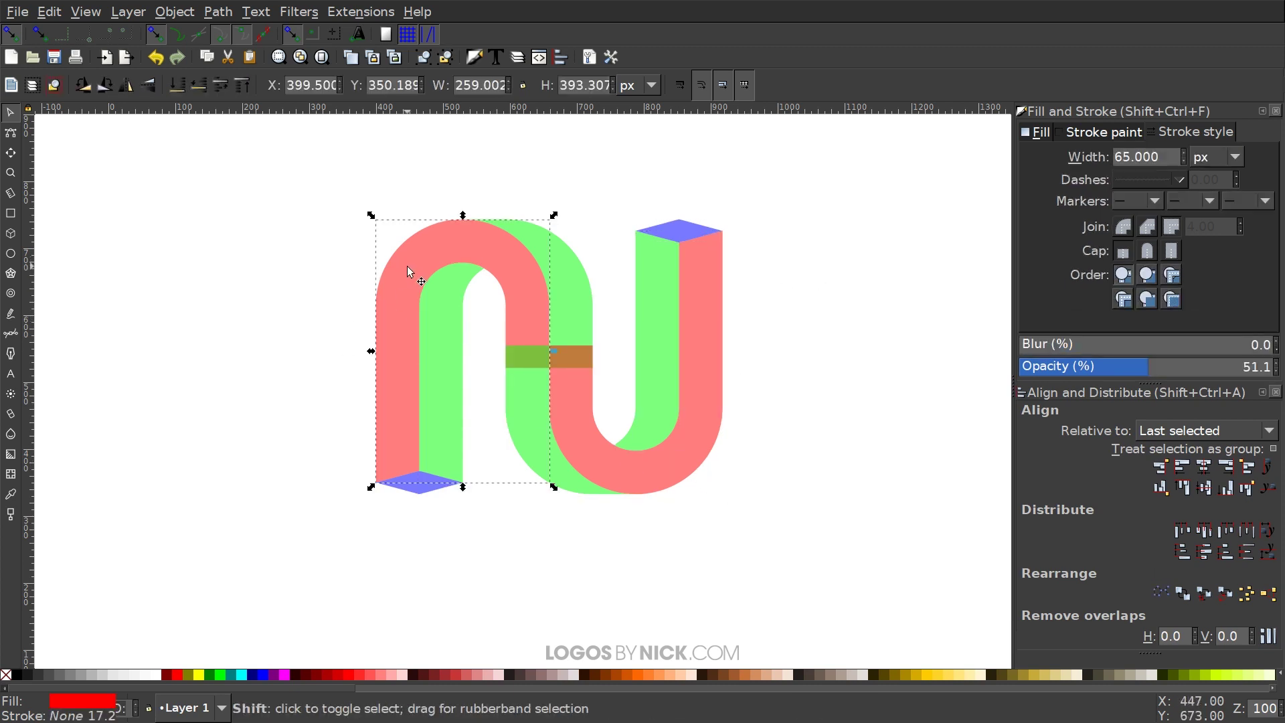
left_click(527, 433, "shift")
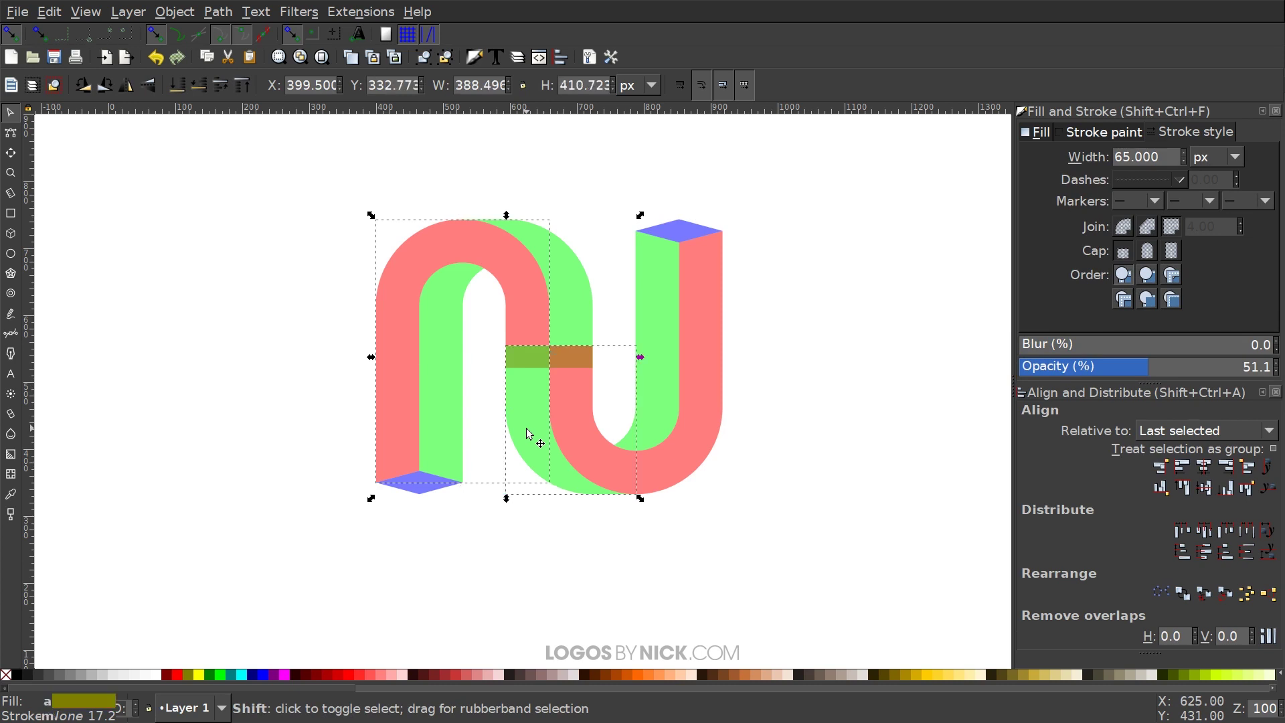
left_click(654, 277, "shift")
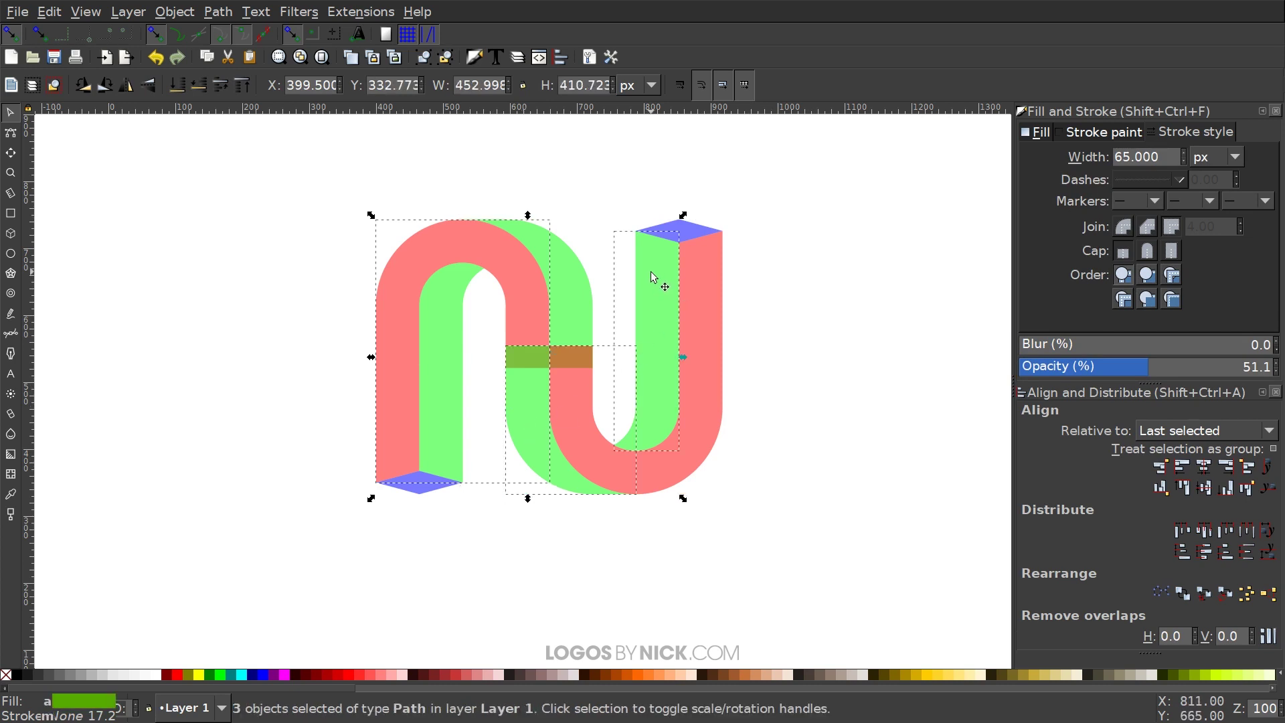
left_click(231, 12)
left_click(253, 115)
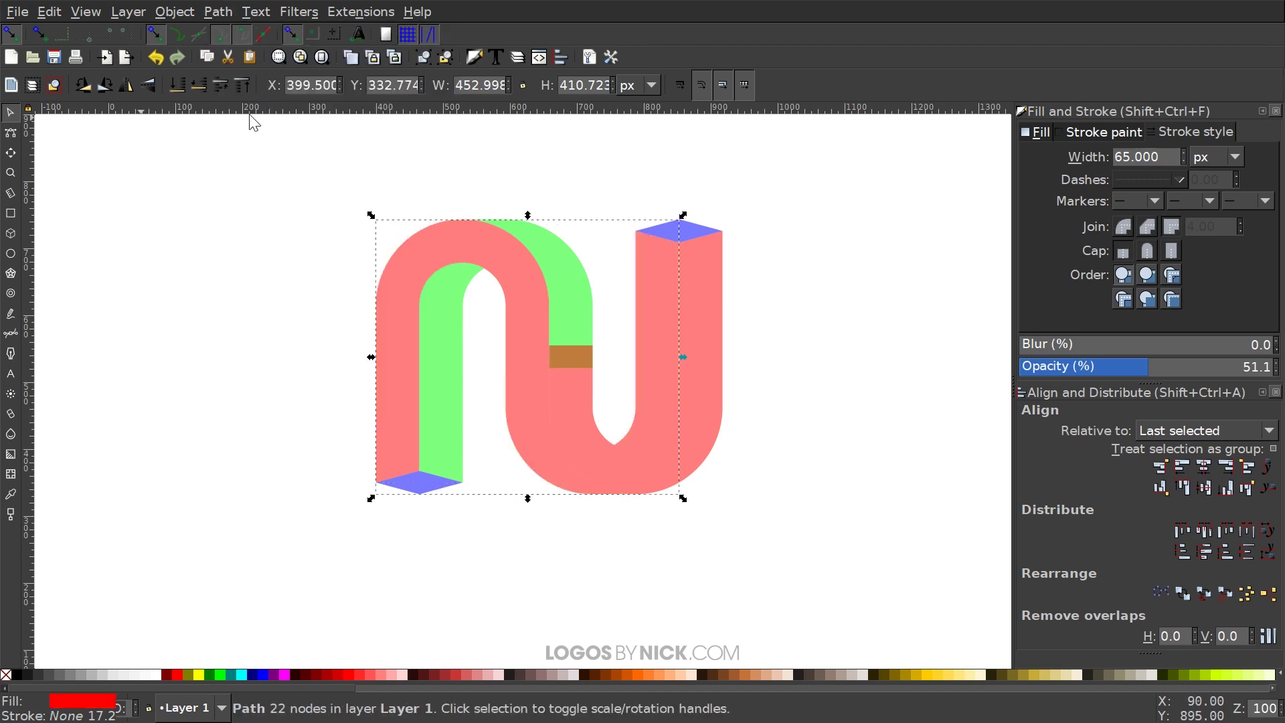
left_click(21, 675)
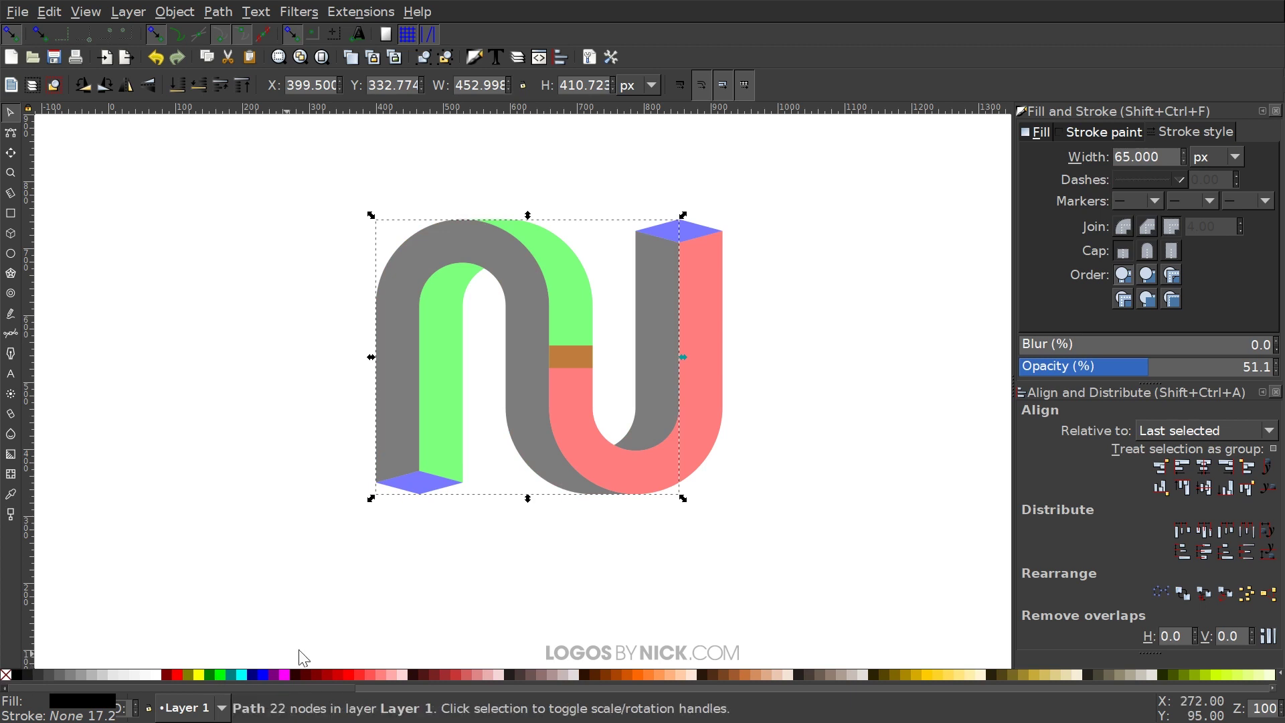
Unite the original's two green pieces with the flipped copy's red piece using Union
left_click(452, 329)
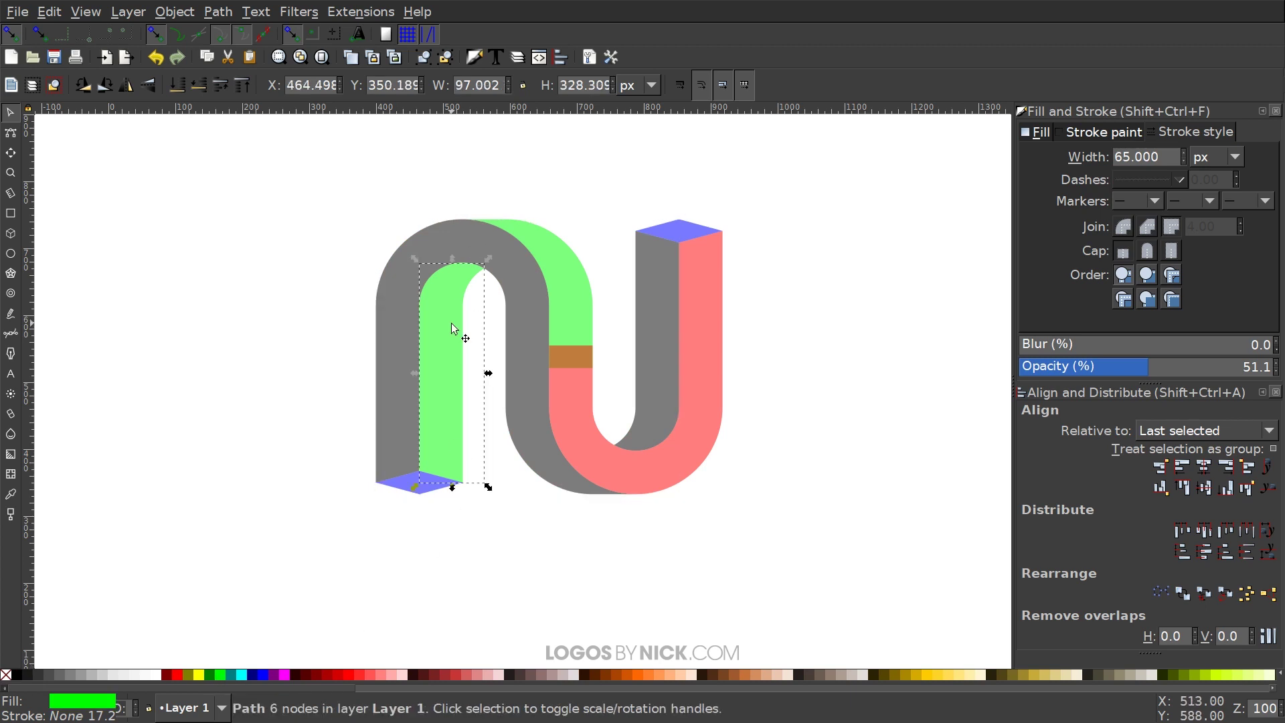
left_click(568, 295, "shift")
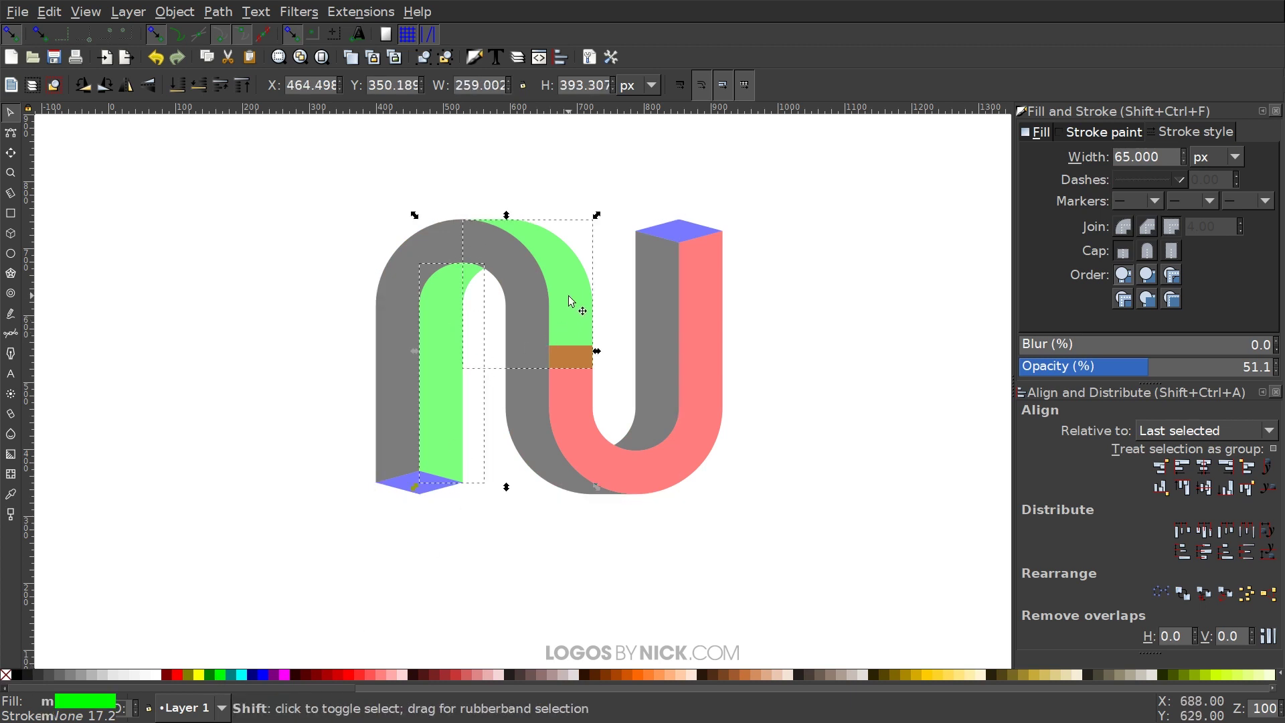
left_click(706, 356, "shift")
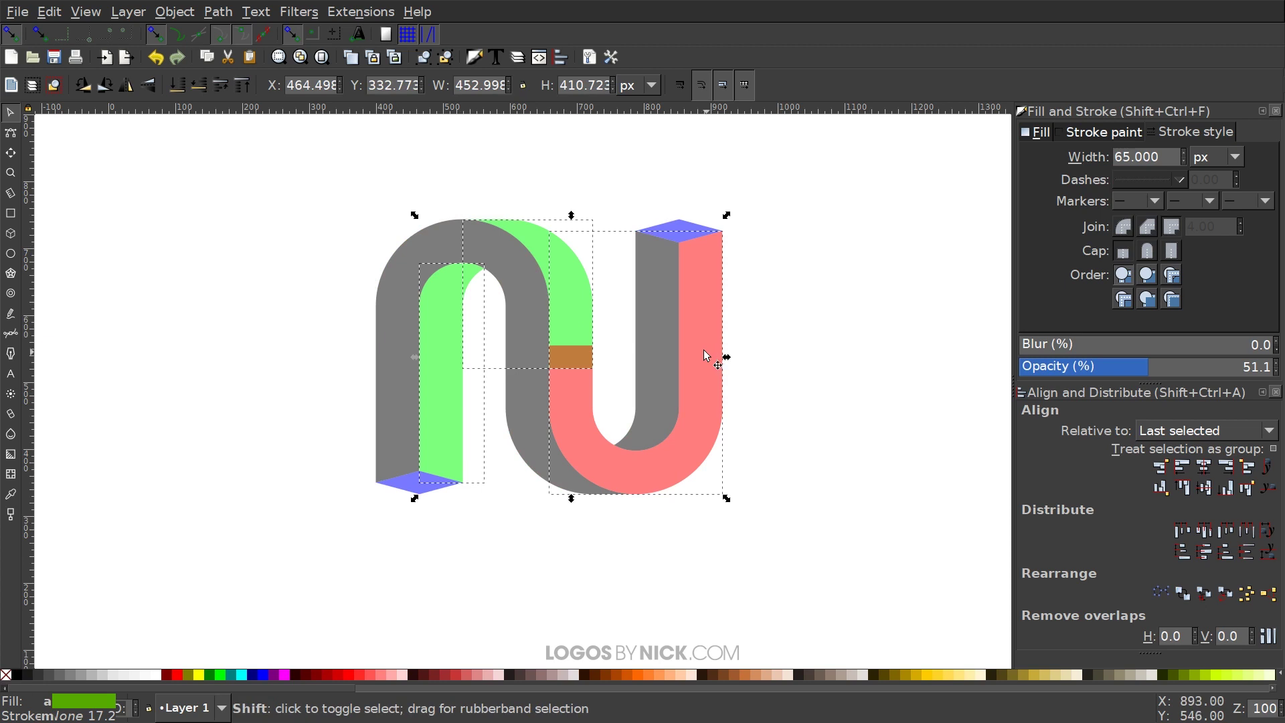
left_click(218, 11)
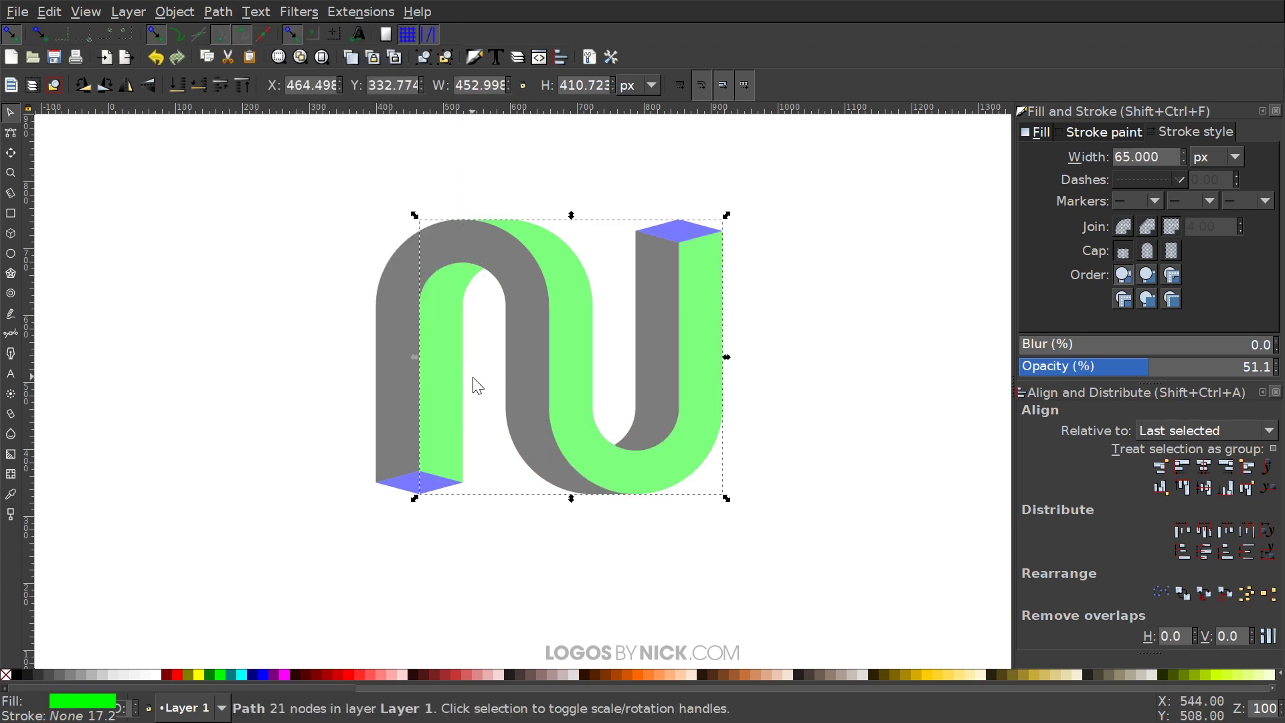
Set the opacity of all four paths to 100%
scroll(474, 382, "up", 1)
scroll(490, 388, "down", 1)
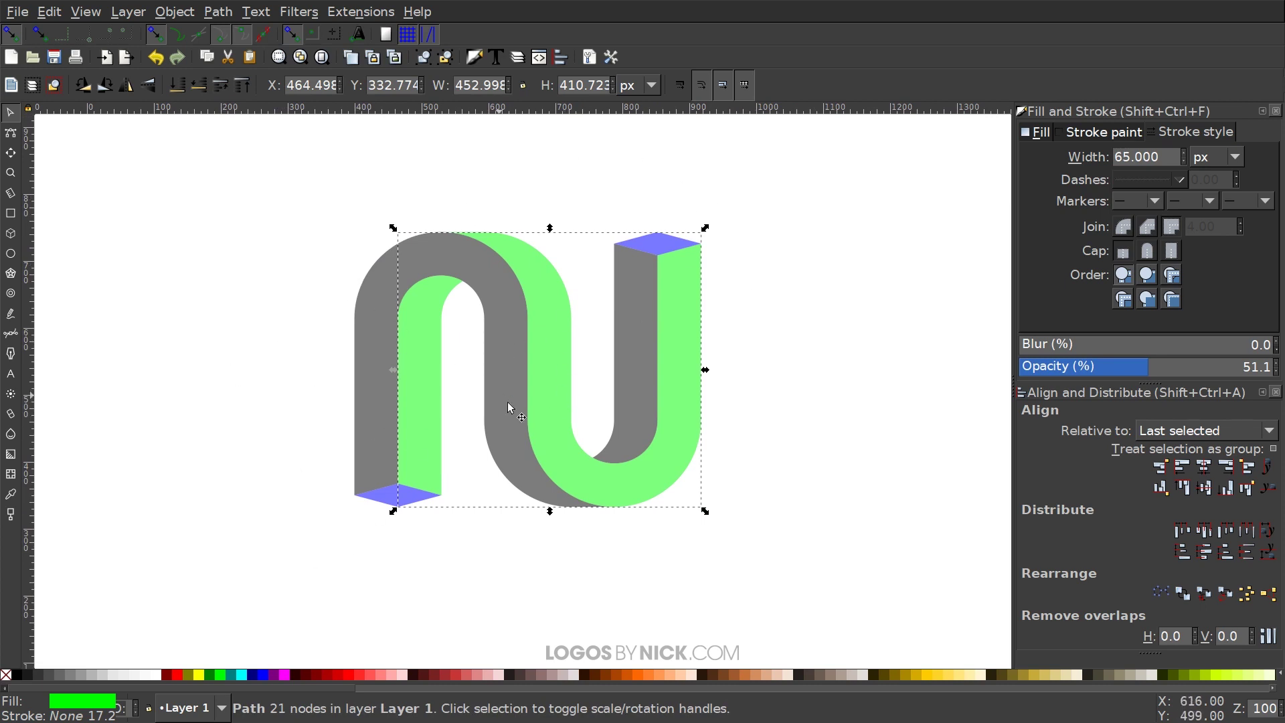
left_click_drag(871, 590, 235, 176)
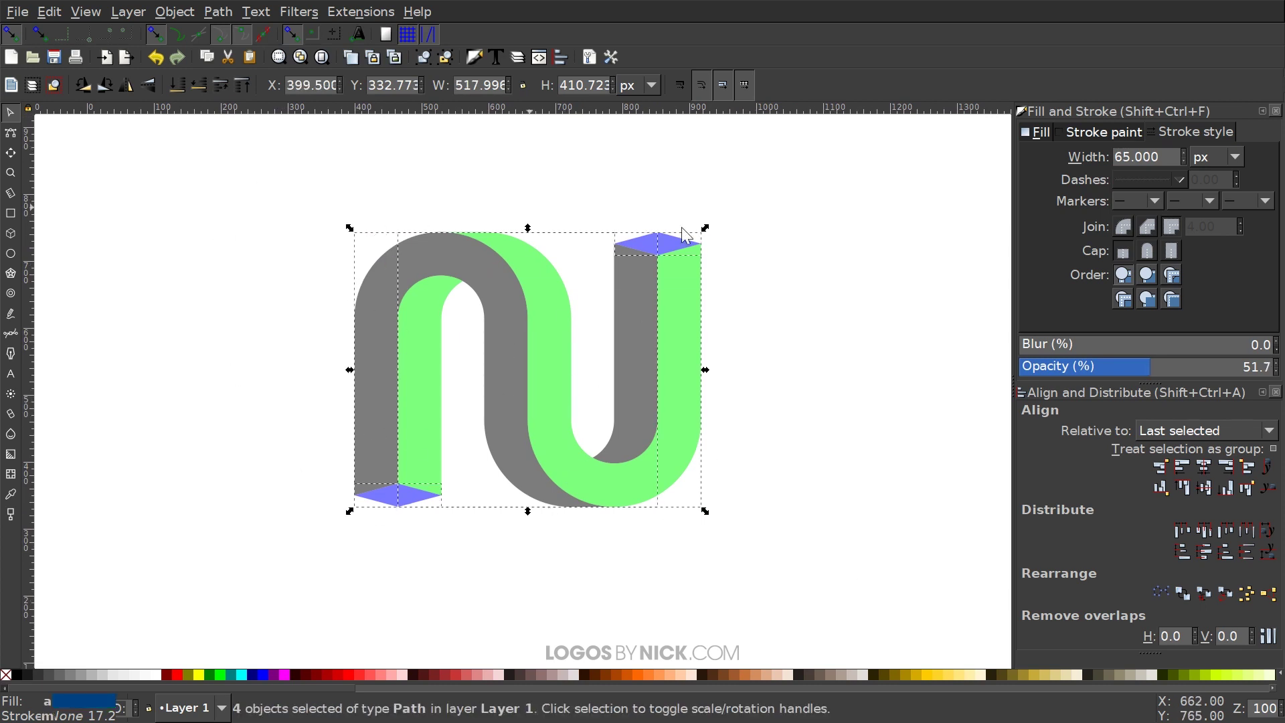
left_click_drag(1160, 371, 1275, 368)
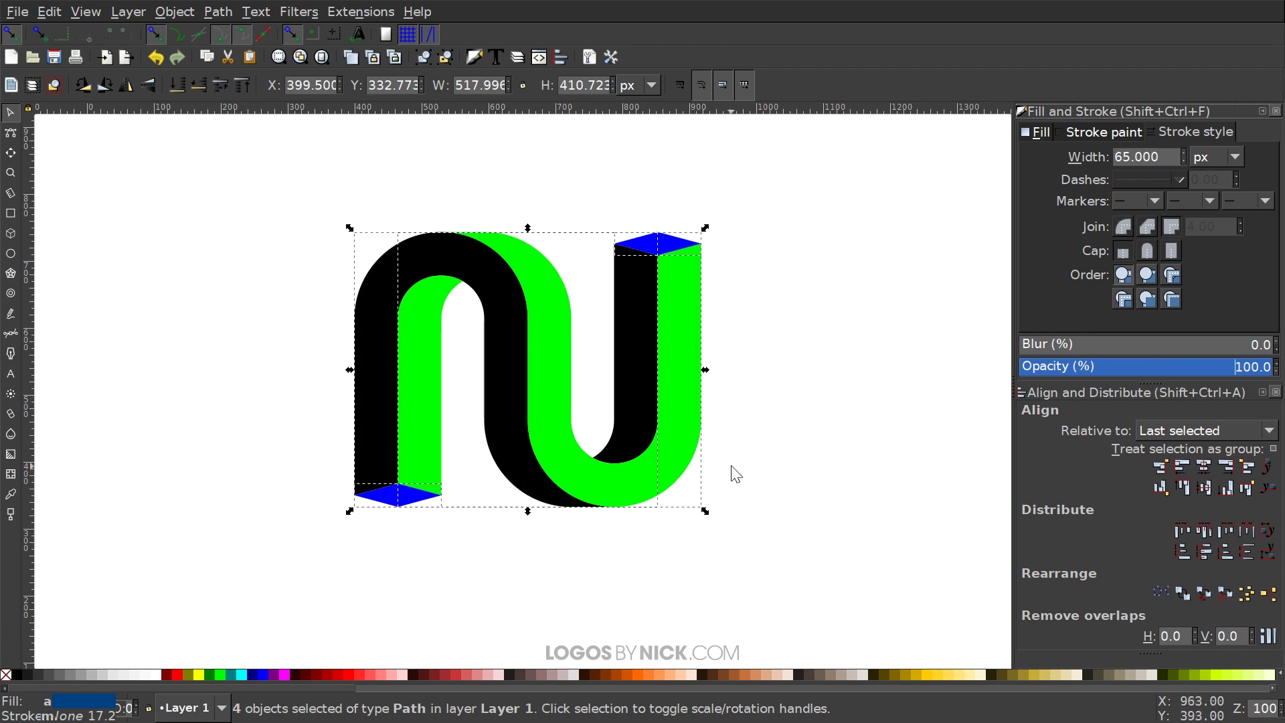
Scale the whole graphic down about its centre to about 254 by 201 px and move it up the canvas
left_click_drag(708, 514, 606, 494)
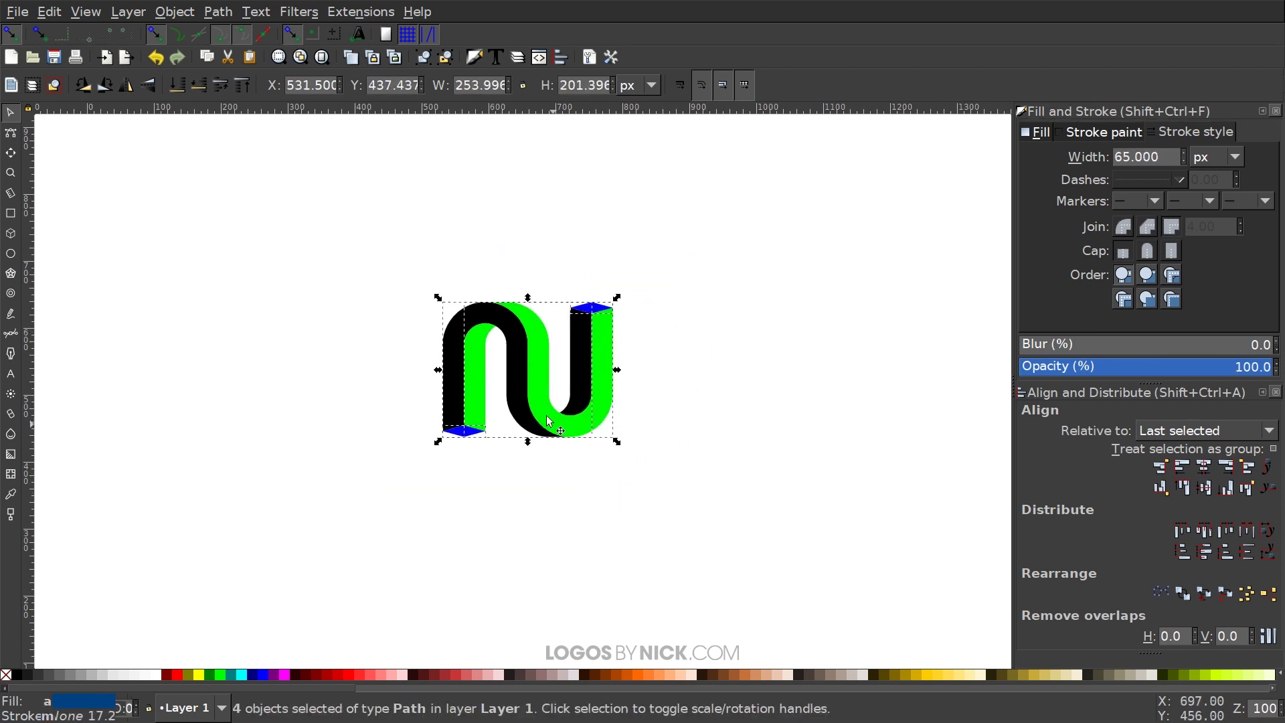
left_click_drag(541, 407, 516, 333)
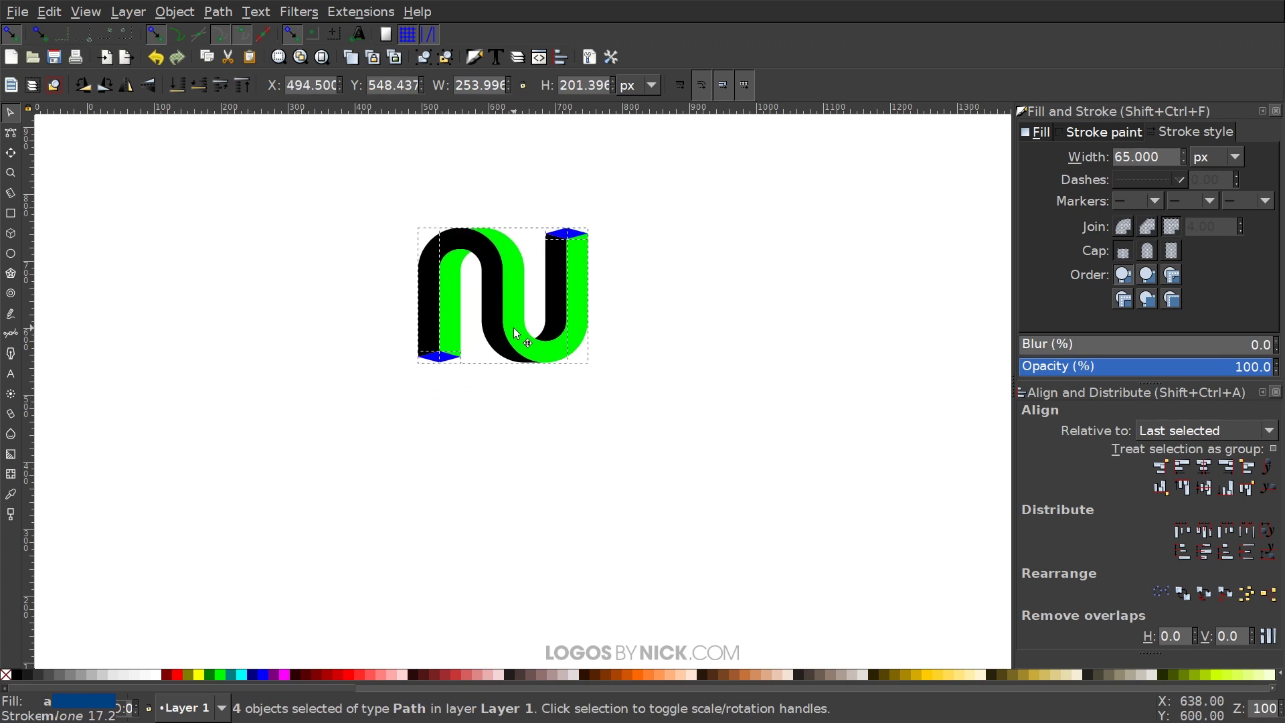
Lengthen the graphic to about 297 px high by moving the nodes of its lower half straight down
left_click(11, 132)
left_click_drag(729, 436, 331, 312)
left_click_drag(589, 320, 581, 383)
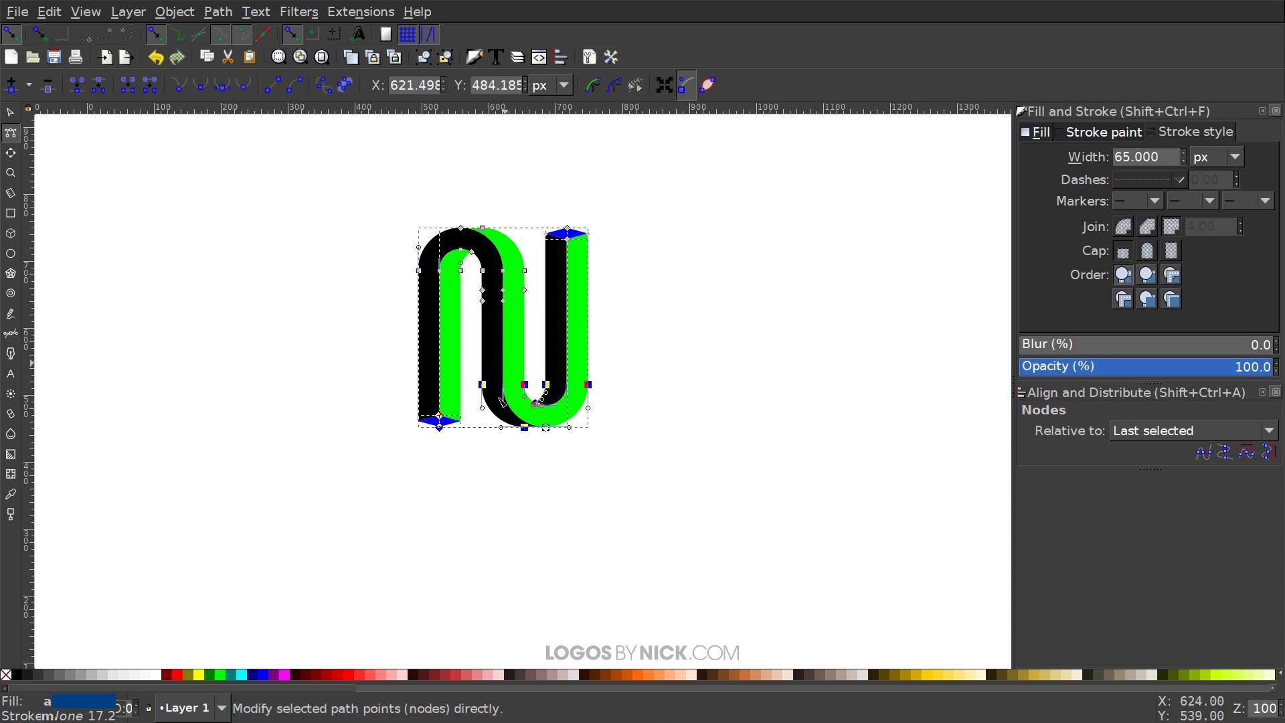
scroll(591, 348, "up", 1)
scroll(592, 348, "up", 1)
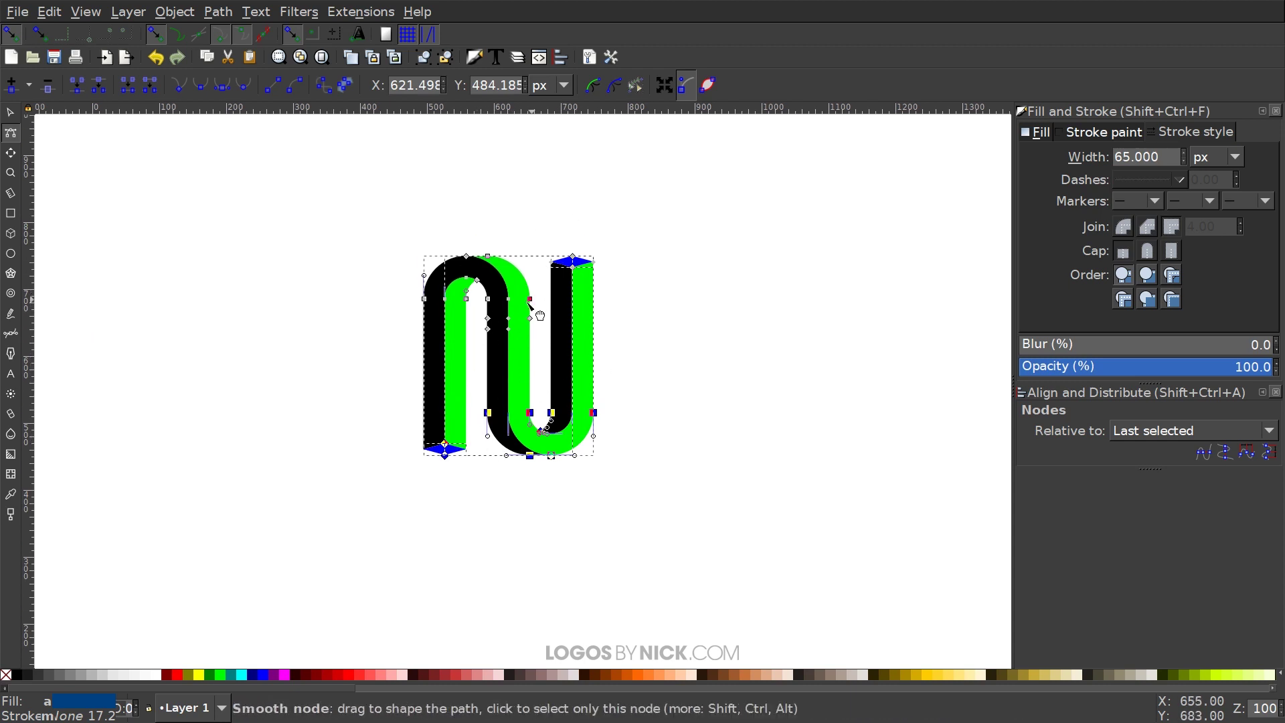
key("s")
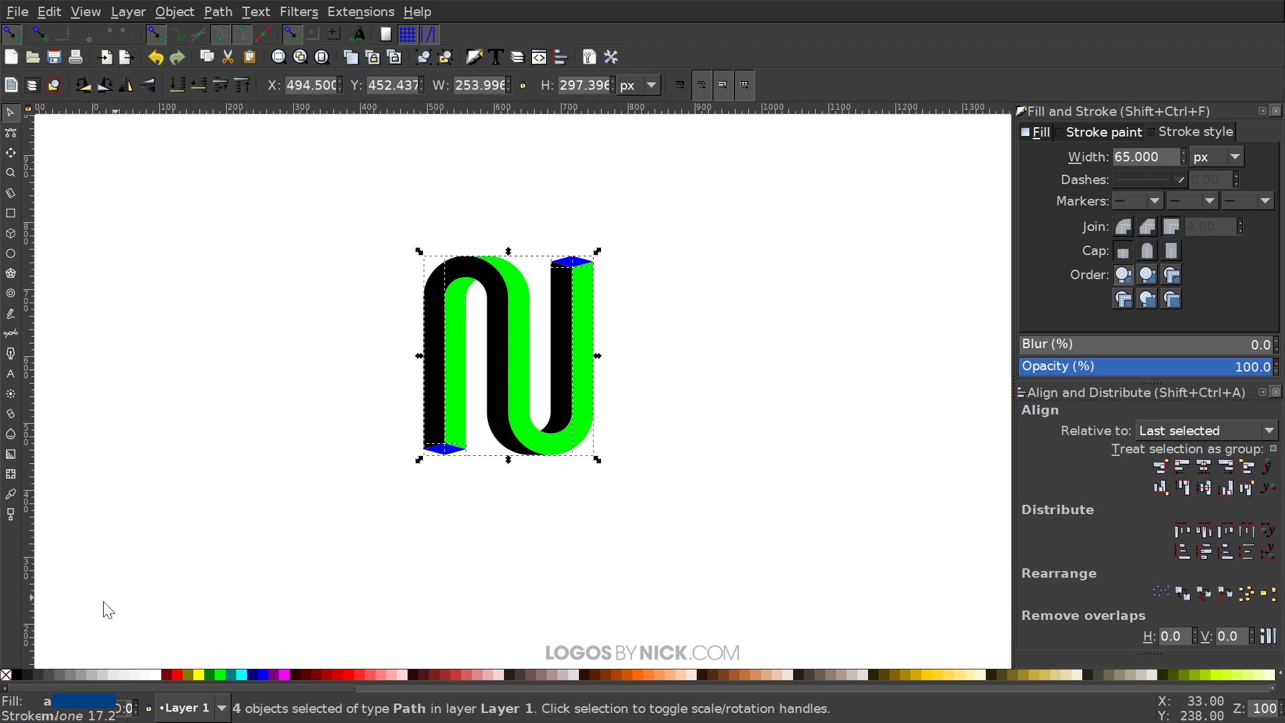
Remove the fill from all four paths and give them a black stroke
left_click(6, 675)
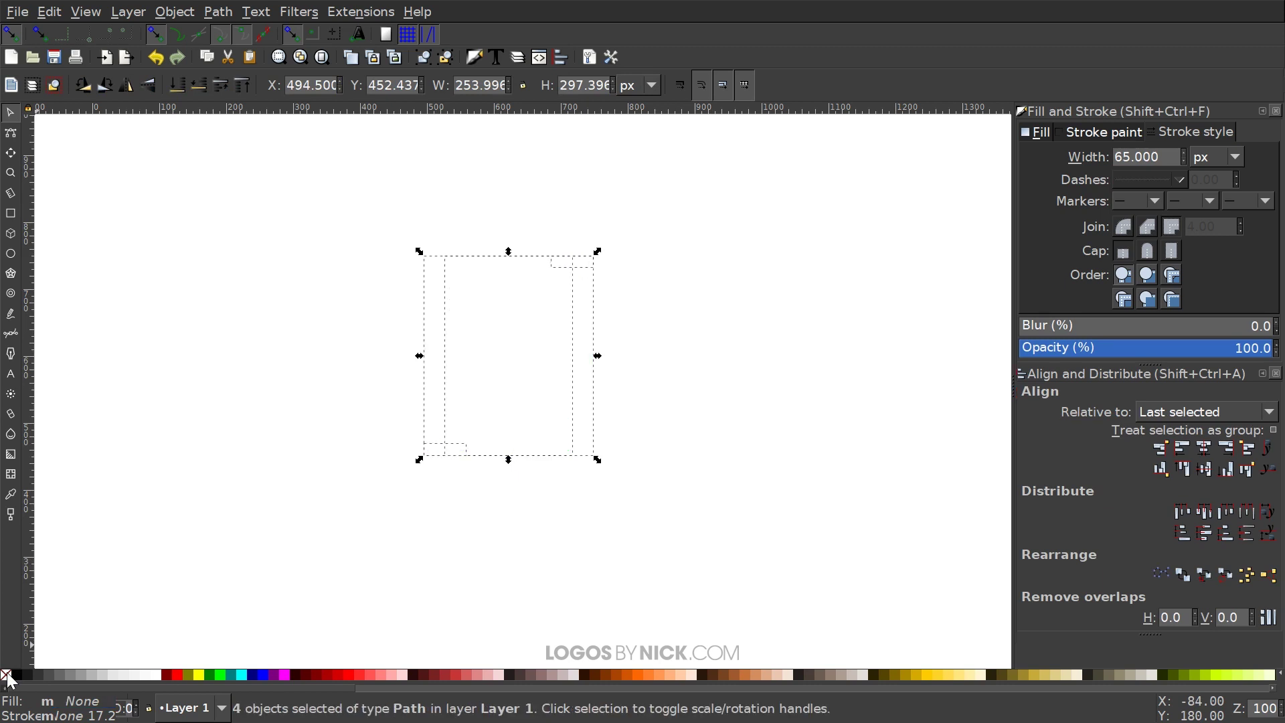
key("shift")
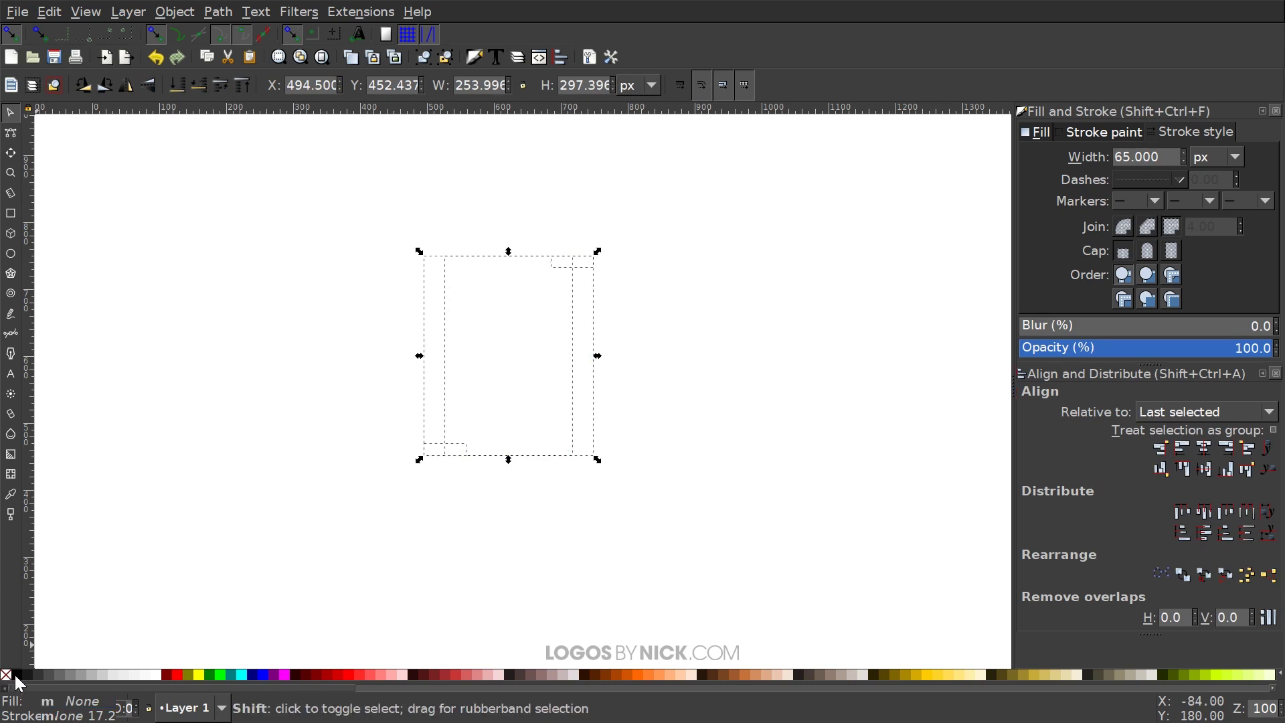
left_click(14, 673, "shift")
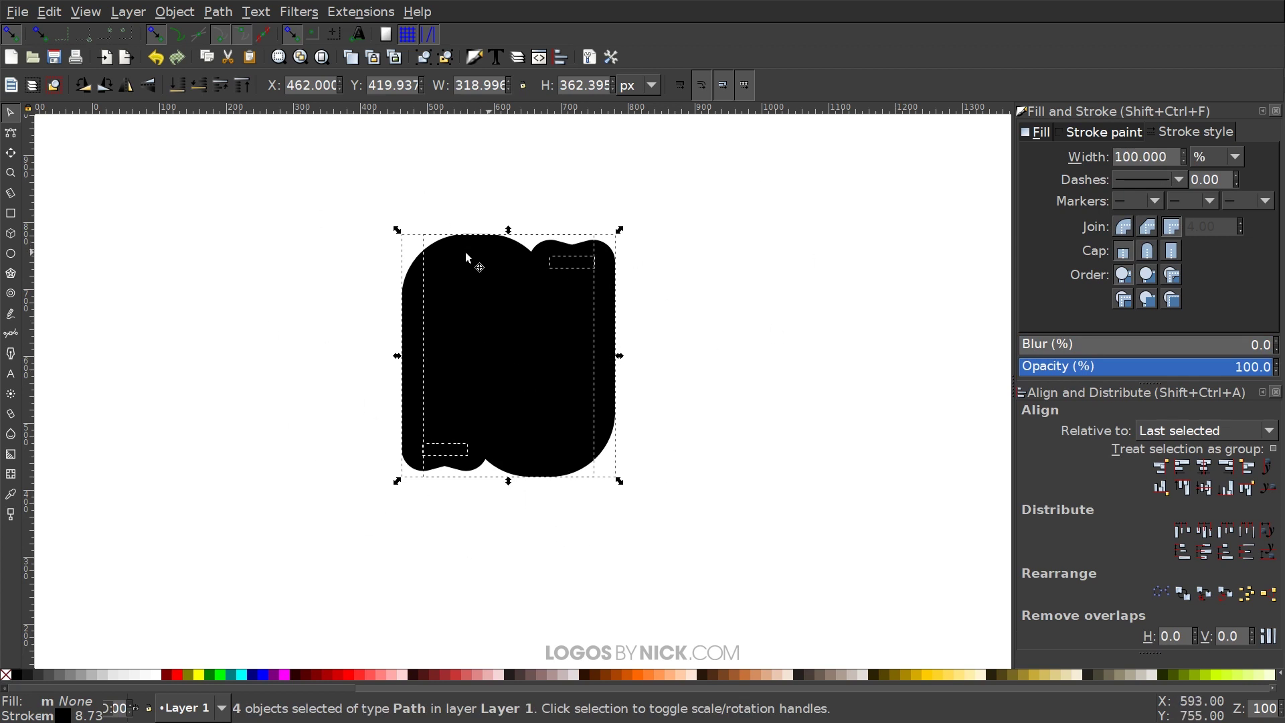
Switch the stroke width unit to px and set the width of all four outlines to 5 px
left_click(1228, 158)
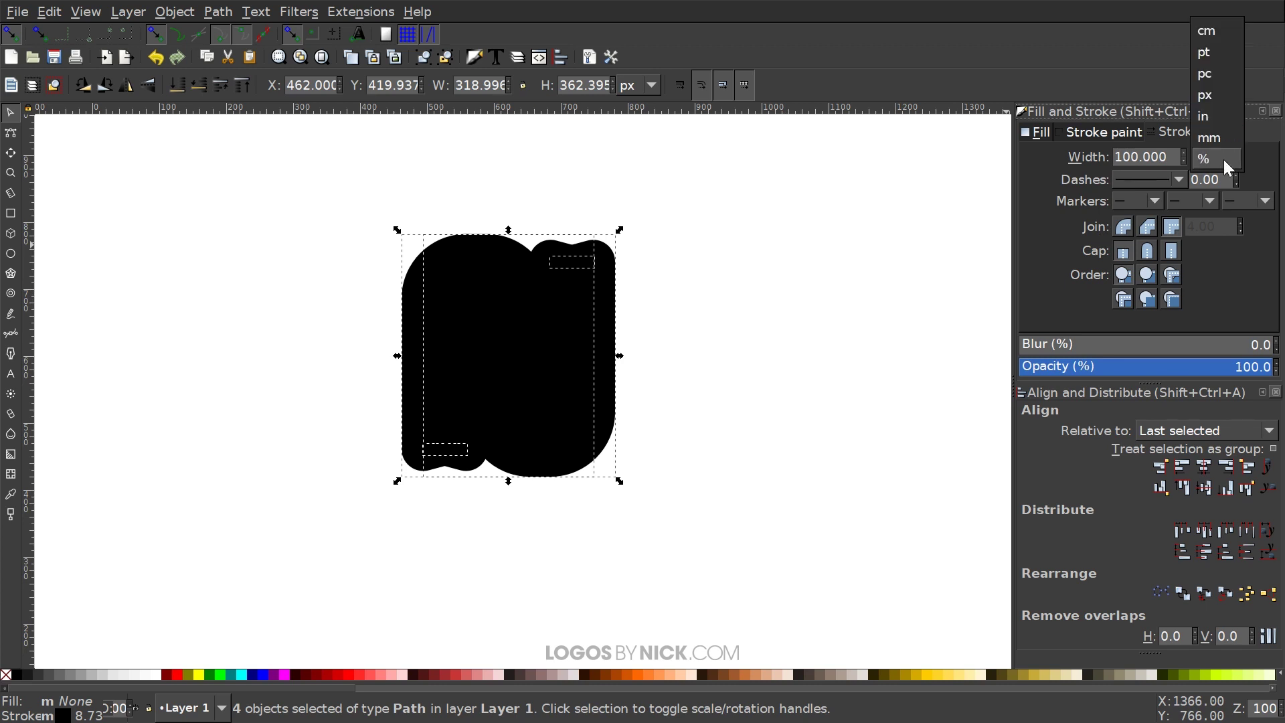
left_click(1220, 101)
key("shift+Left")
key("shift+Left")
type("10")
key("Return")
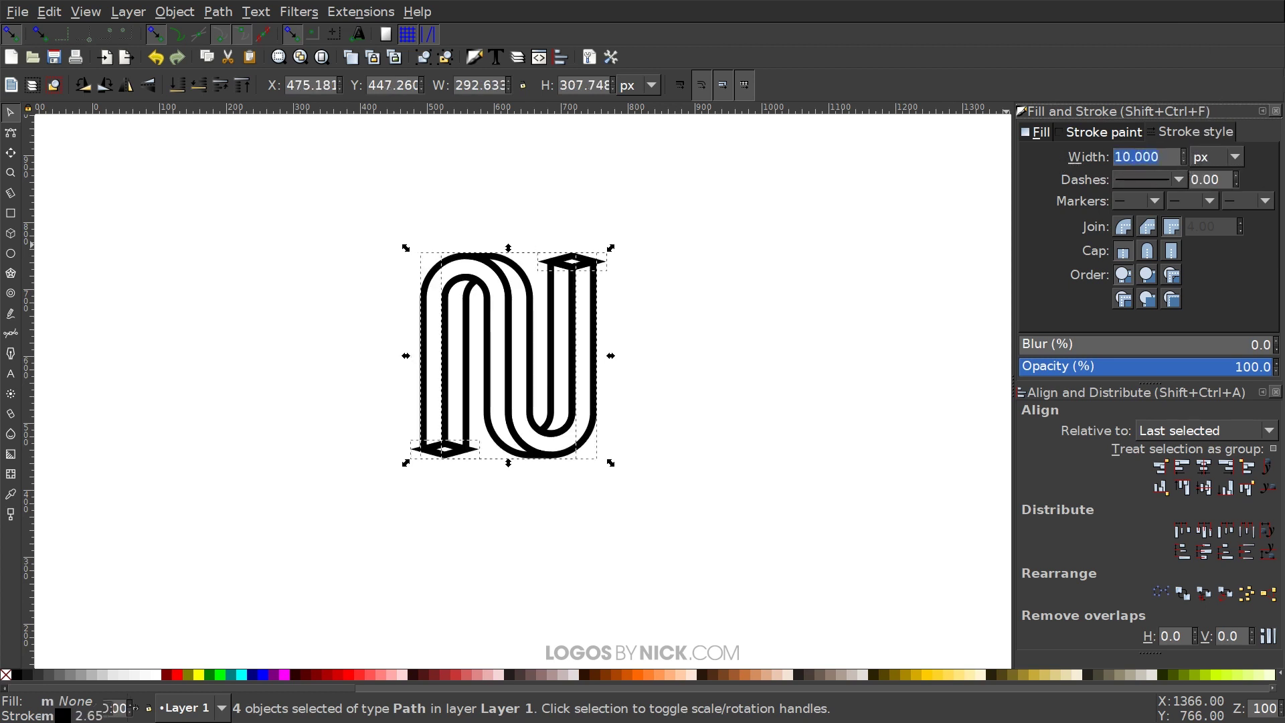
type("5")
key("Return")
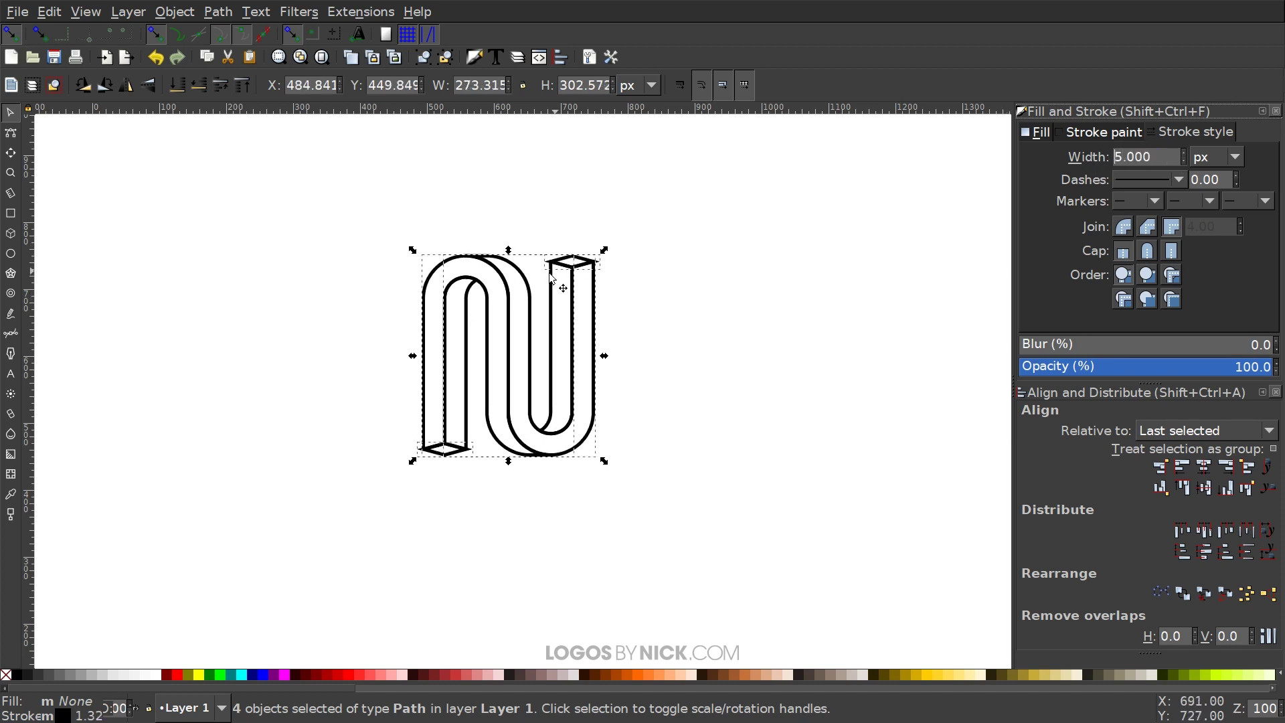
Set the stroke join of the four outlined paths to round so the diamond ends lose their sharp overhangs
scroll(421, 459, "up", 7, "ctrl")
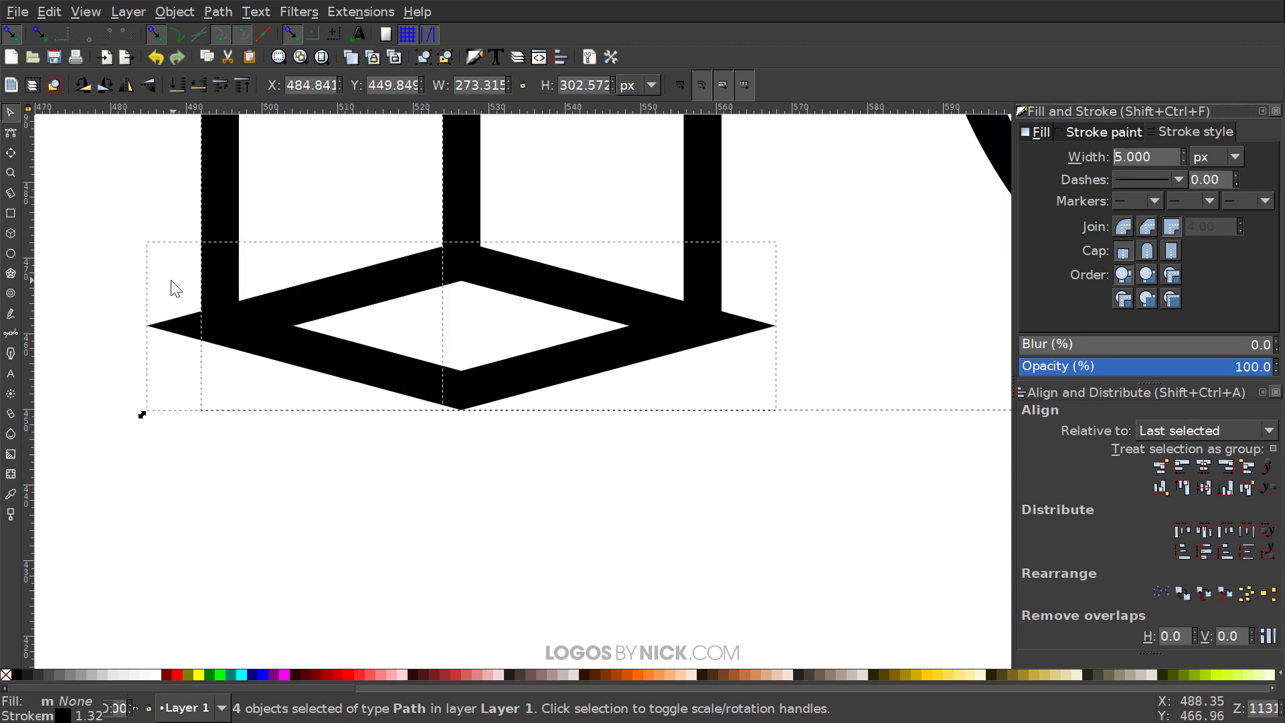
scroll(390, 510, "down", 6)
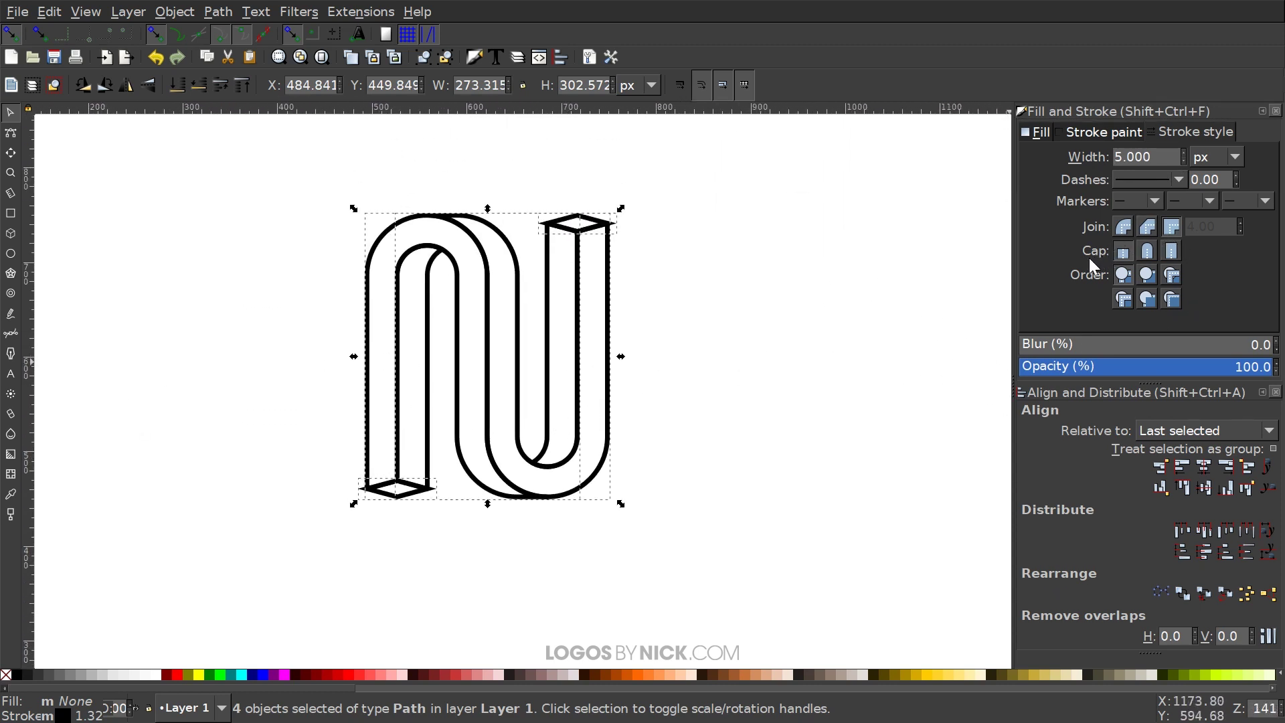
left_click(1125, 226)
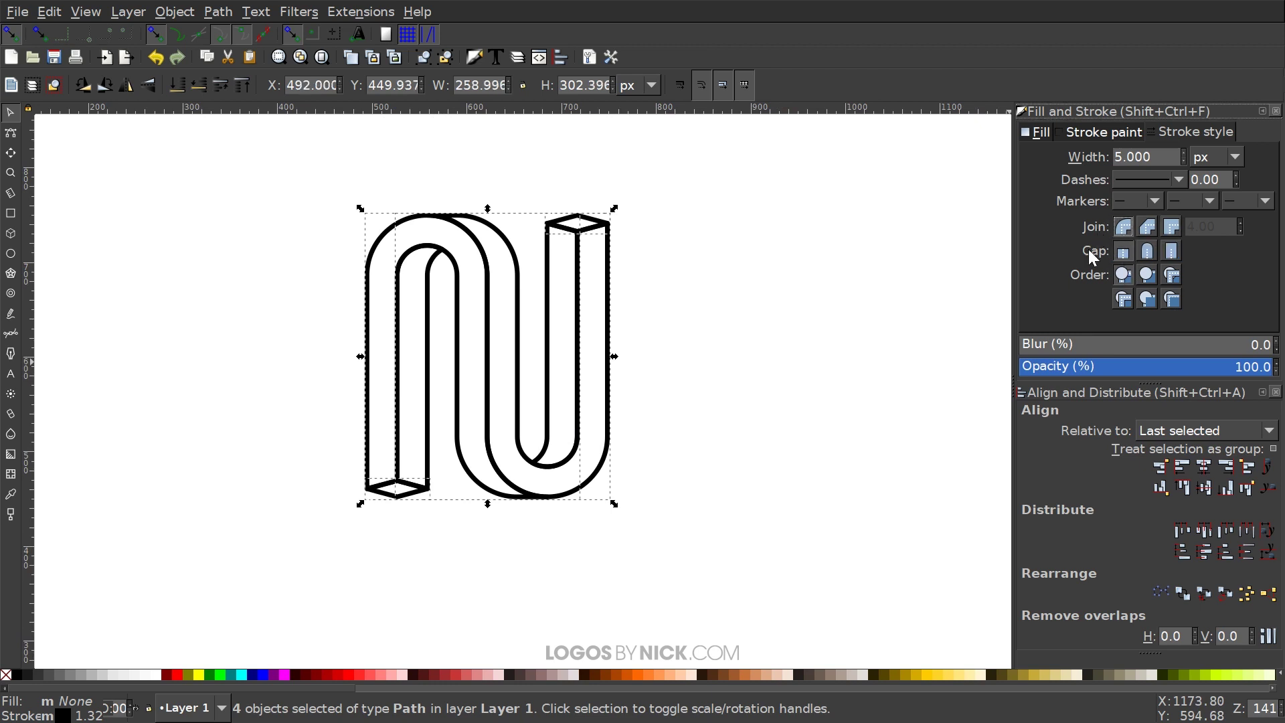
Move the outlined graphic toward the page's upper-left corner, to about X 31, Y 606 px
scroll(683, 399, "up", 1)
scroll(616, 389, "down", 1)
scroll(611, 368, "down", 1)
left_click_drag(567, 324, 273, 234)
left_click_drag(293, 321, 281, 295)
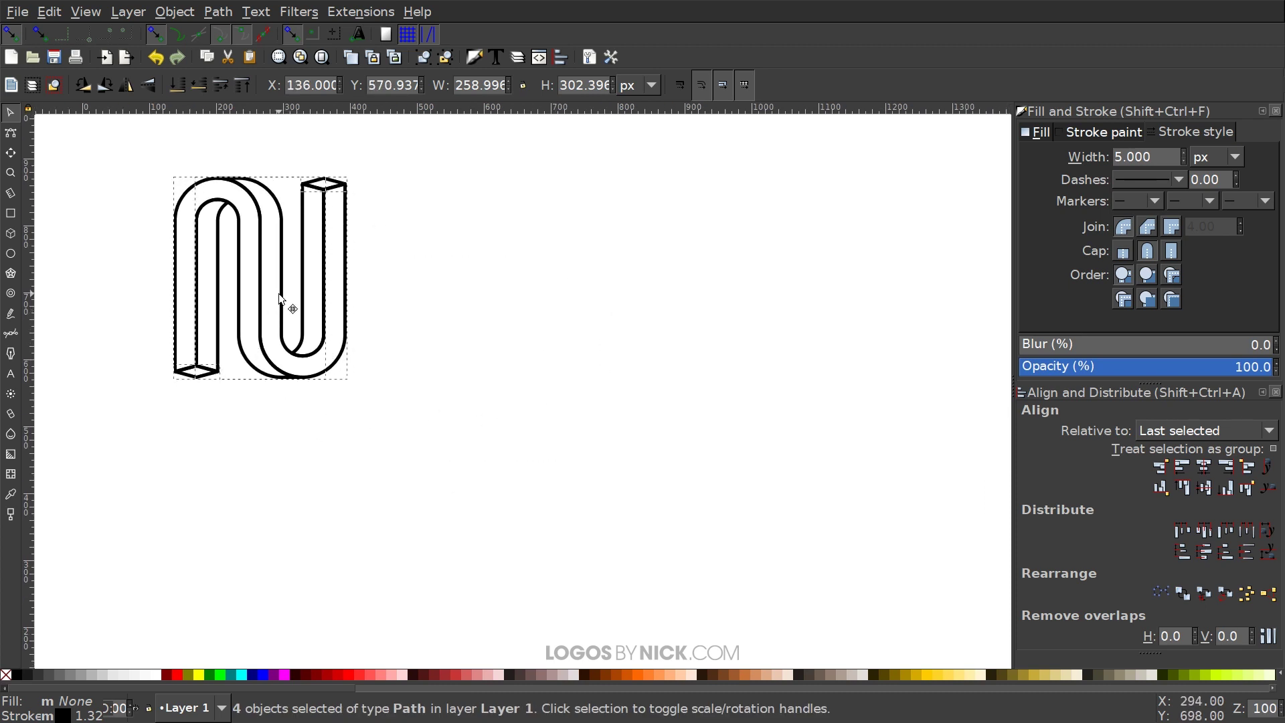
left_click_drag(282, 226, 210, 208)
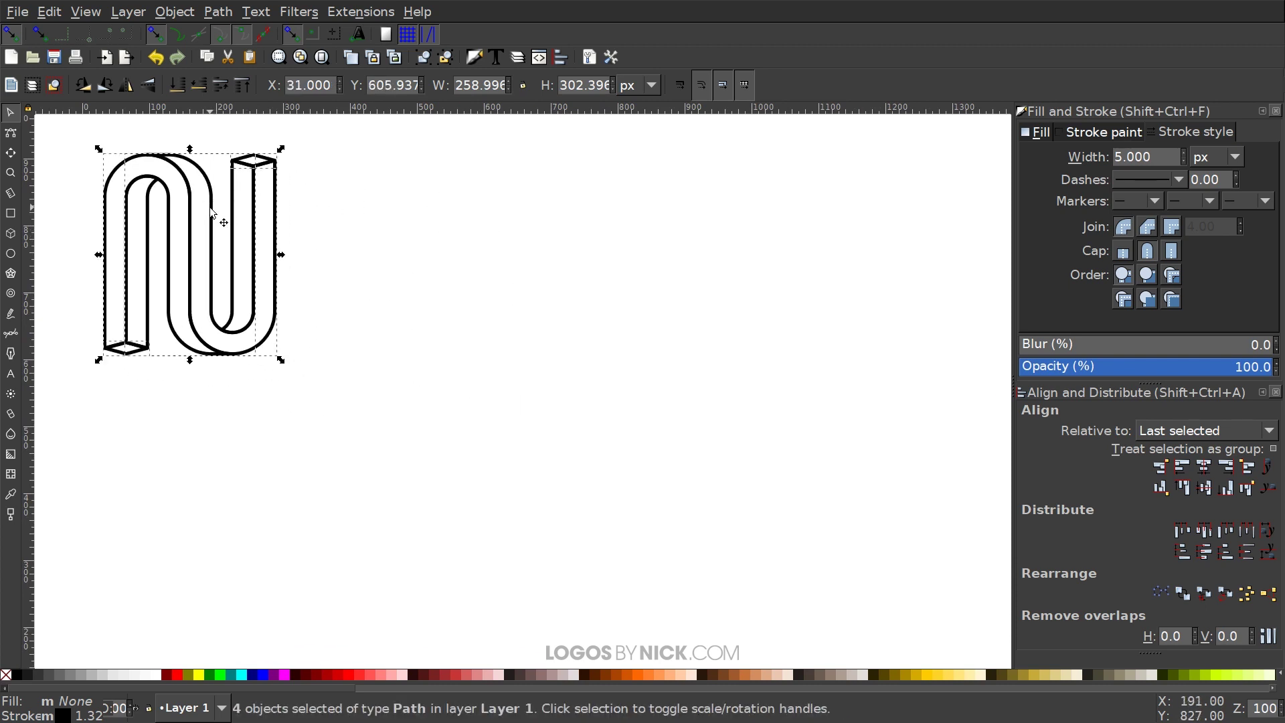
Duplicate the outlined graphic and place the copy to the right of the original
right_click(210, 206)
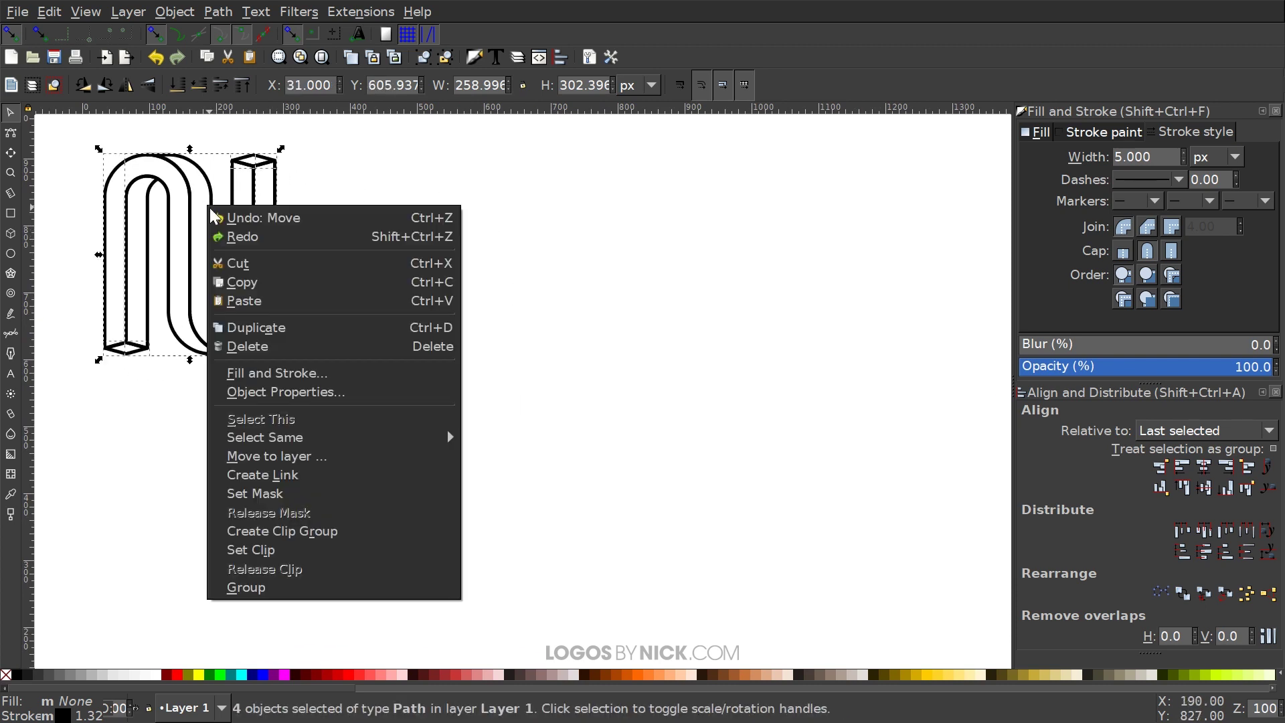
left_click(241, 324)
left_click_drag(210, 198, 604, 269)
Convert the copy's strokes to paths and unite them into a single path with Union
left_click(208, 11)
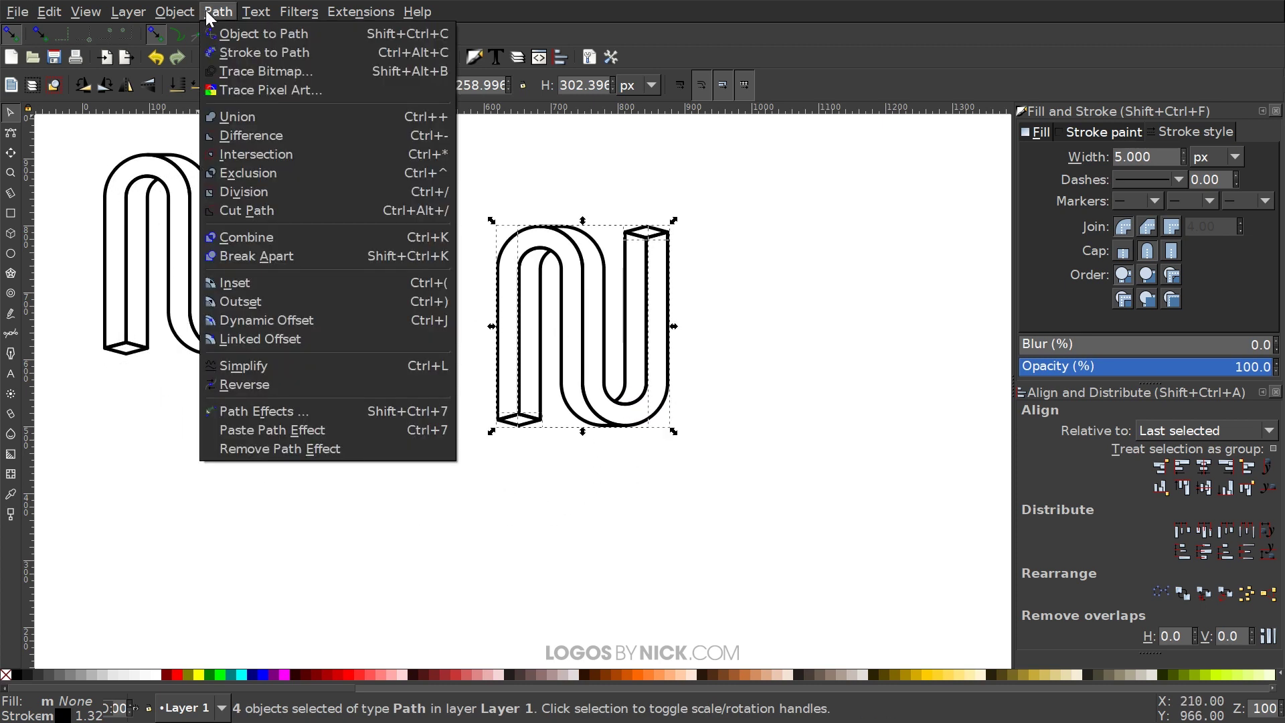
left_click(250, 55)
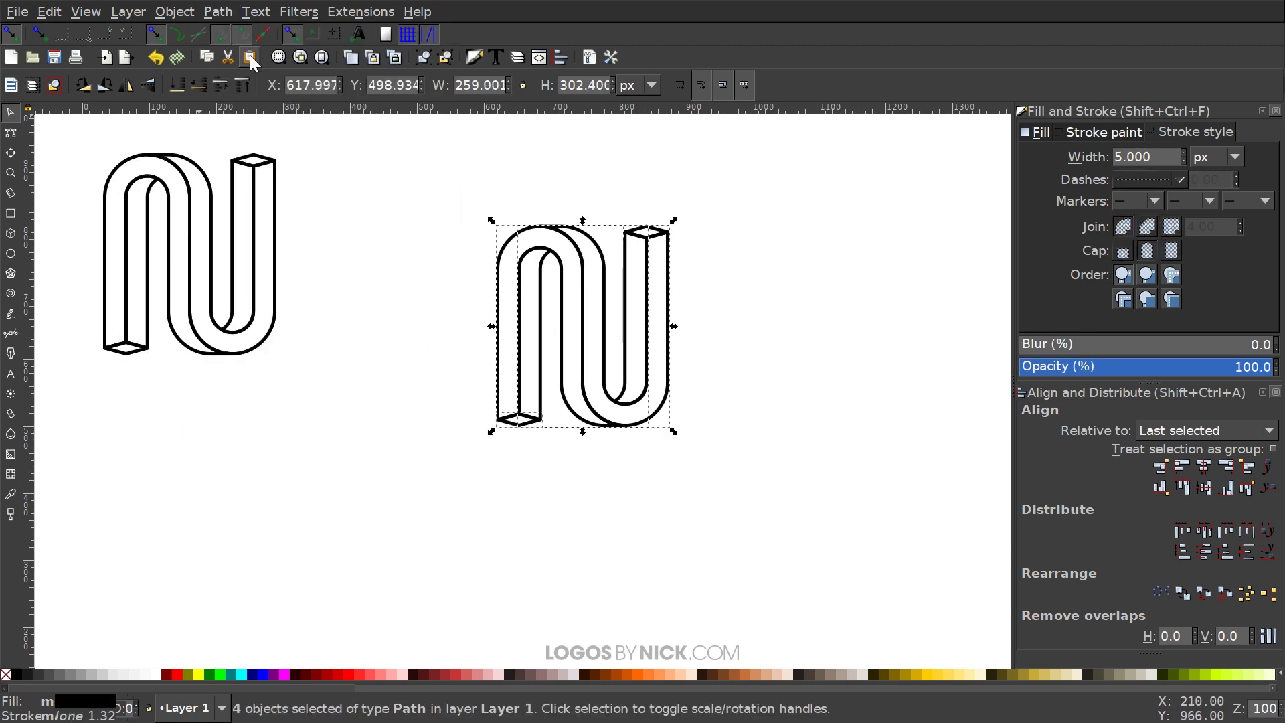
left_click(217, 13)
left_click(240, 118)
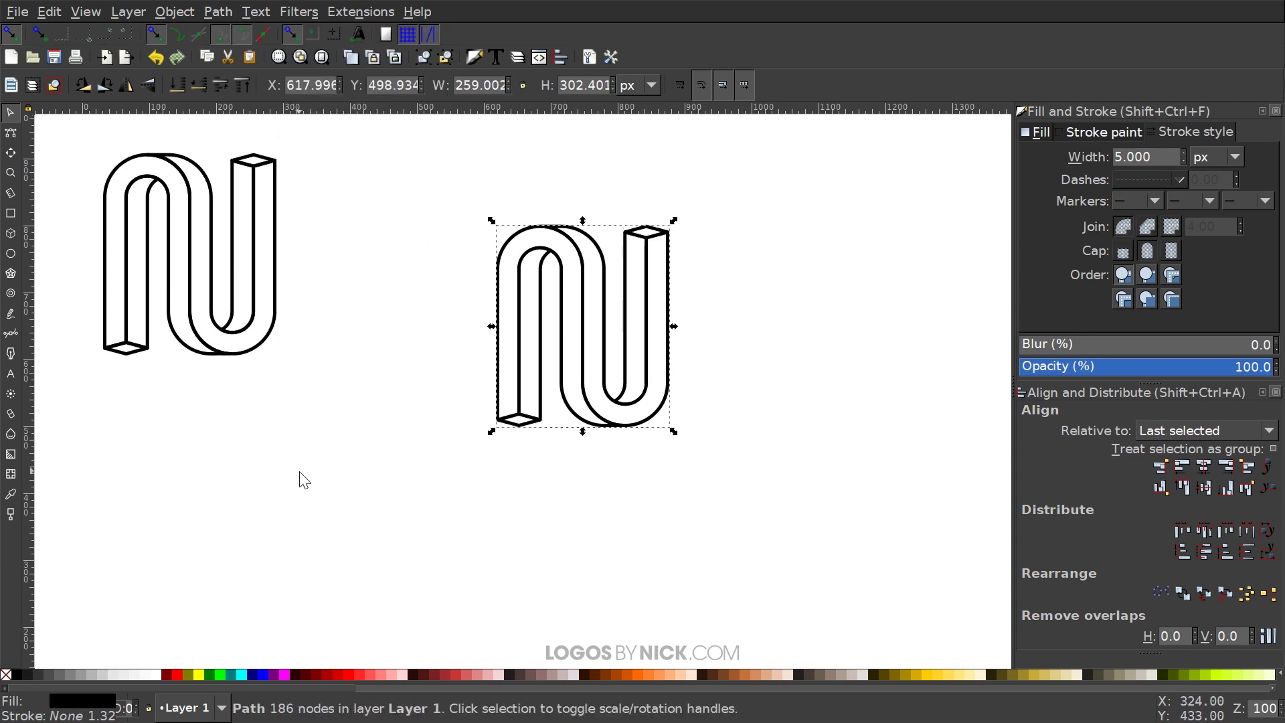
Try several fill colours on the united outline copy, settle on a muted brown, and shift it up slightly
left_click(585, 673)
left_click(683, 674)
left_click(965, 673)
left_click(981, 673)
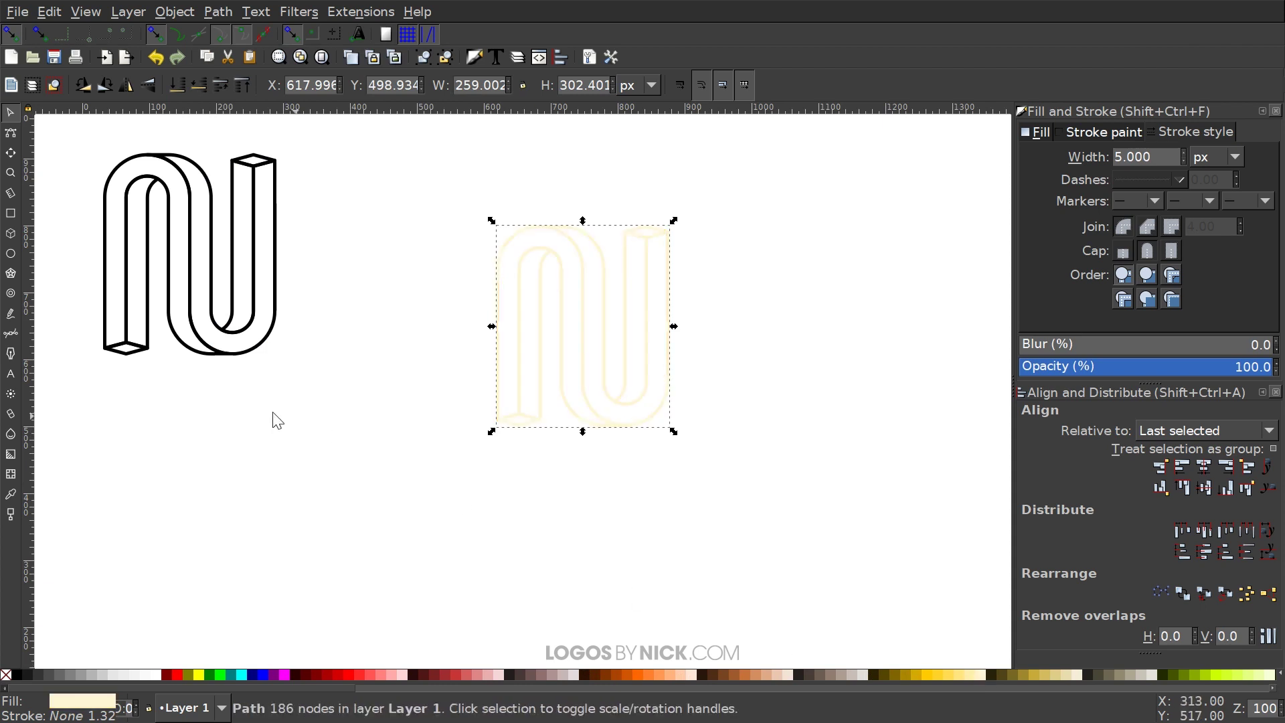
scroll(290, 428, "left", 2)
scroll(290, 427, "up", 1)
left_click(532, 674)
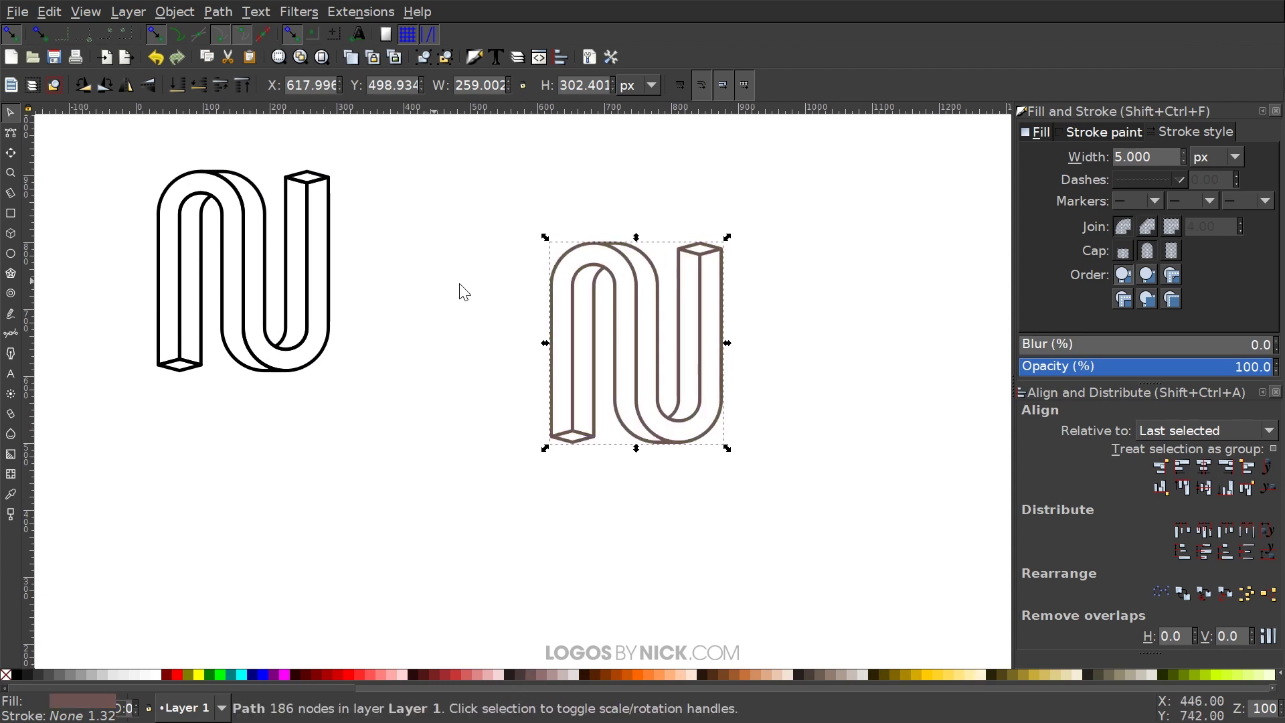
left_click_drag(658, 343, 659, 330)
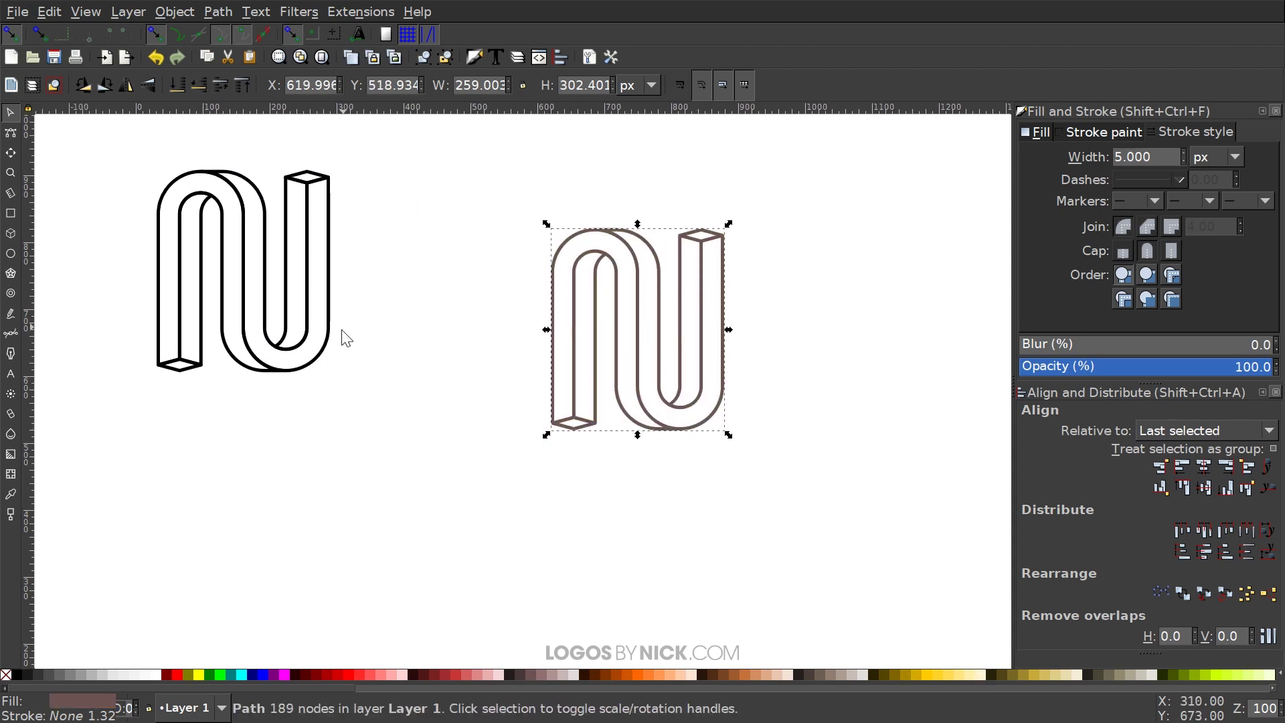
Fill the original outlined graphic's front arch path with teal and its other long path with cyan
left_click(224, 245)
left_click_drag(225, 244, 195, 442)
key("ctrl+z")
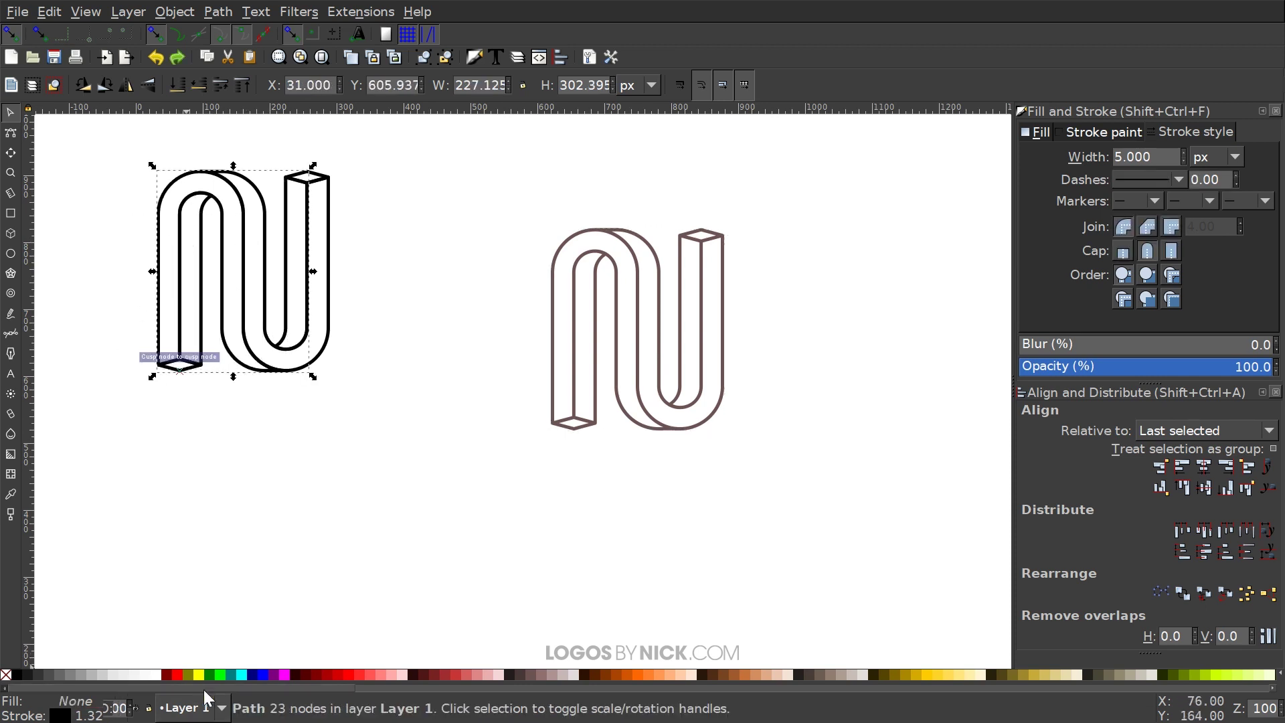
left_click(228, 676)
left_click(253, 191)
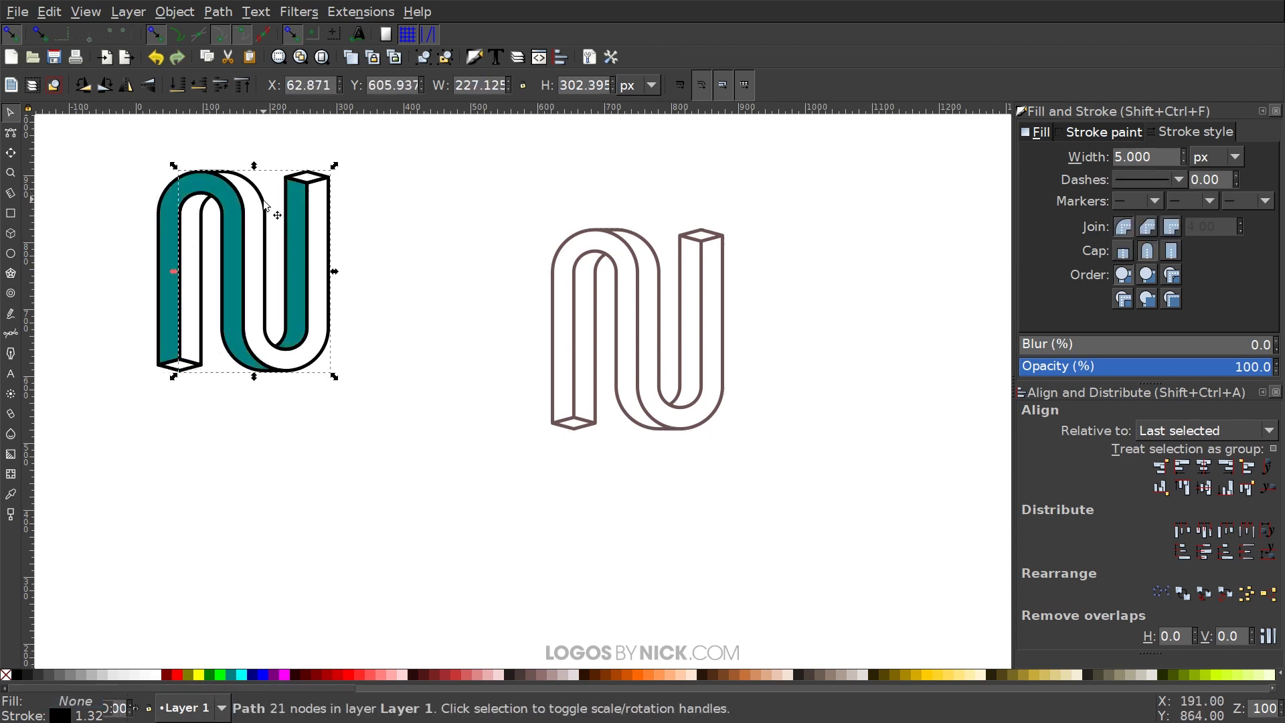
left_click(246, 675)
left_click(476, 302)
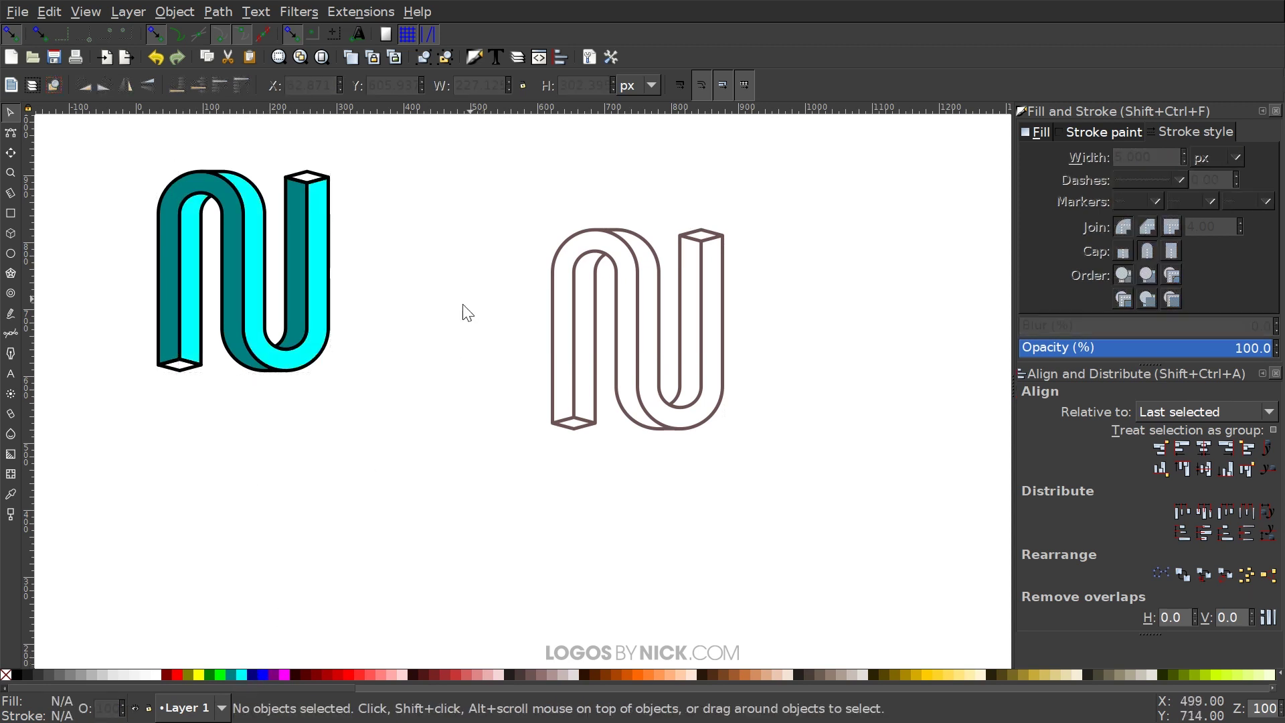
scroll(476, 301, "left", 2)
scroll(344, 330, "right", 3)
scroll(344, 330, "down", 1)
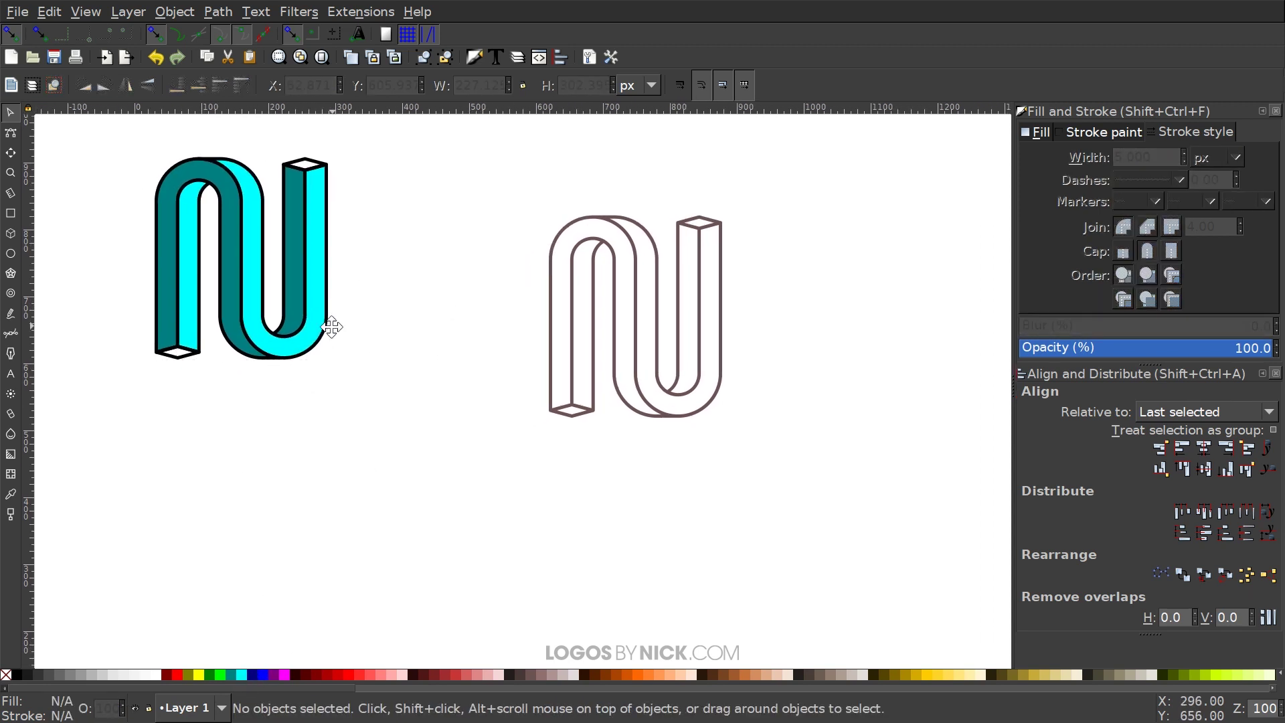